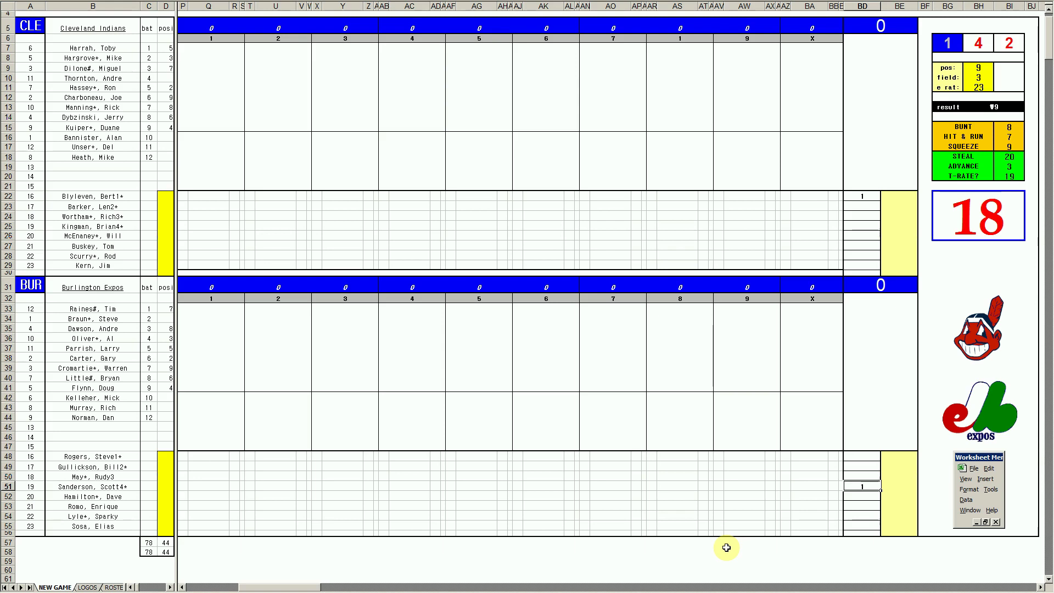
Find the 00AAA STATS 1980 workbook in the Excel taskbar window list
mouse_move(283, 591)
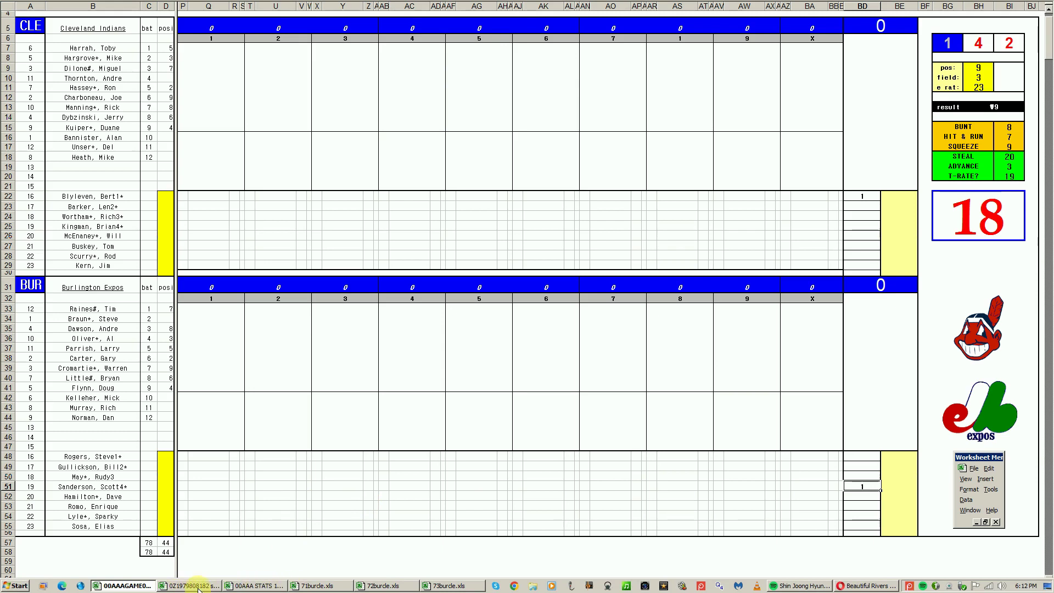
mouse_move(197, 588)
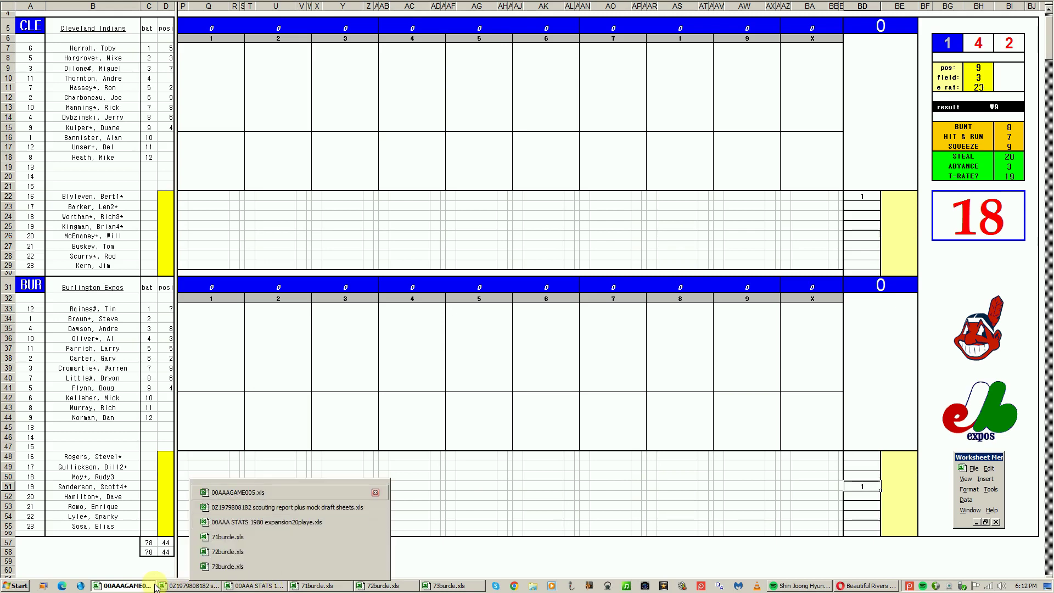
Bring the 00AAA STATS workbook forward and go to its print standings sheet
left_click(236, 586)
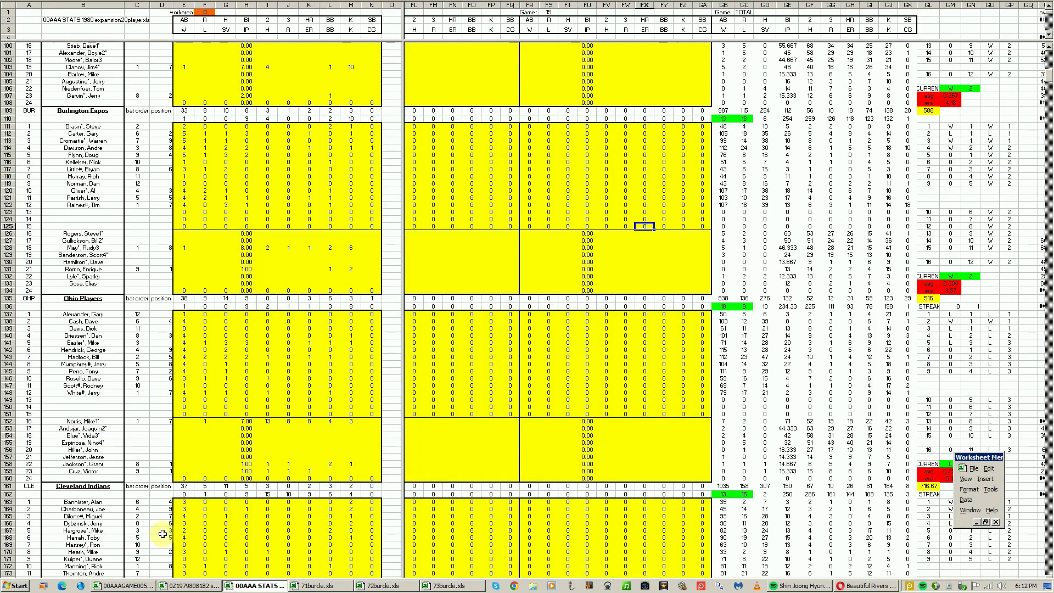
left_click(47, 588)
left_click(138, 377)
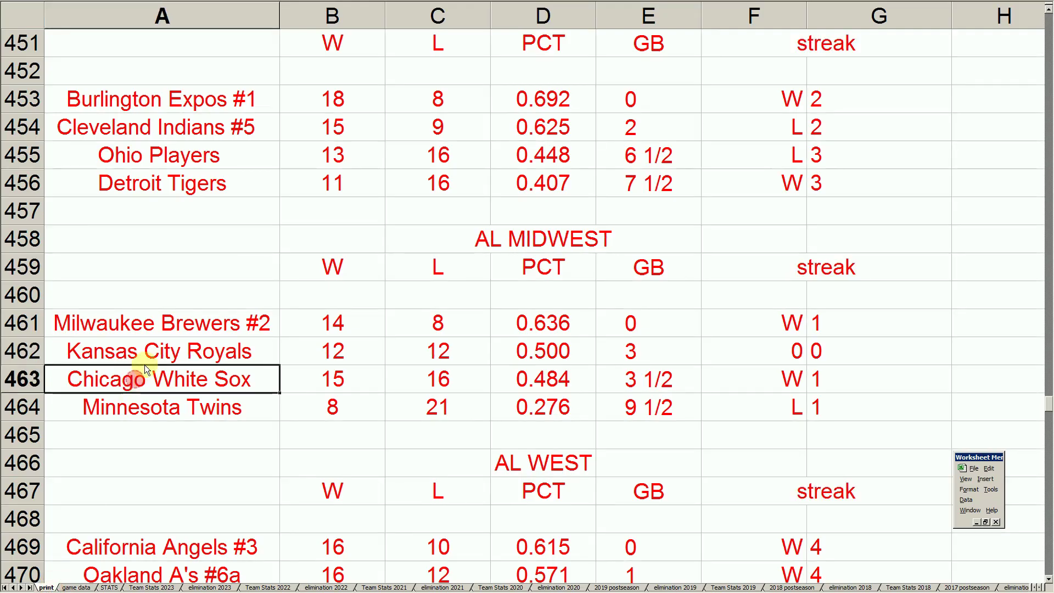
Check the Burlington Expos #1 and Cleveland Indians #5 win-loss records in the AL North standings
key("Up")
key("Up")
key("Up")
key("Up")
key("Up")
key("Up")
key("Up")
key("Up")
key("Up")
key("Up")
key("Up")
key("Up")
key("Up")
key("Up")
key("Up")
key("Up")
key("Up")
key("Up")
key("Up")
key("Up")
key("Down")
key("Down")
key("Down")
key("Down")
key("Down")
key("Down")
key("Down")
key("Down")
key("Down")
key("Down")
key("Down")
key("Up")
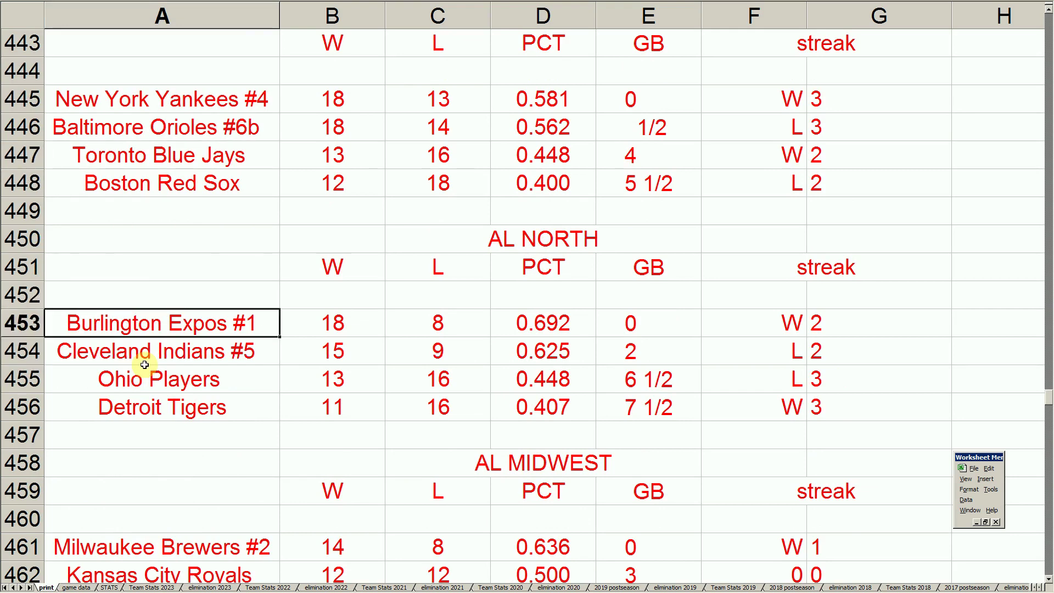
key("Right")
key("Right")
key("Left")
key("Left")
key("Down")
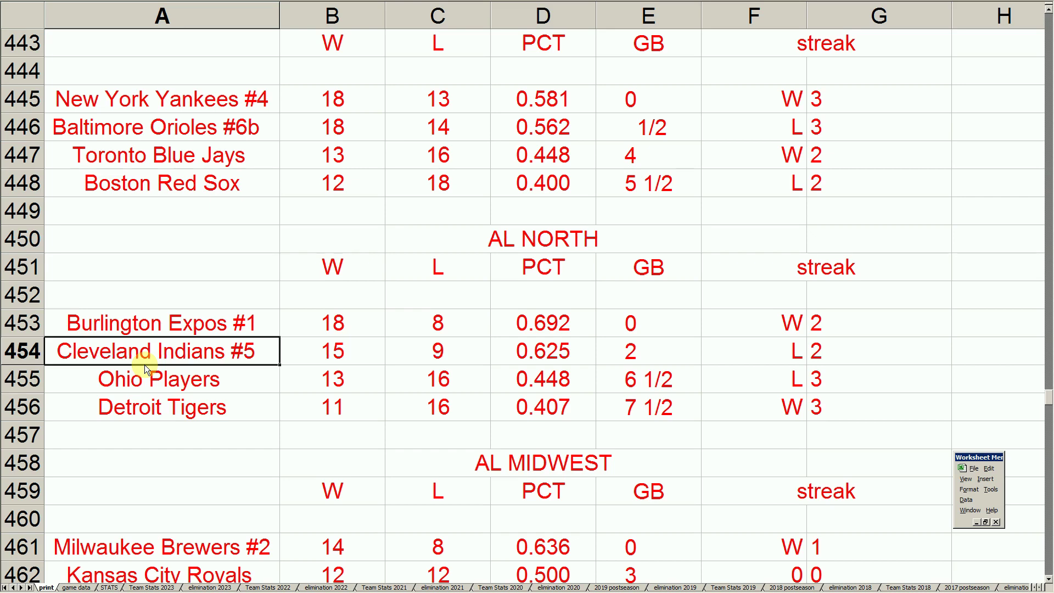
key("Right")
key("Right")
key("Left")
key("Left")
key("Up")
key("Up")
key("Up")
key("Up")
key("Up")
key("Up")
key("Up")
key("Up")
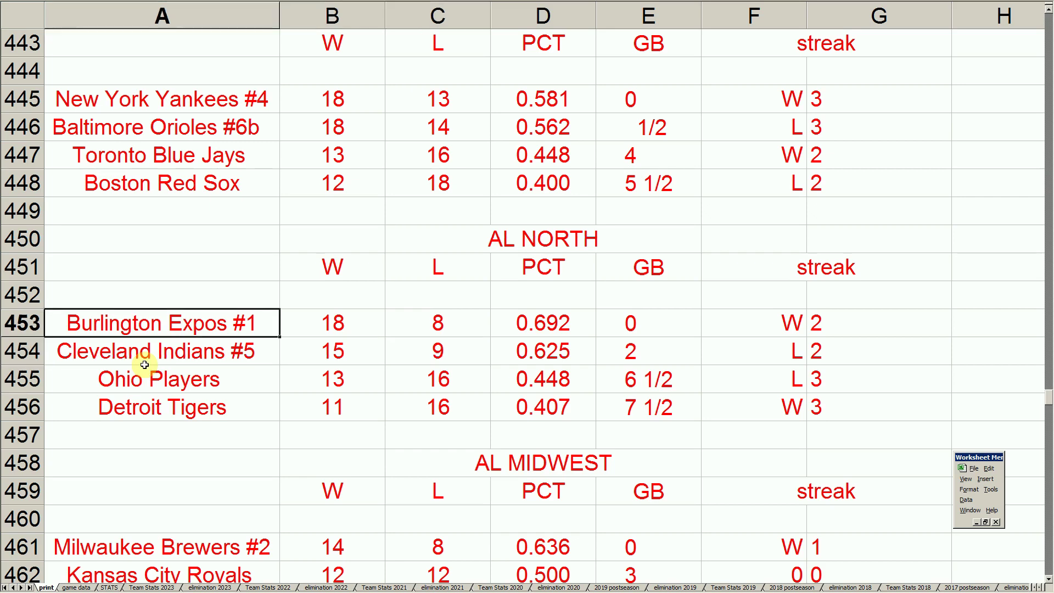
key("Down")
key("Down")
key("Down")
key("Down")
key("Down")
key("Down")
key("Down")
key("Down")
key("Down")
key("Down")
key("Down")
key("Down")
key("Down")
key("Down")
key("Down")
key("Down")
key("Down")
key("Down")
key("Down")
key("Down")
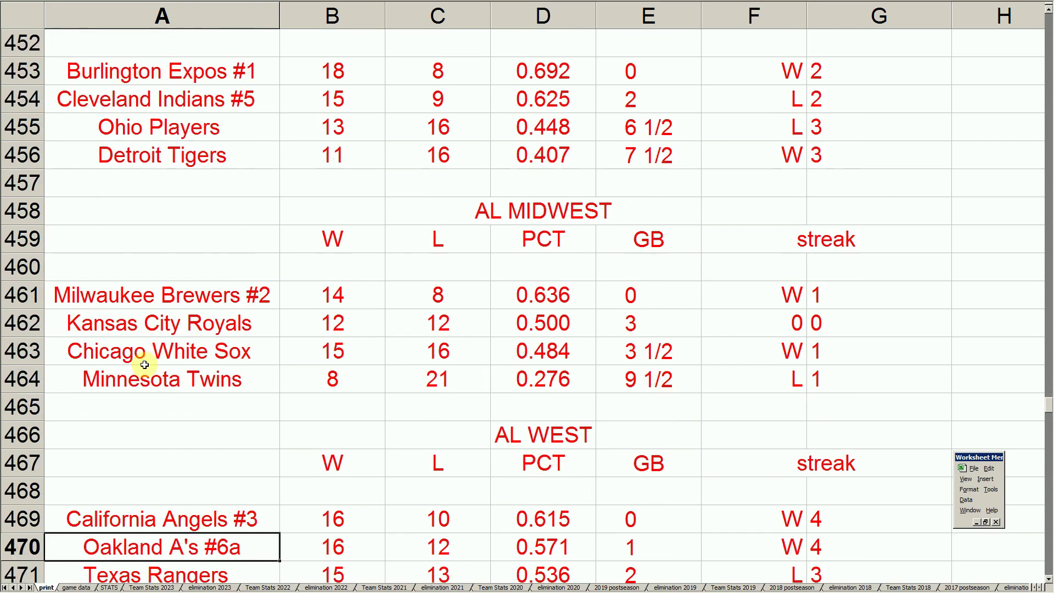
key("Up")
key("Up")
key("Up")
key("Up")
key("Up")
key("Up")
key("Up")
key("Up")
key("Up")
key("Up")
key("Up")
key("Up")
key("Up")
key("Up")
key("Up")
key("Up")
key("Up")
key("Up")
key("Up")
key("Up")
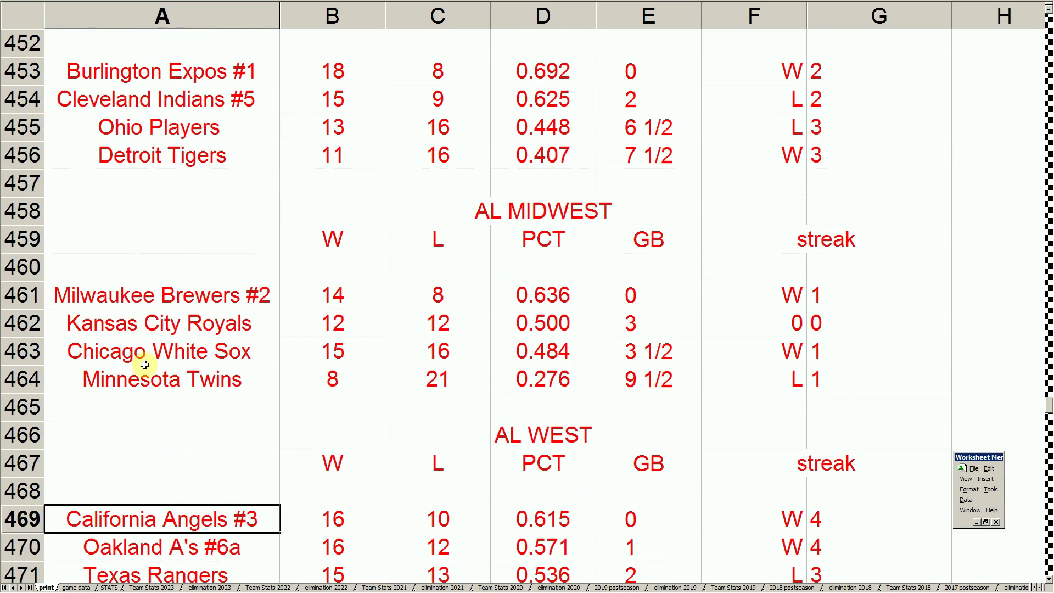
key("Down")
key("Down")
key("Down")
key("Down")
key("Down")
key("Down")
key("Down")
key("Down")
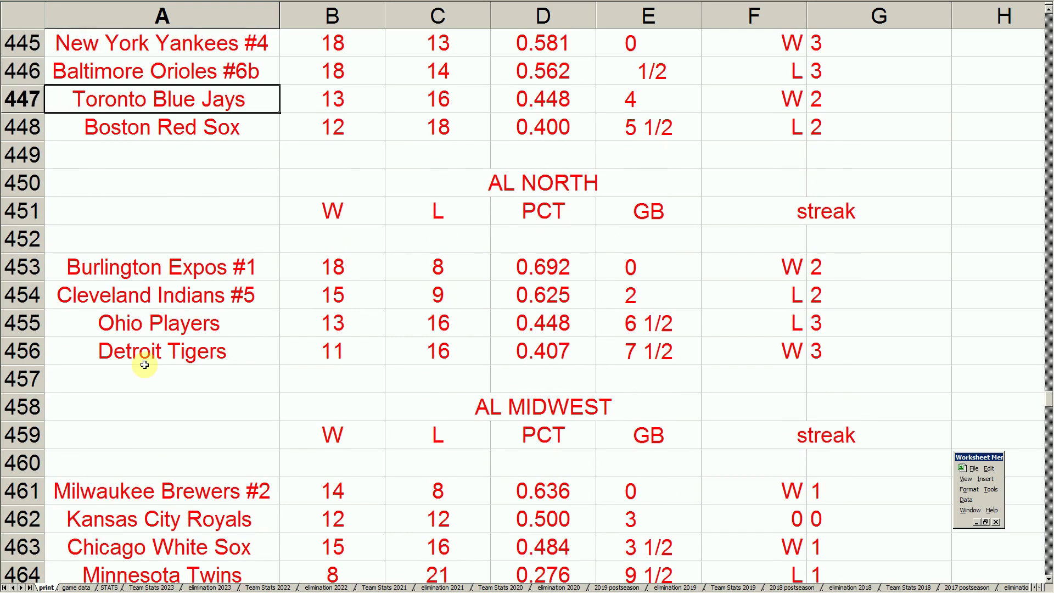
key("Right")
key("Left")
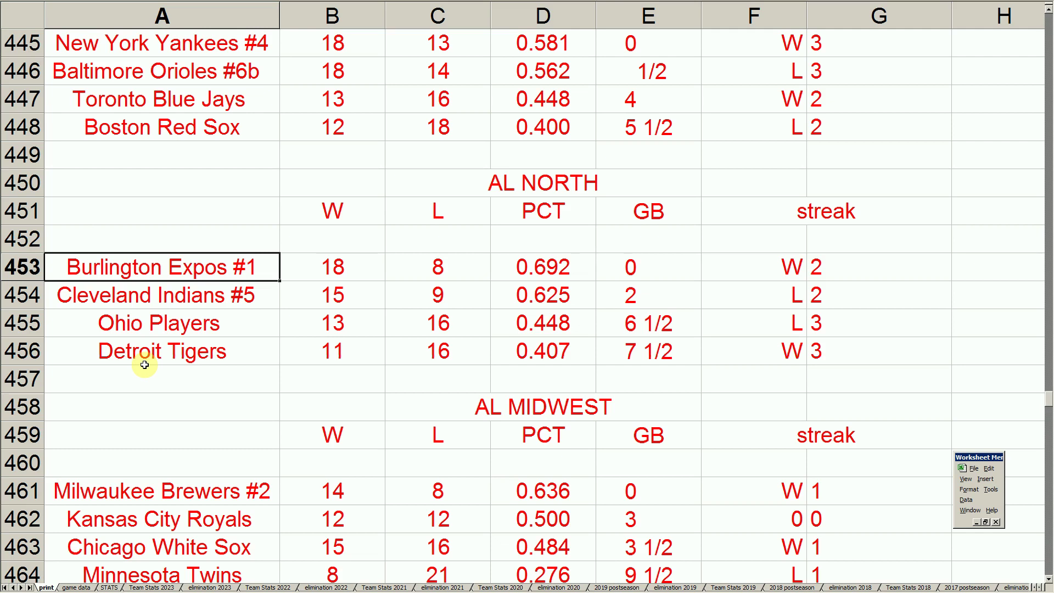
Switch to the 71burcle.xls game scoresheet
key("Down")
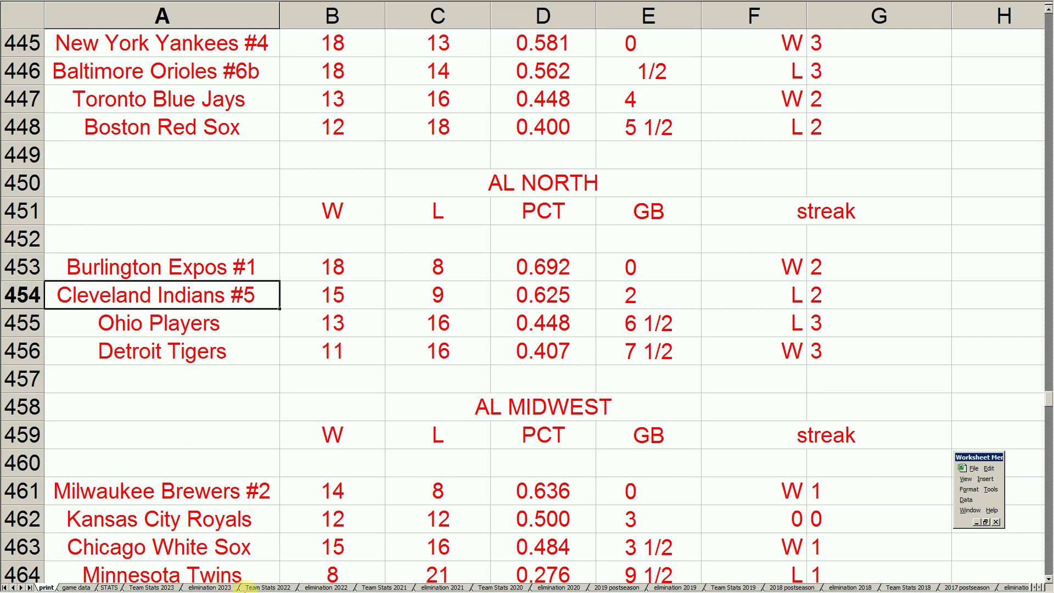
mouse_move(246, 590)
left_click(311, 586)
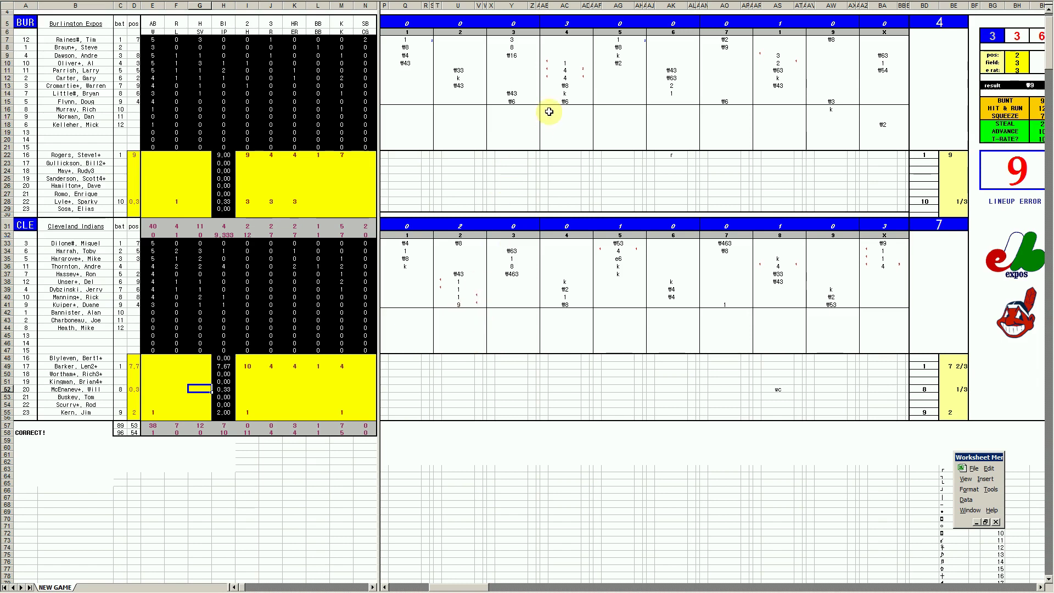
left_click(570, 68)
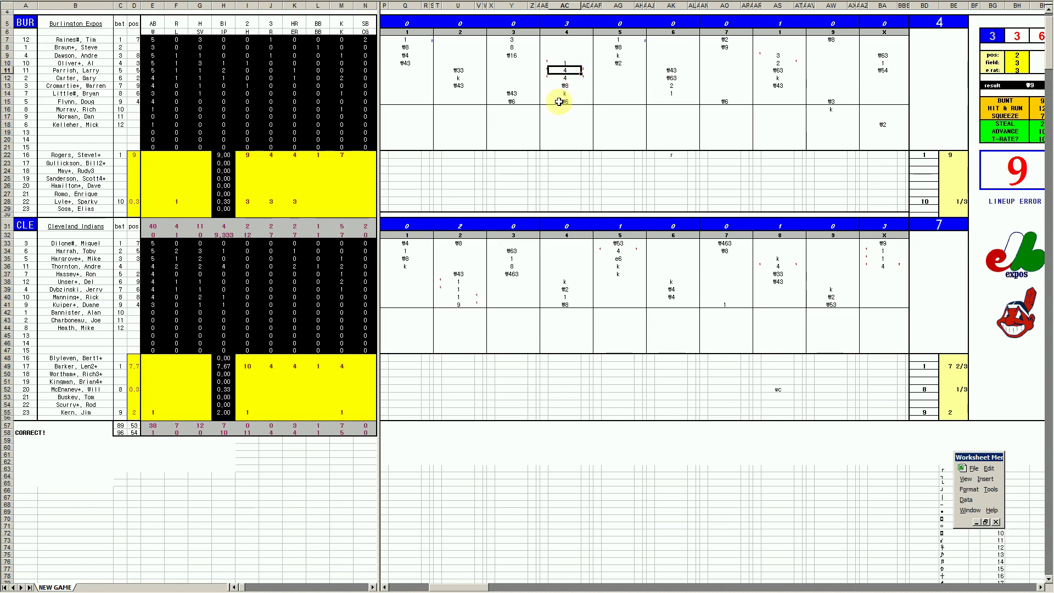
left_click(568, 80)
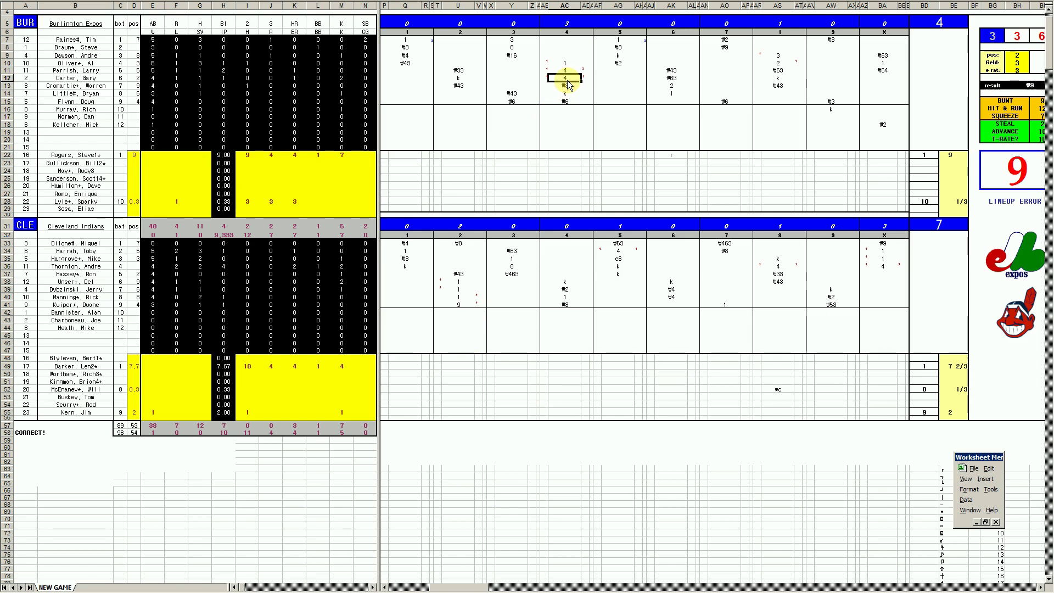
left_click(618, 250)
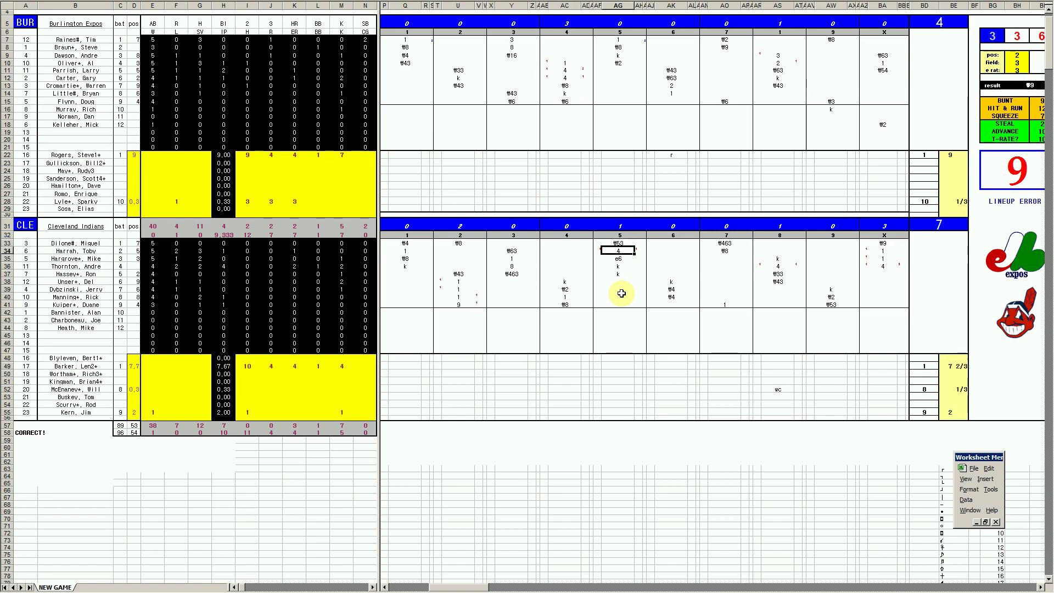
left_click(779, 55)
left_click(779, 63)
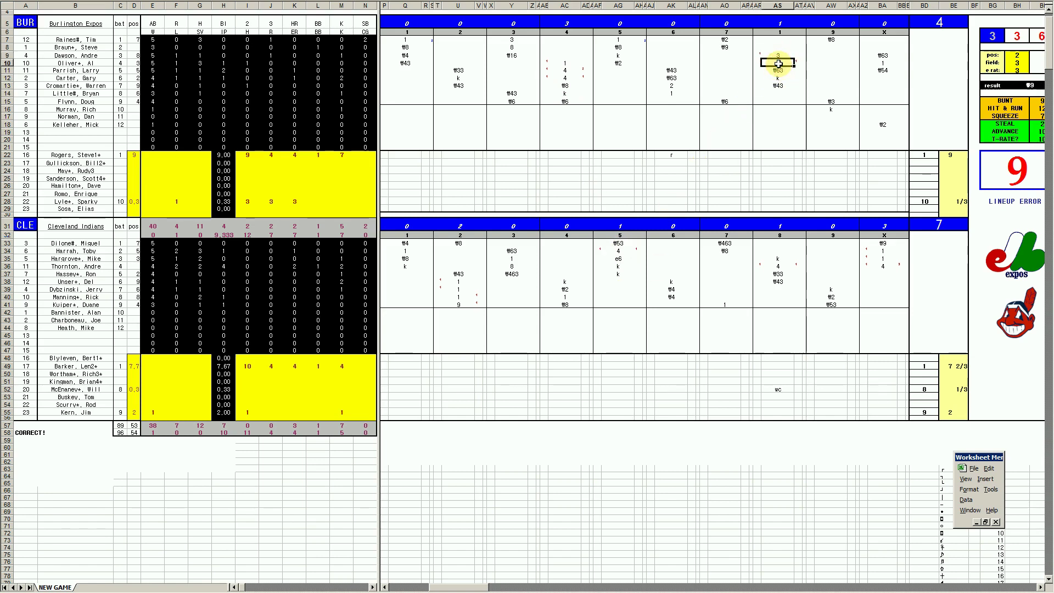
left_click(777, 268)
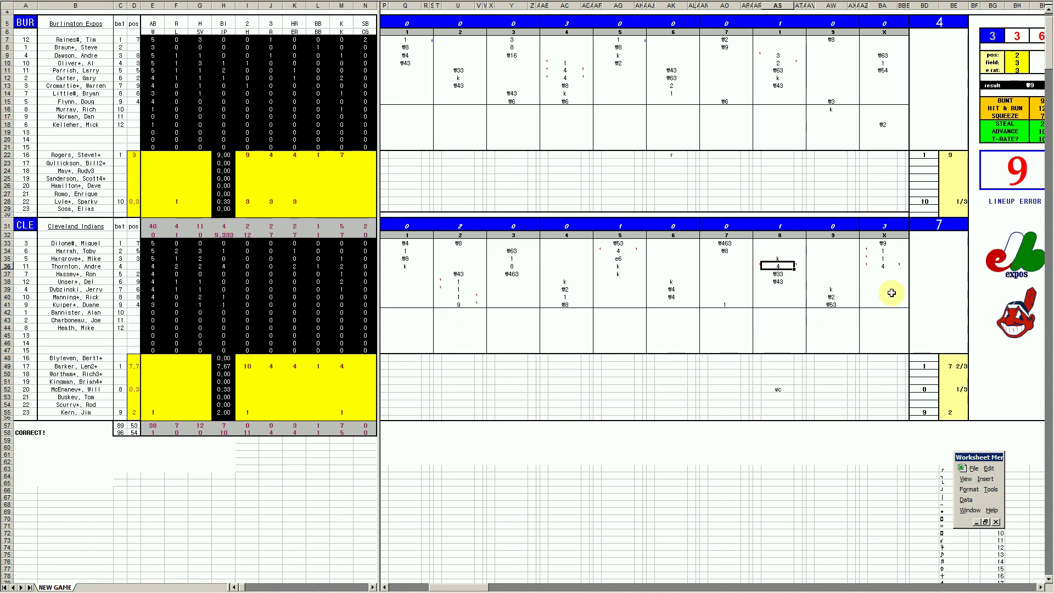
left_click(882, 266)
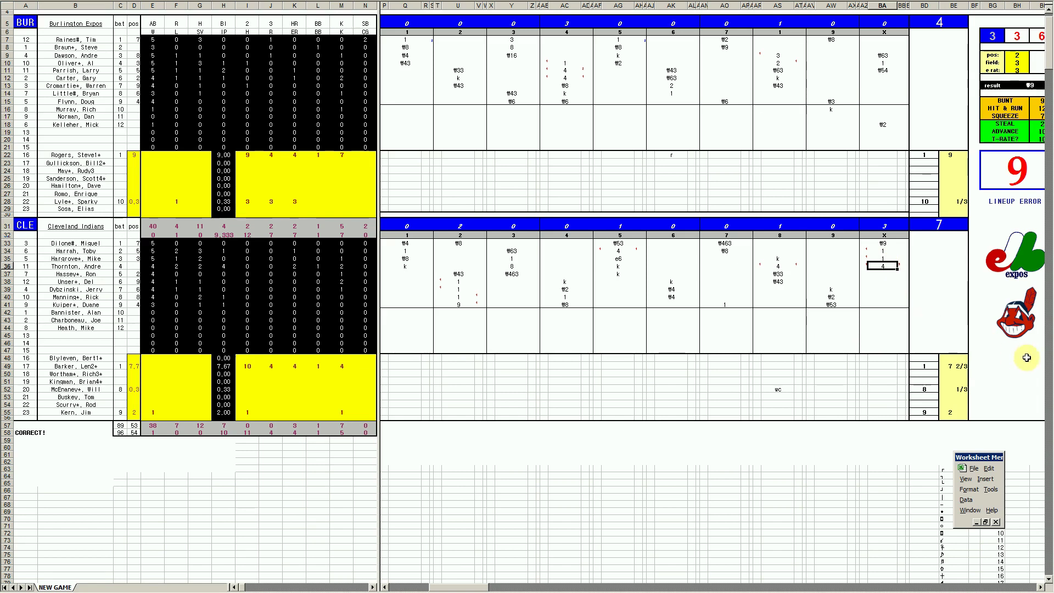
mouse_move(262, 588)
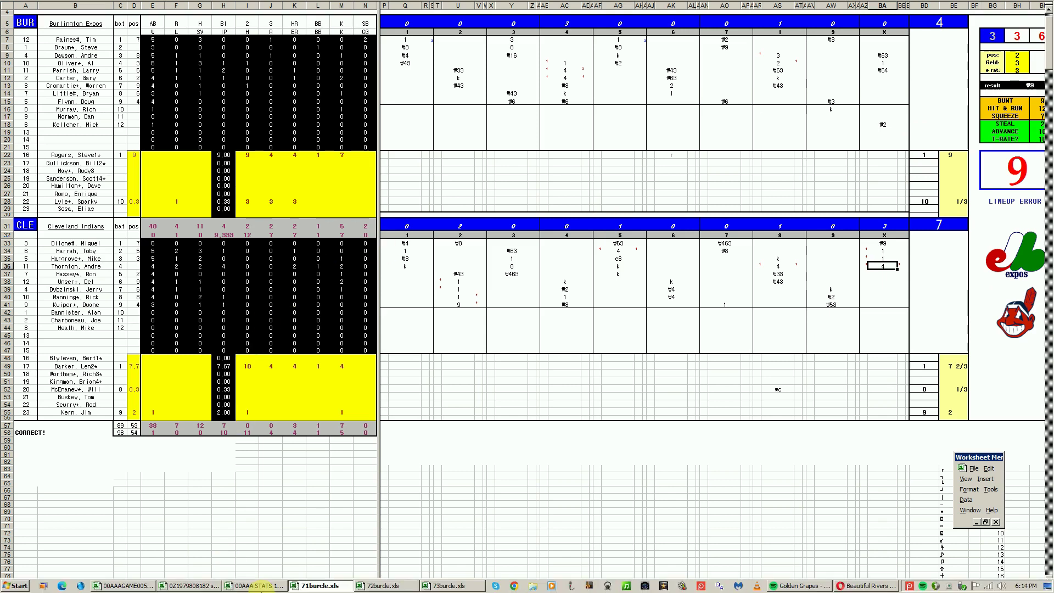
right_click(308, 587)
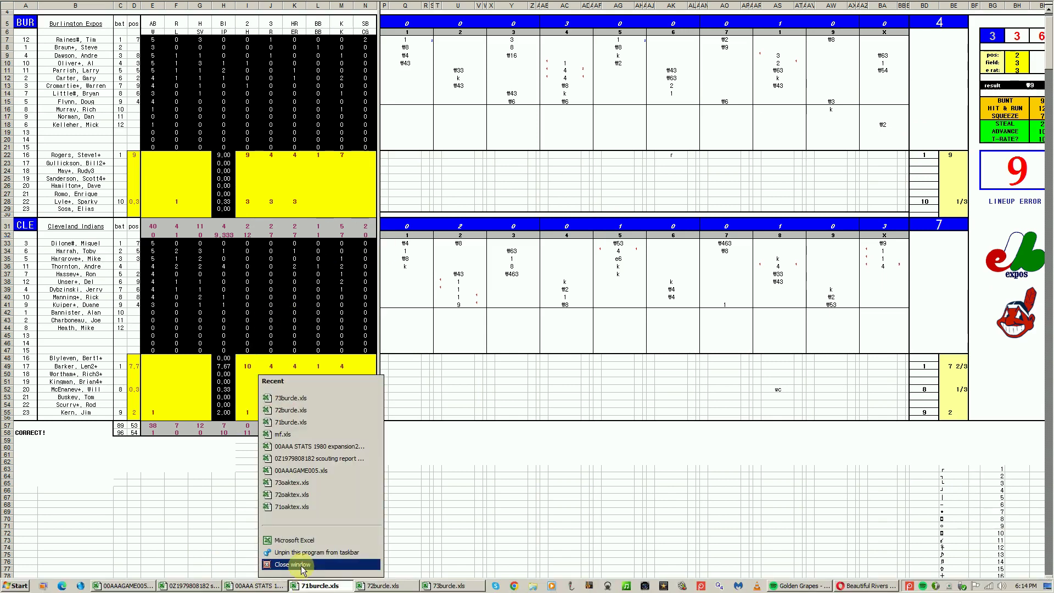
Close 71burcle.xls without saving and bring up 72burcle.xls
left_click(299, 572)
left_click(526, 326)
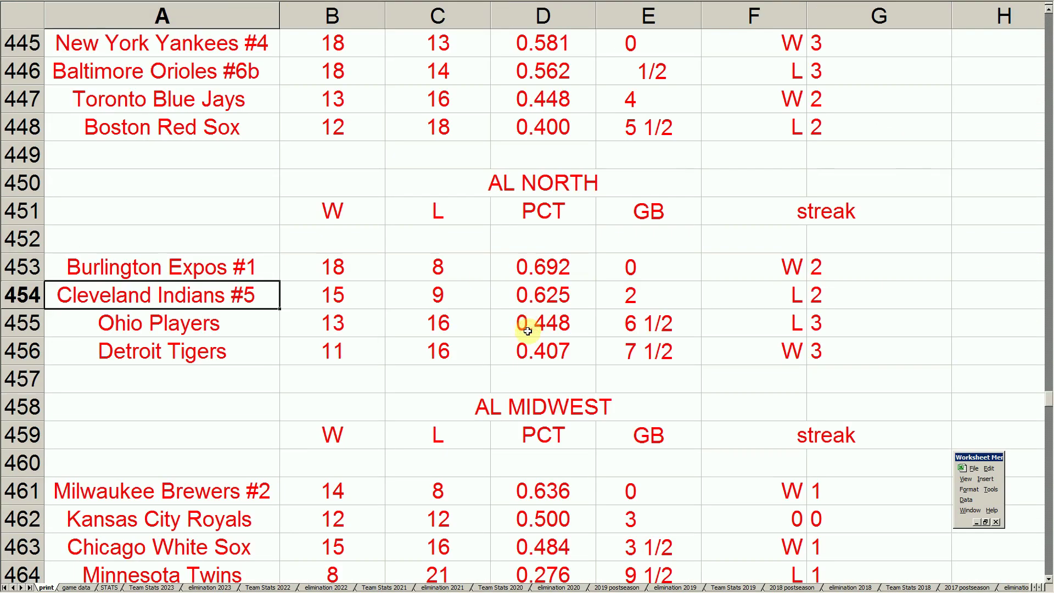
left_click(338, 587)
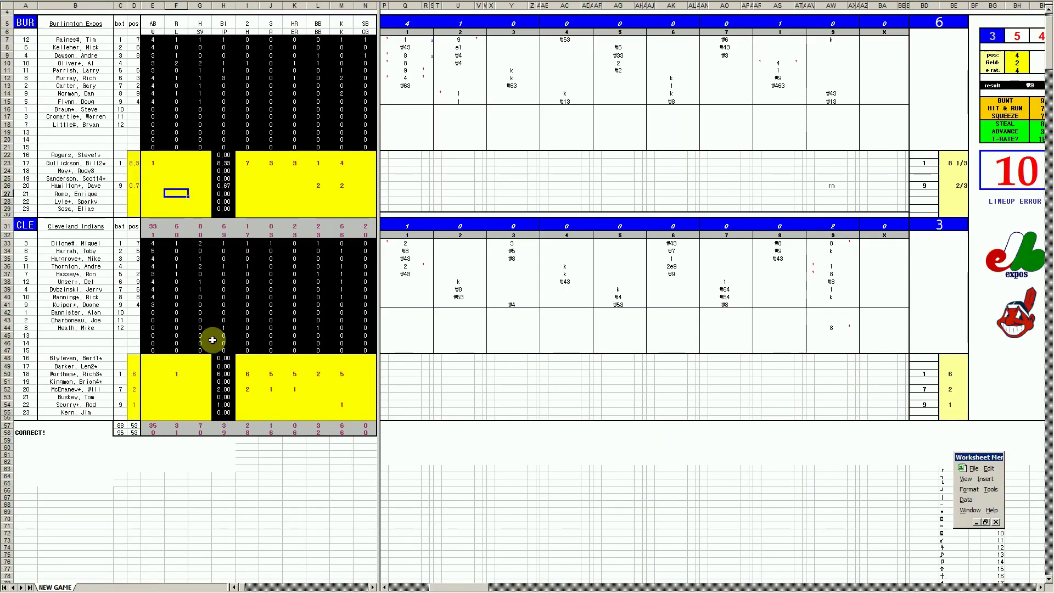
Inspect the relief pitcher rows and Burlington's first- and eighth-inning play entries in 72burcle
left_click(97, 164)
left_click(104, 373)
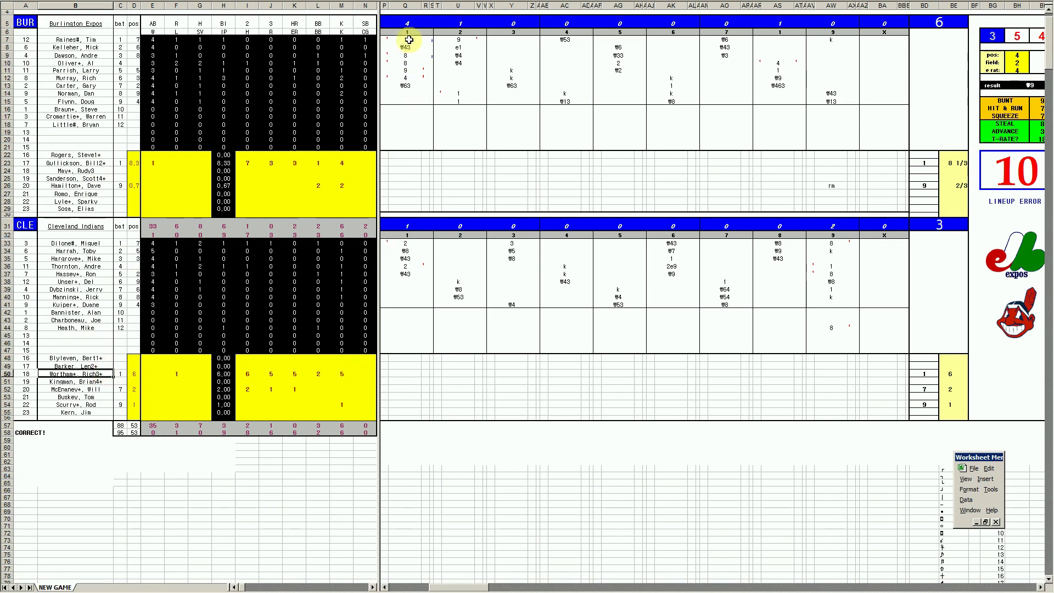
left_click(407, 80)
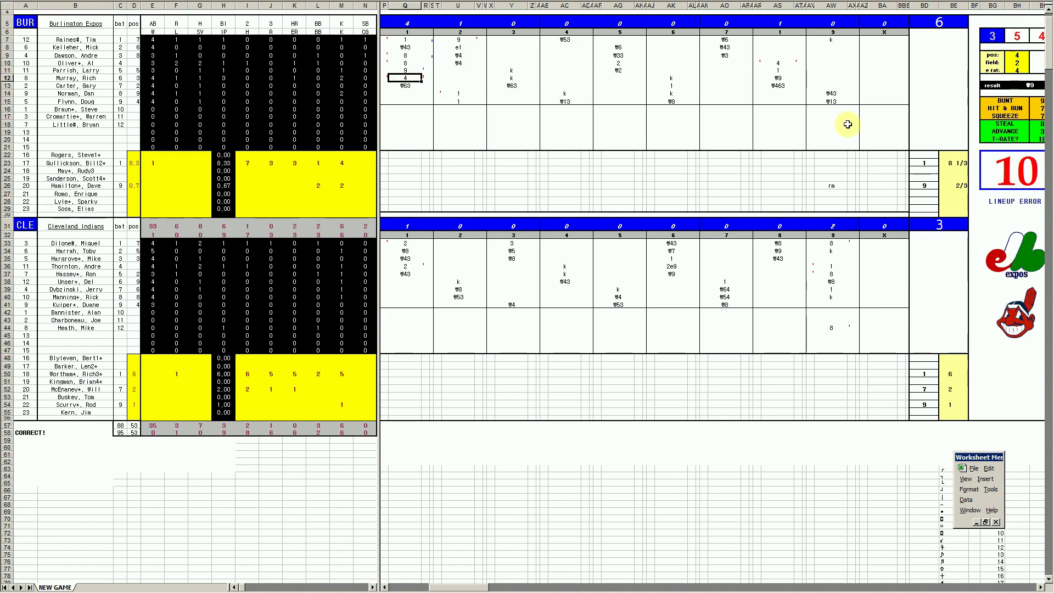
left_click(777, 63)
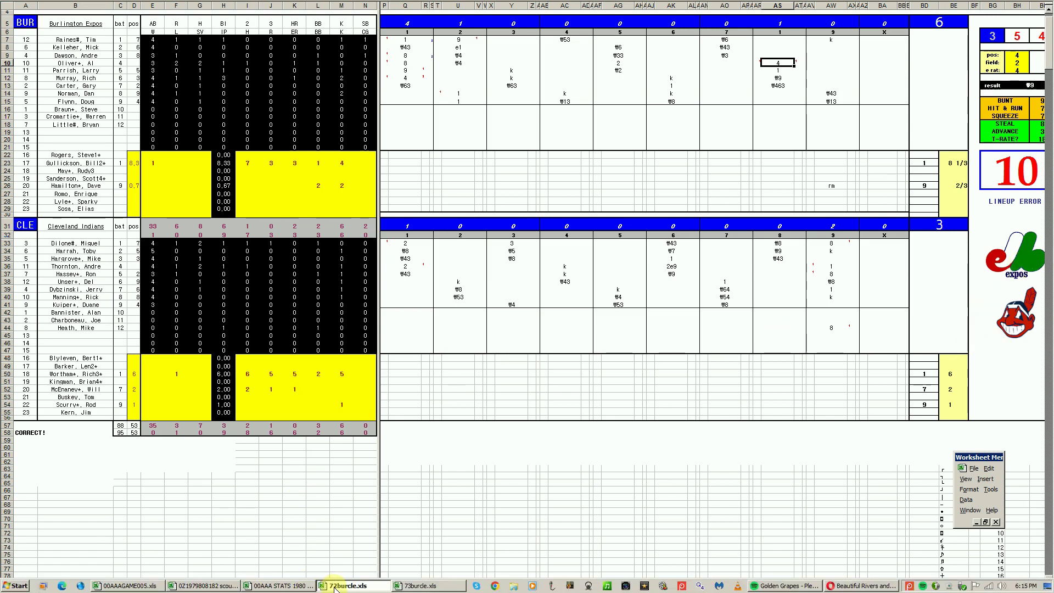
Close 72burcle.xls from the taskbar without saving changes
right_click(325, 587)
left_click(329, 564)
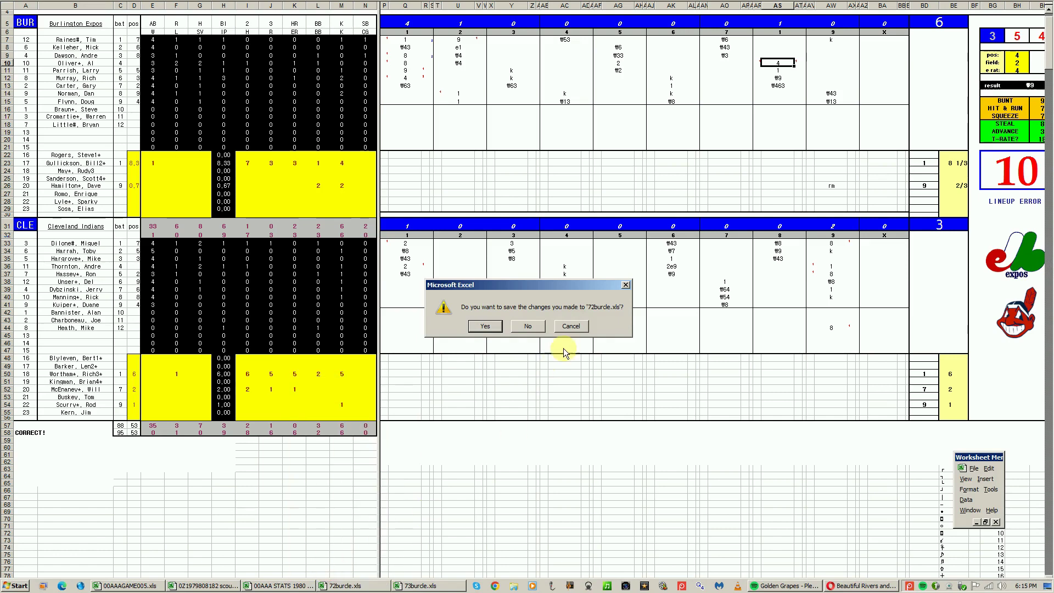
left_click(533, 326)
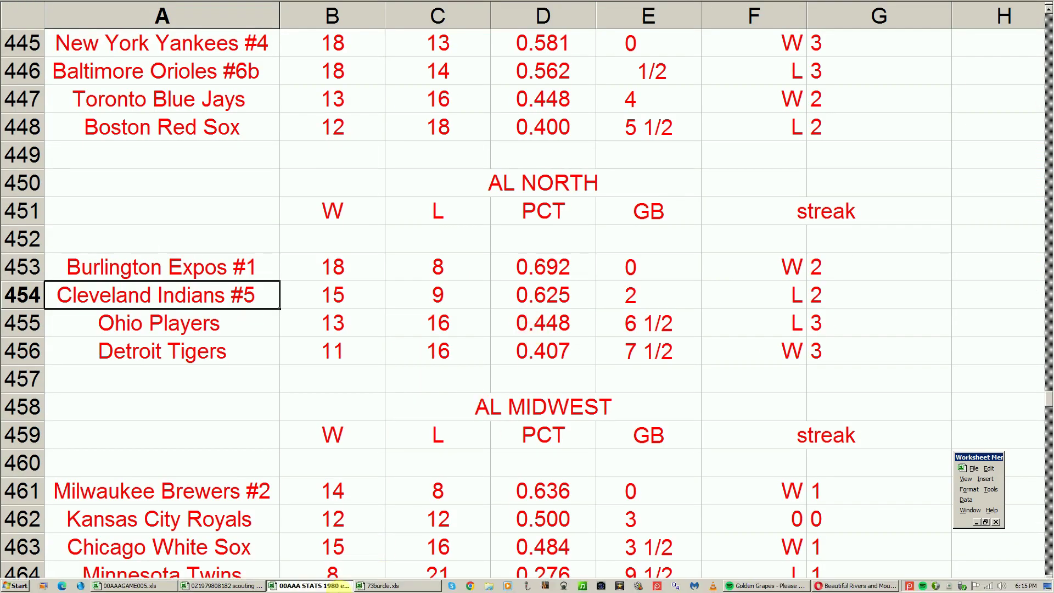
Bring up 73burcle.xls and inspect pitchers Kingman and May plus first-, fifth- and eighth-inning plays
left_click(385, 586)
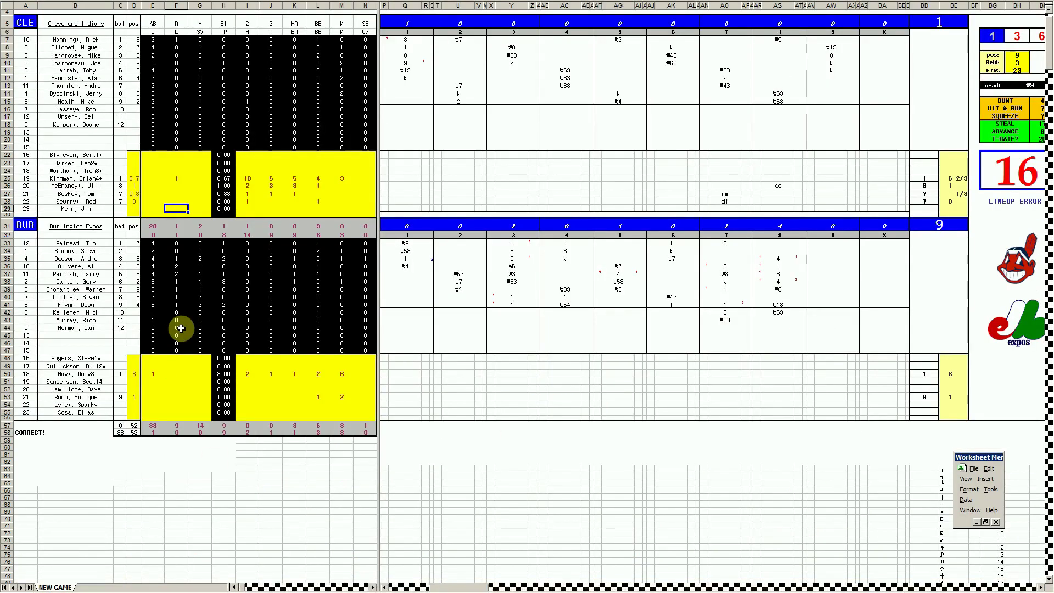
left_click(101, 178)
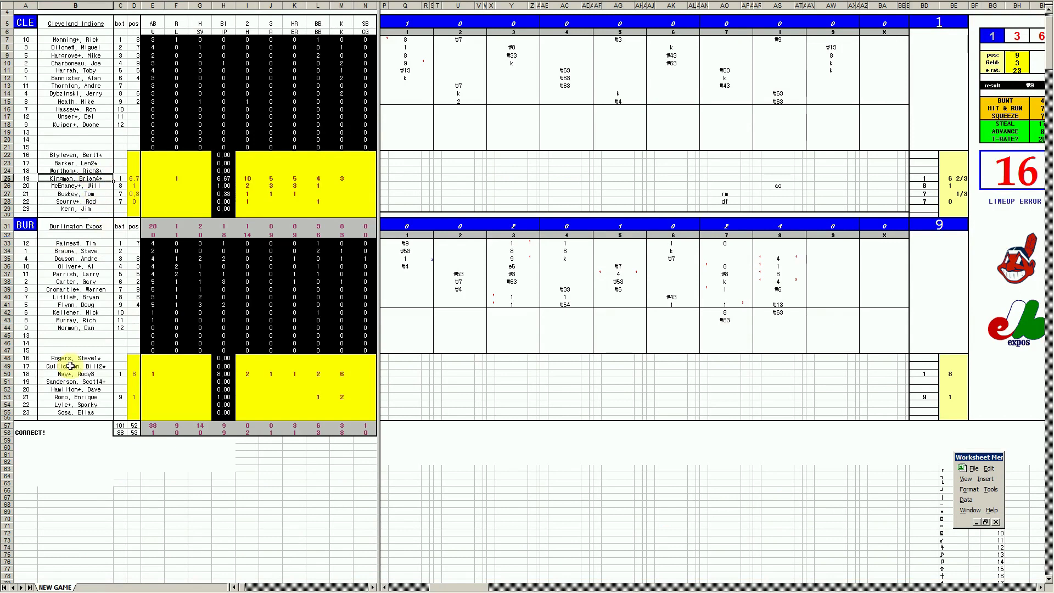
left_click(88, 374)
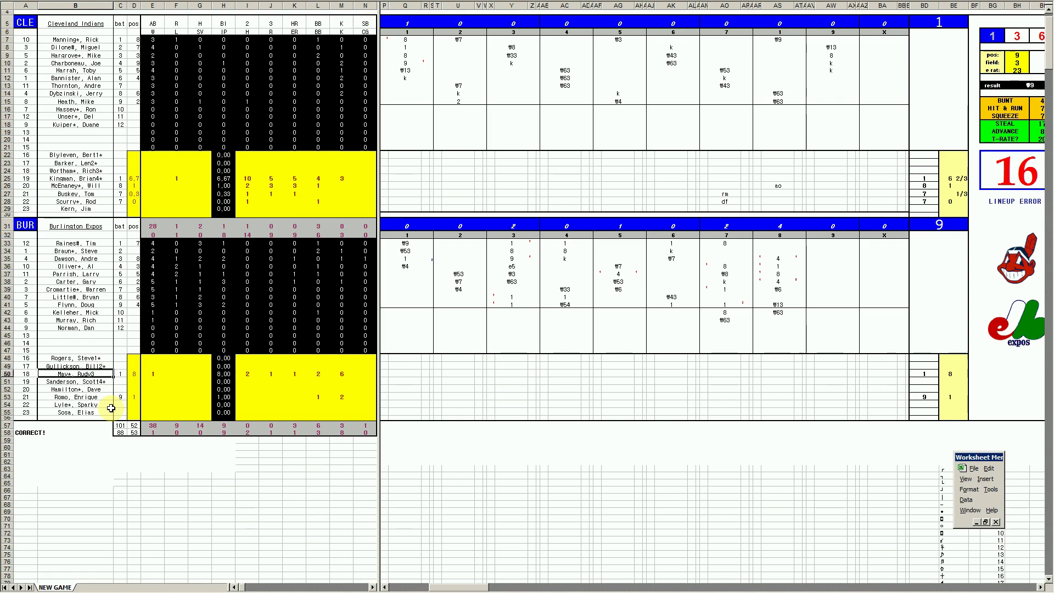
left_click(409, 64)
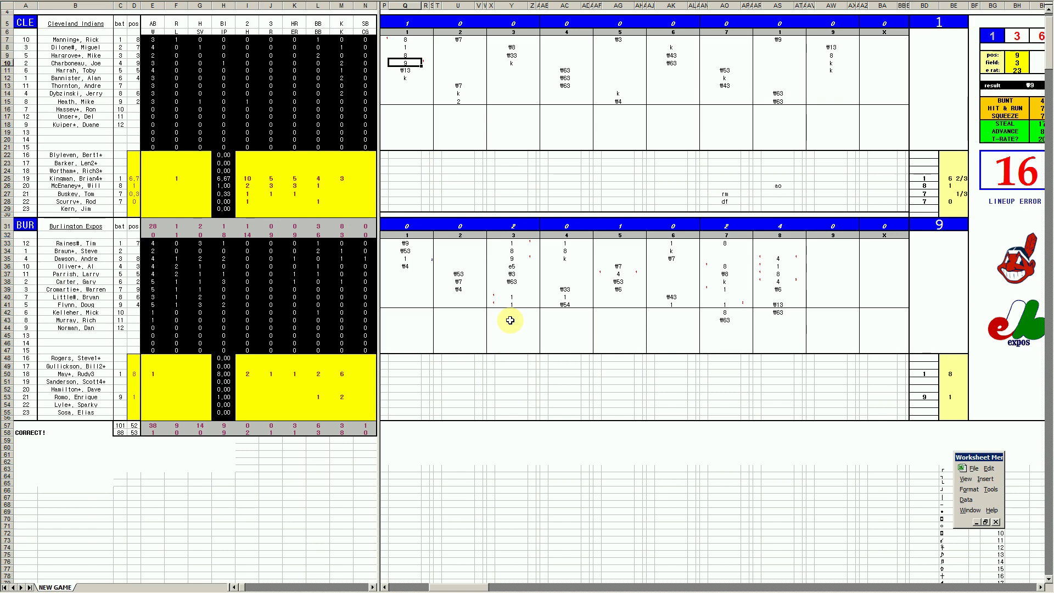
left_click(618, 273)
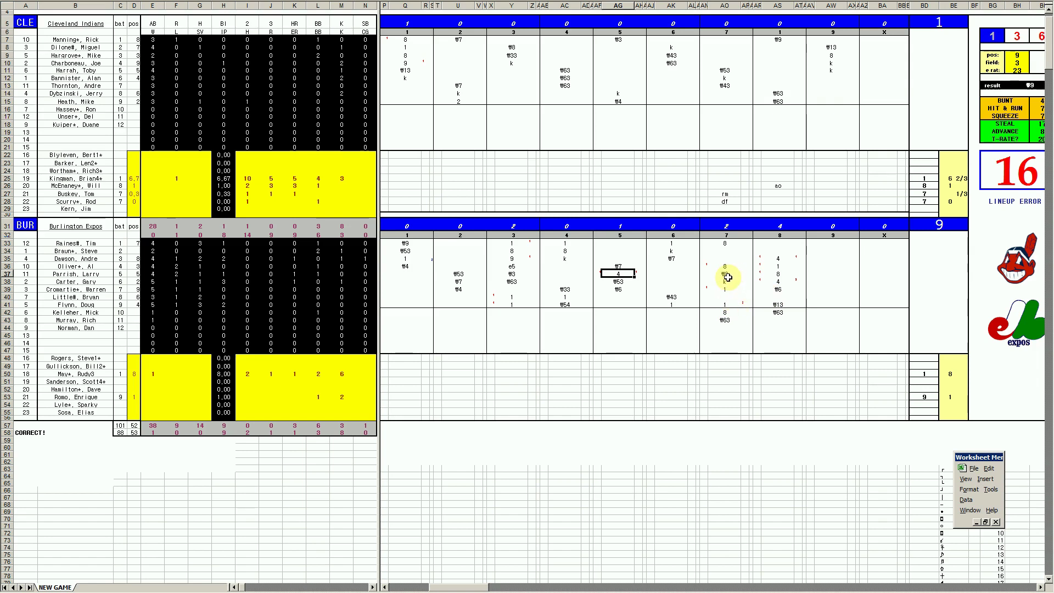
left_click(779, 258)
left_click(778, 280)
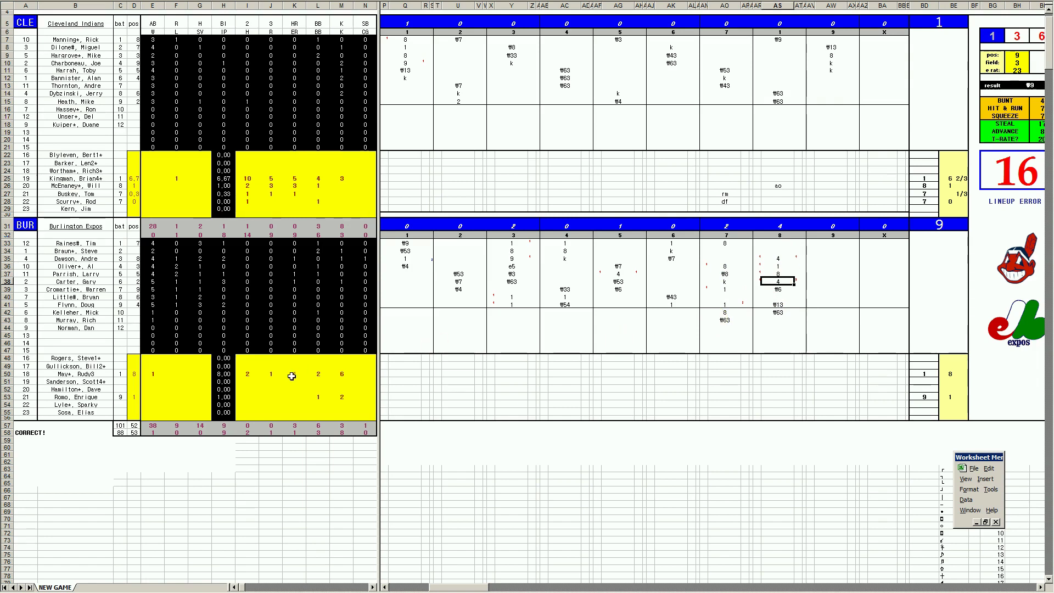
Close 73burcle.xls without saving and select the Burlington Expos #1 standings entry
mouse_move(344, 588)
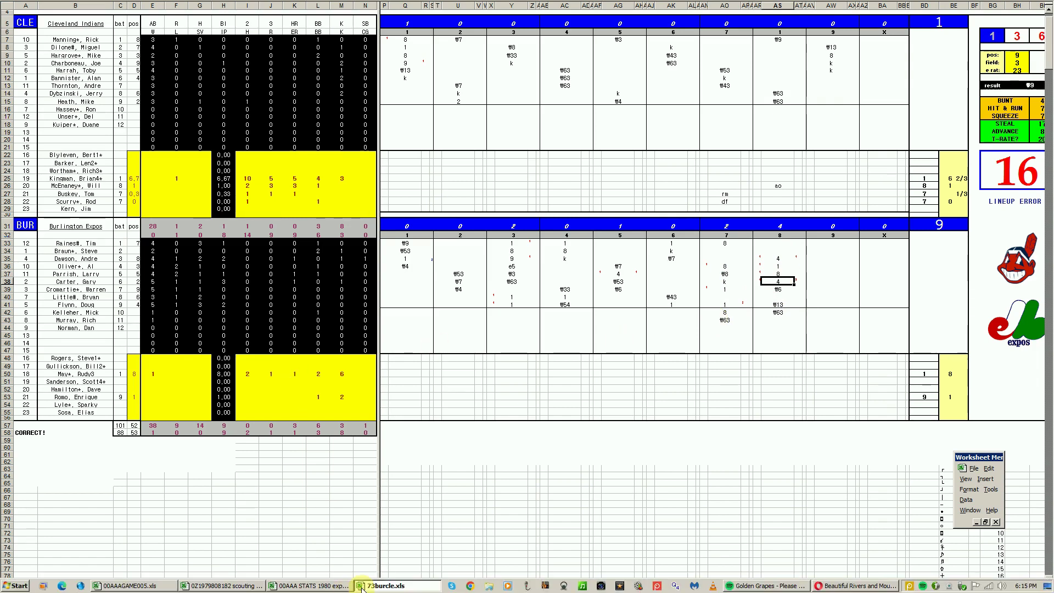
right_click(380, 586)
left_click(373, 566)
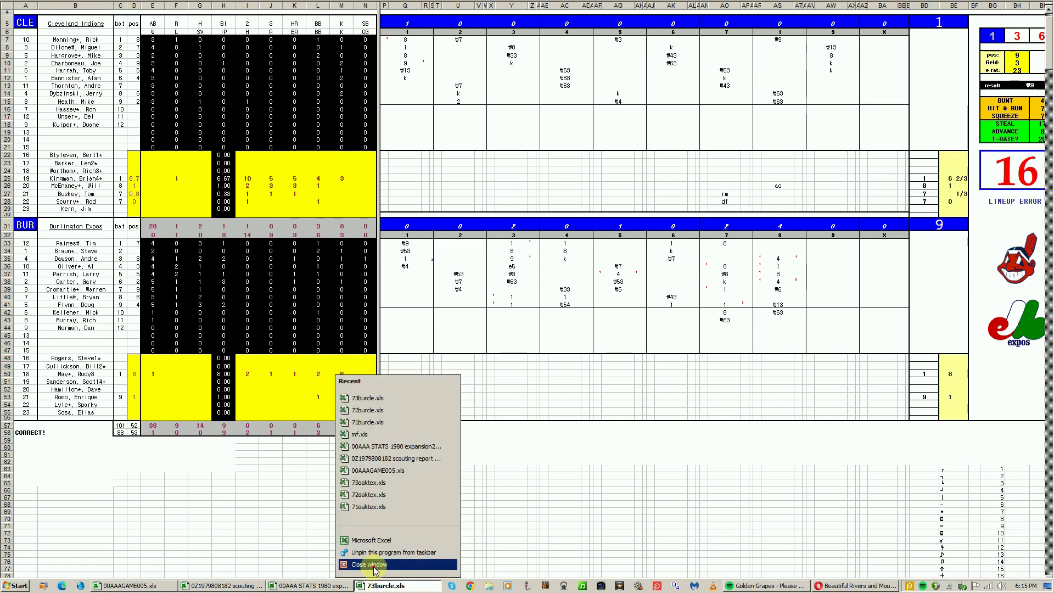
left_click(527, 326)
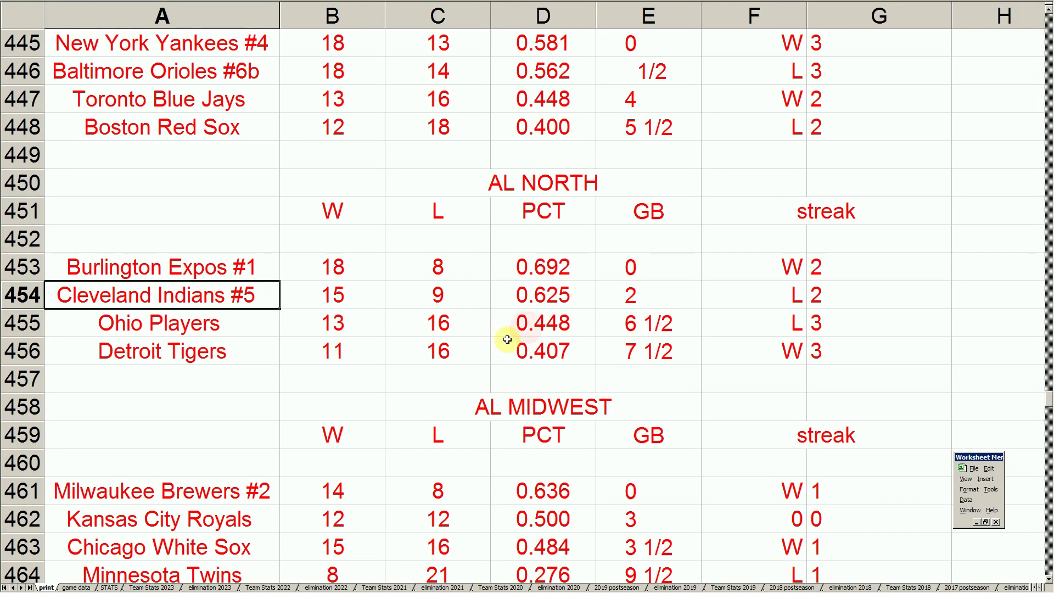
left_click(246, 265)
key("Up")
key("Up")
key("Up")
key("Up")
key("Up")
key("Up")
key("Up")
key("Up")
key("Up")
key("Up")
key("Up")
key("Up")
key("Down")
key("Down")
key("Down")
key("Down")
key("Down")
key("Down")
key("Down")
key("Down")
key("Down")
key("Down")
key("Down")
key("Down")
key("Down")
key("Down")
key("Down")
key("Down")
key("Down")
key("Down")
key("Down")
key("Down")
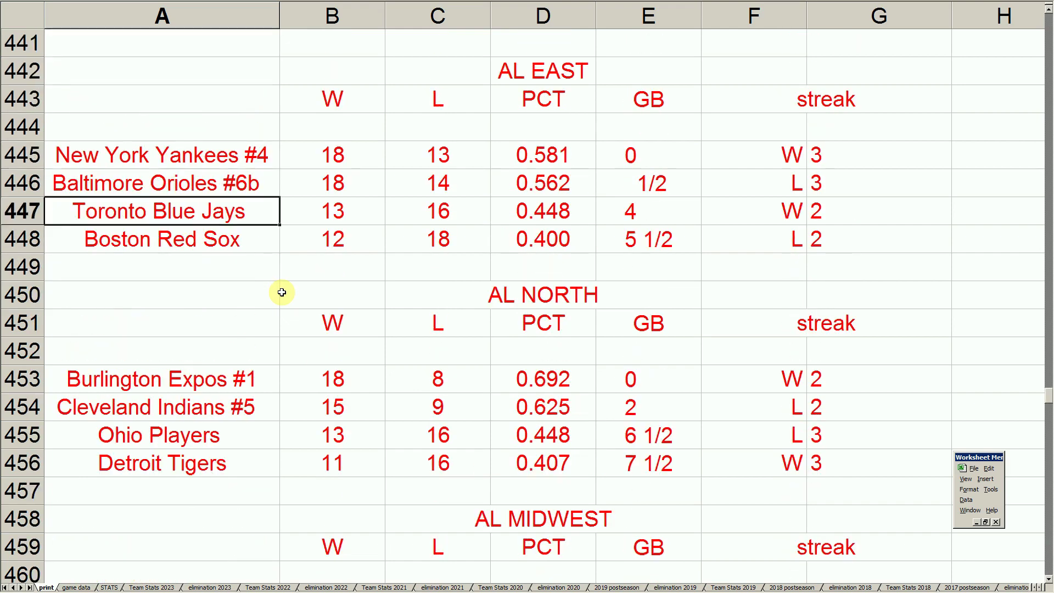
key("Up")
key("Up")
key("Up")
key("Up")
key("Up")
key("Up")
key("Up")
key("Right")
key("Right")
key("Left")
key("Left")
key("Down")
key("Down")
key("Down")
key("Down")
key("Down")
key("Down")
key("Down")
key("Down")
key("Down")
key("Down")
key("Down")
key("Down")
key("Down")
key("Down")
key("Up")
key("Up")
key("Up")
key("Up")
key("Up")
key("Up")
key("Up")
key("Up")
key("Up")
key("Up")
key("Up")
key("Up")
key("Up")
key("Up")
key("Up")
key("Down")
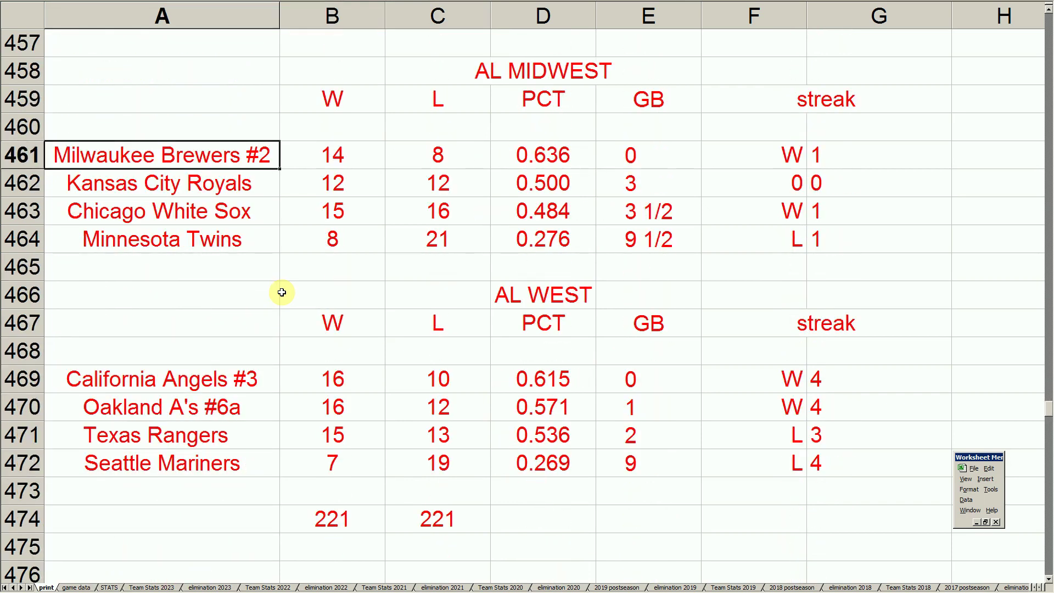
key("Right")
key("Right")
key("Left")
key("Left")
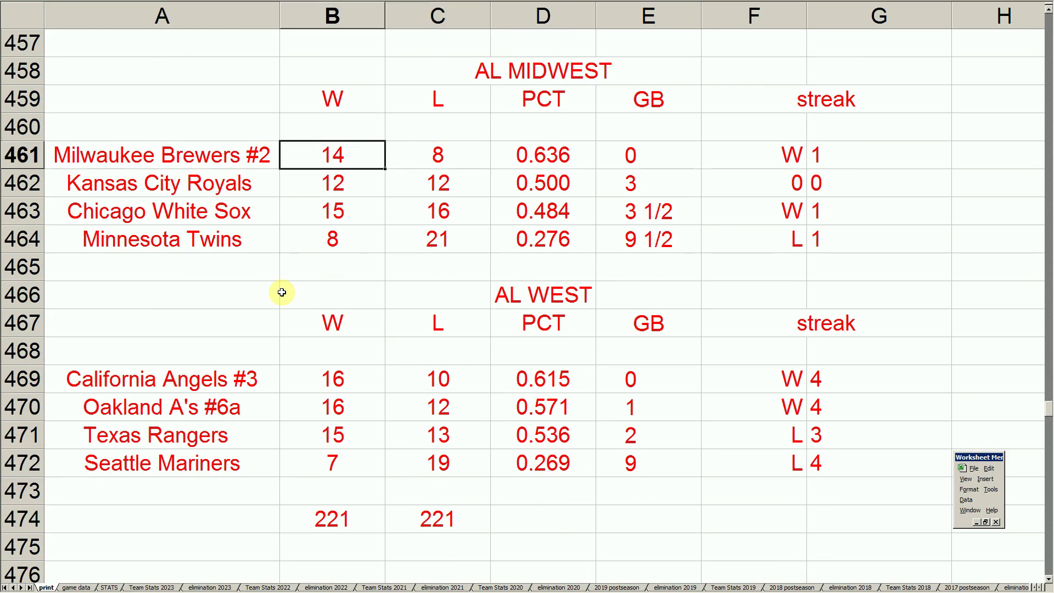
key("Down")
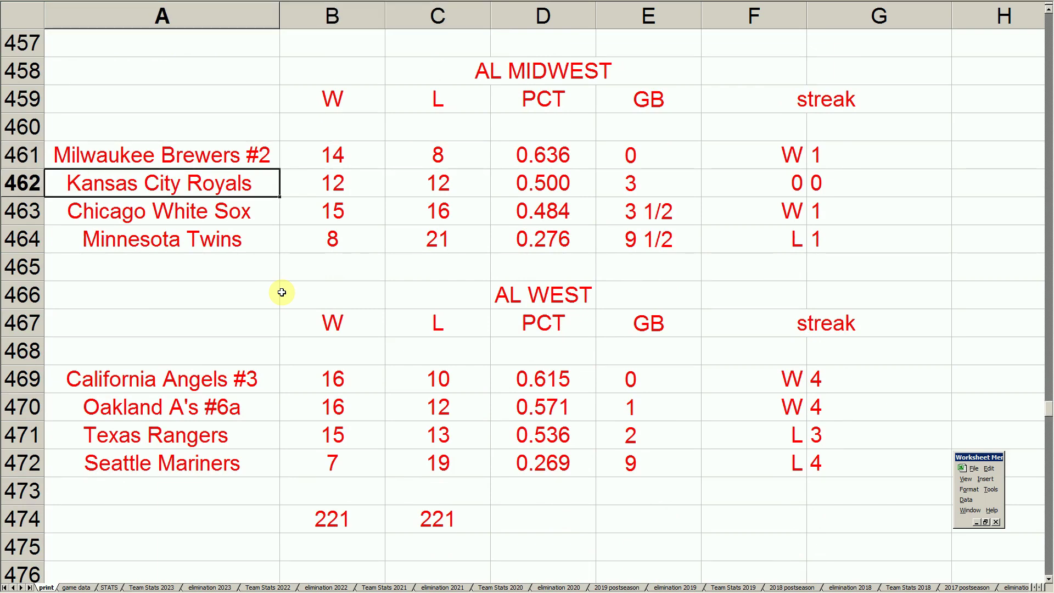
key("Up")
key("Up")
key("Up")
key("Up")
key("Up")
key("Up")
key("Up")
key("Up")
key("Up")
key("Up")
key("Up")
key("Down")
key("Right")
key("Down")
key("Left")
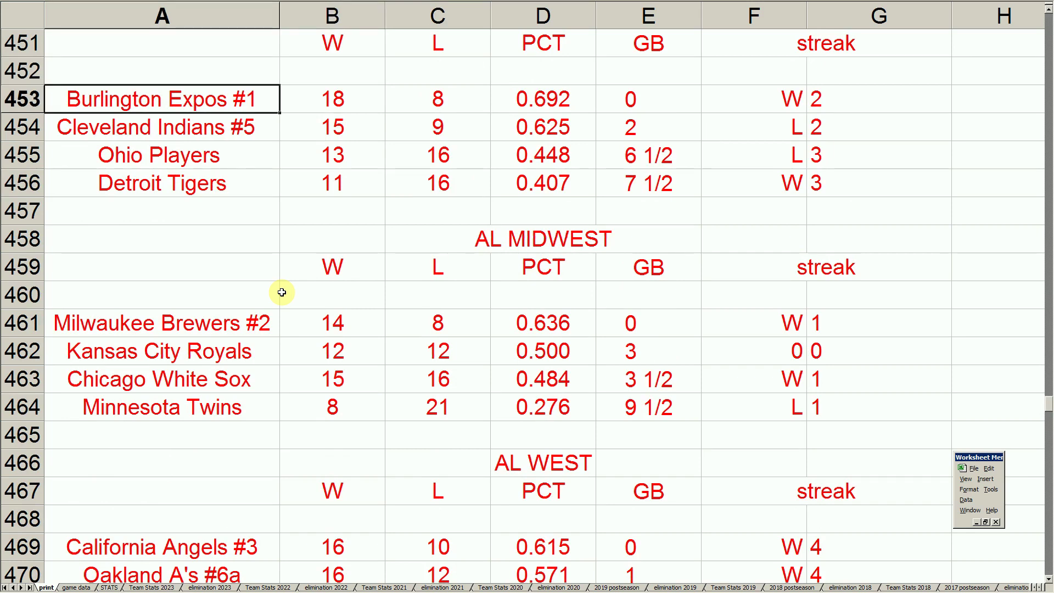
key("Down")
key("Right")
key("Left")
key("Up")
key("Down")
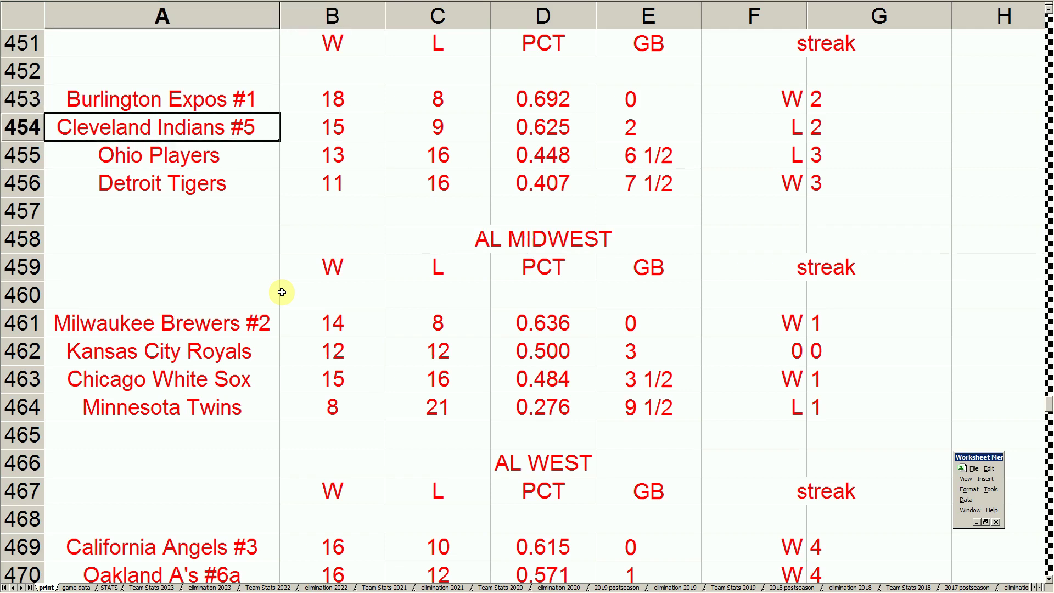
key("Up")
key("Down")
key("Right")
key("Right")
key("Right")
key("Right")
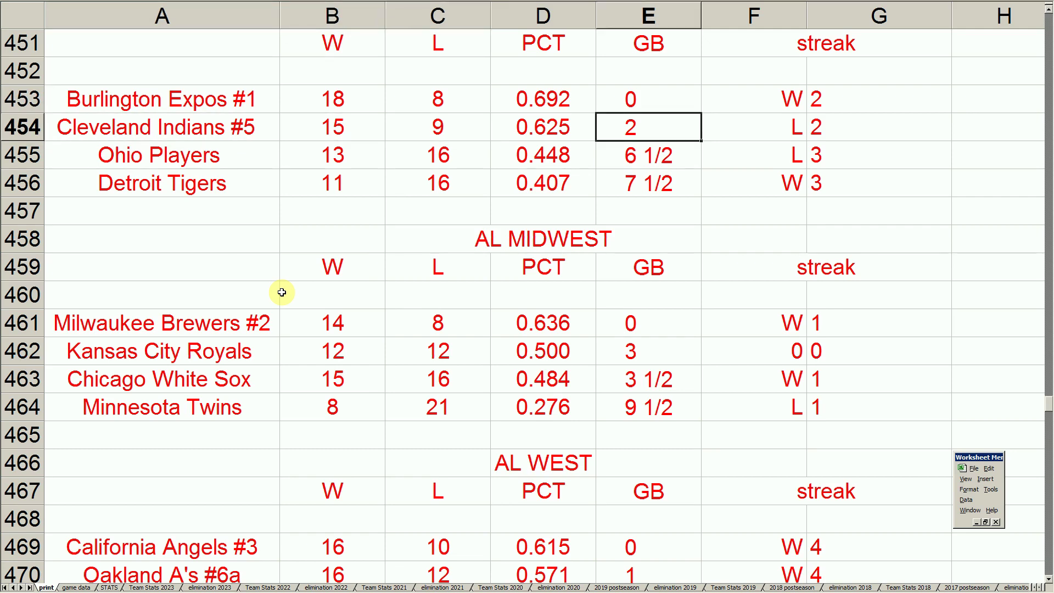
key("Up")
key("Left")
key("Left")
key("Left")
key("Left")
key("Down")
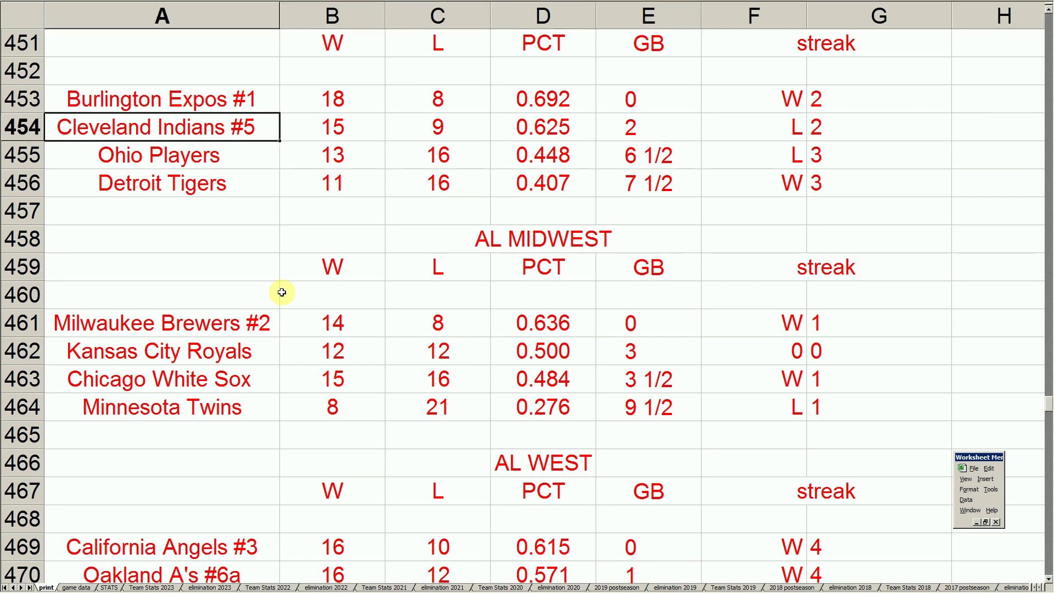
key("Right")
key("Right")
key("Right")
key("Right")
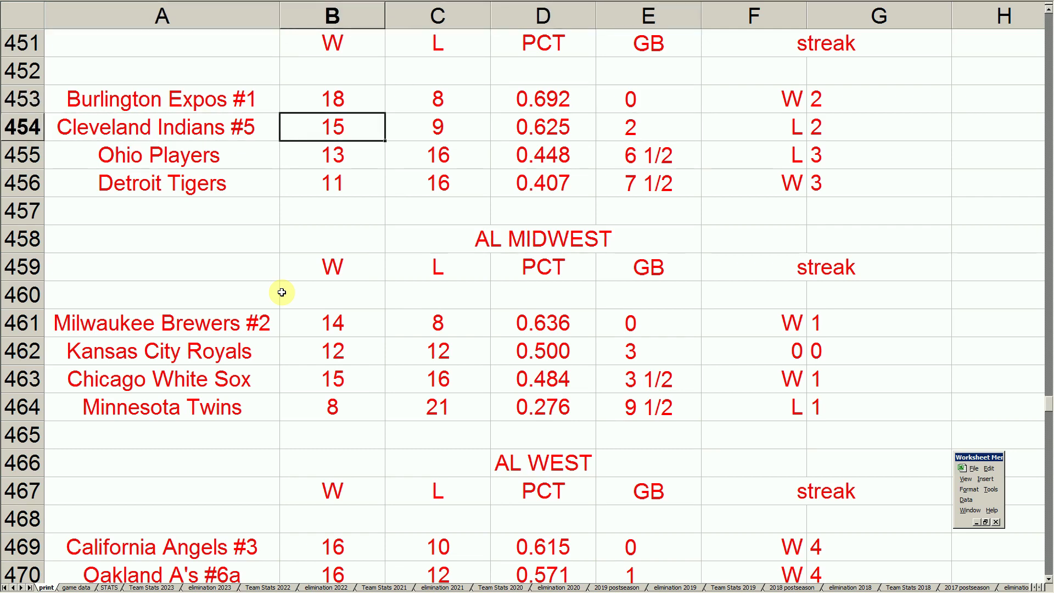
key("Left")
key("Left")
key("Left")
key("Left")
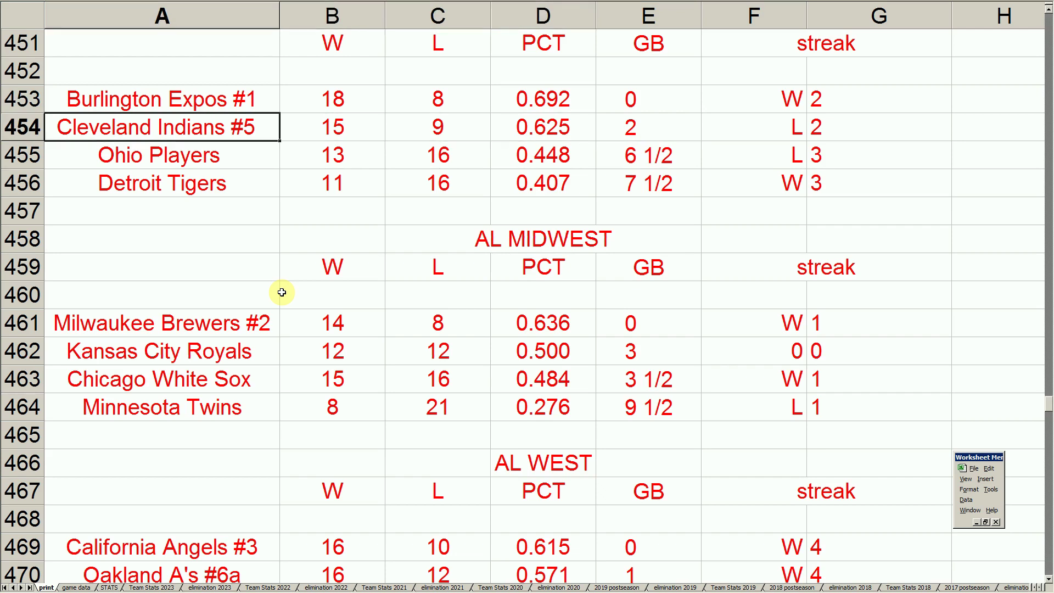
key("Up")
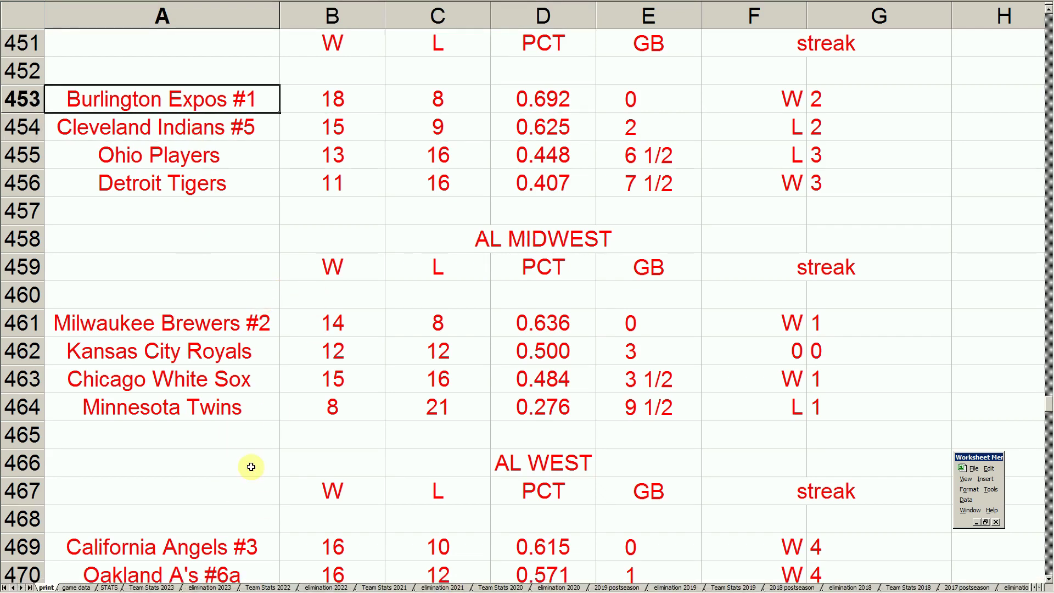
Switch to the blank 00AAAGAME005.xls Cleveland vs Burlington scoresheet
left_click(165, 588)
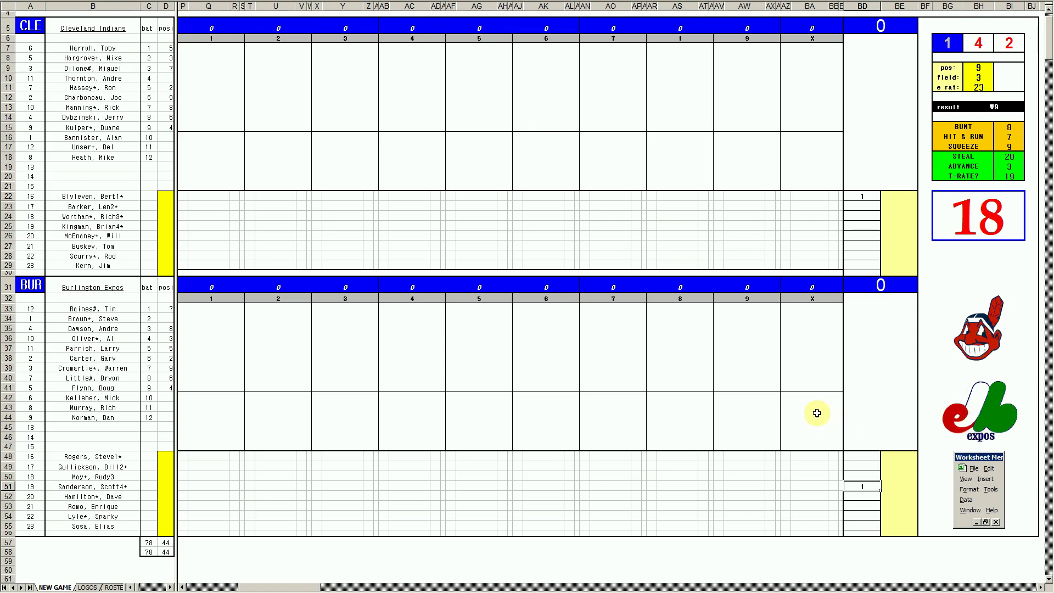
Re-roll the dice by selecting BD22, then go to Harrah's first-inning cell Q7
left_click(866, 197)
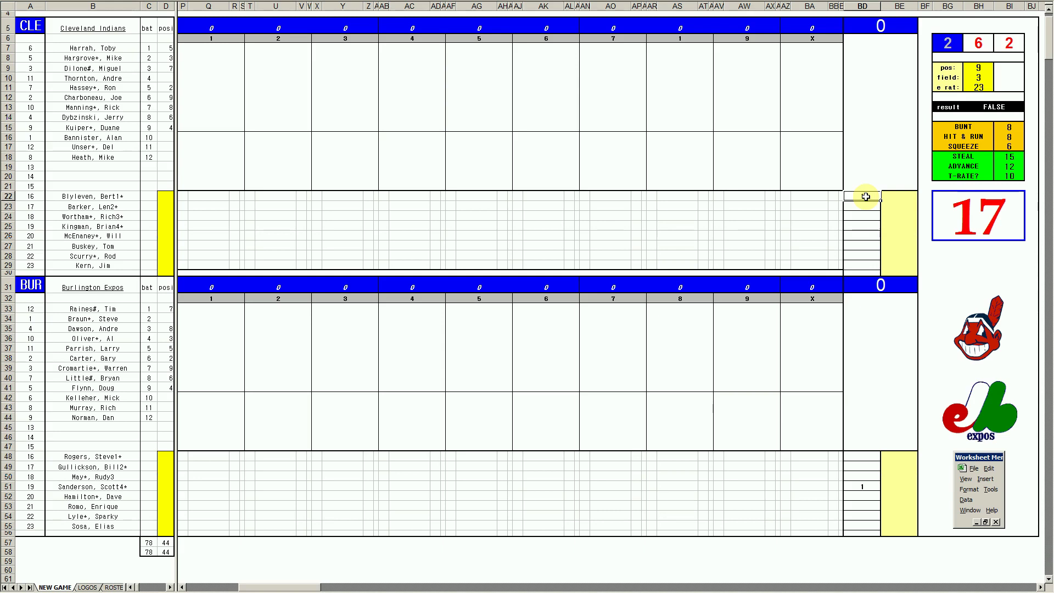
left_click(211, 50)
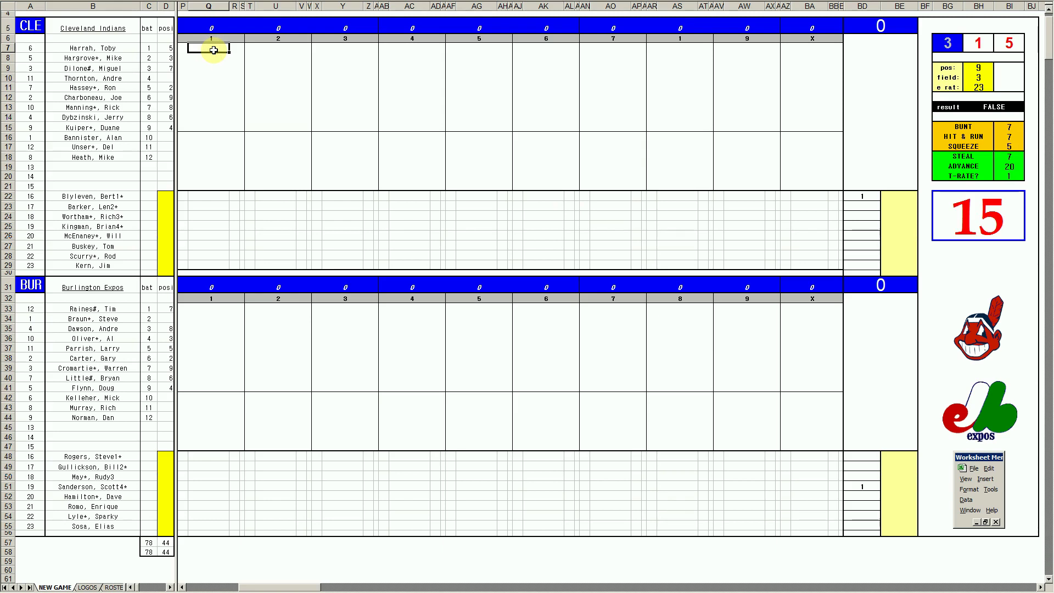
Enter first-inning plays 8, 1, 8 and 9 for Harrah, Hargrove, Dilone and Thornton
type("8")
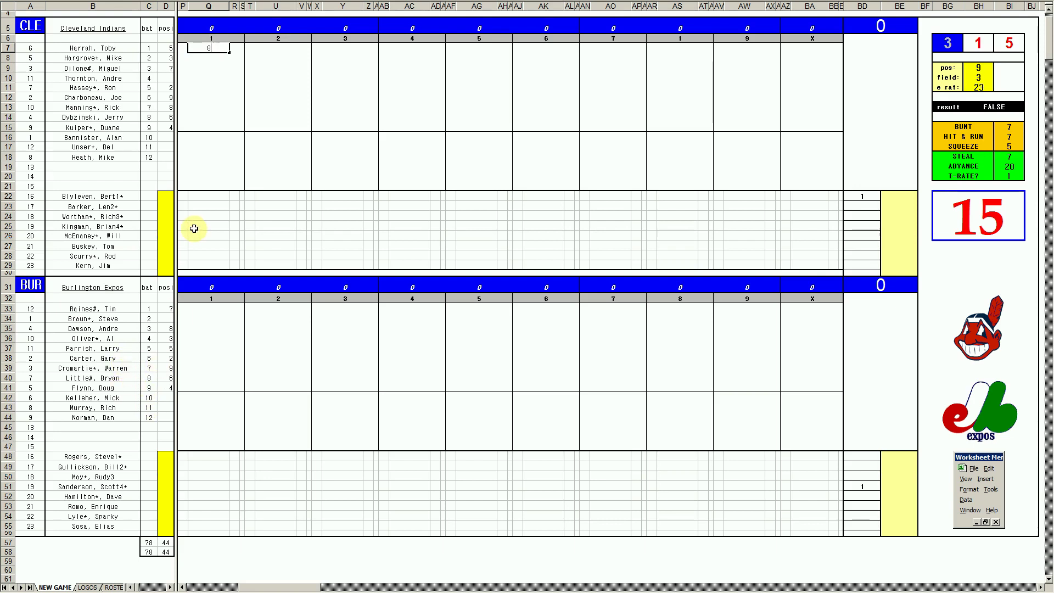
type("8")
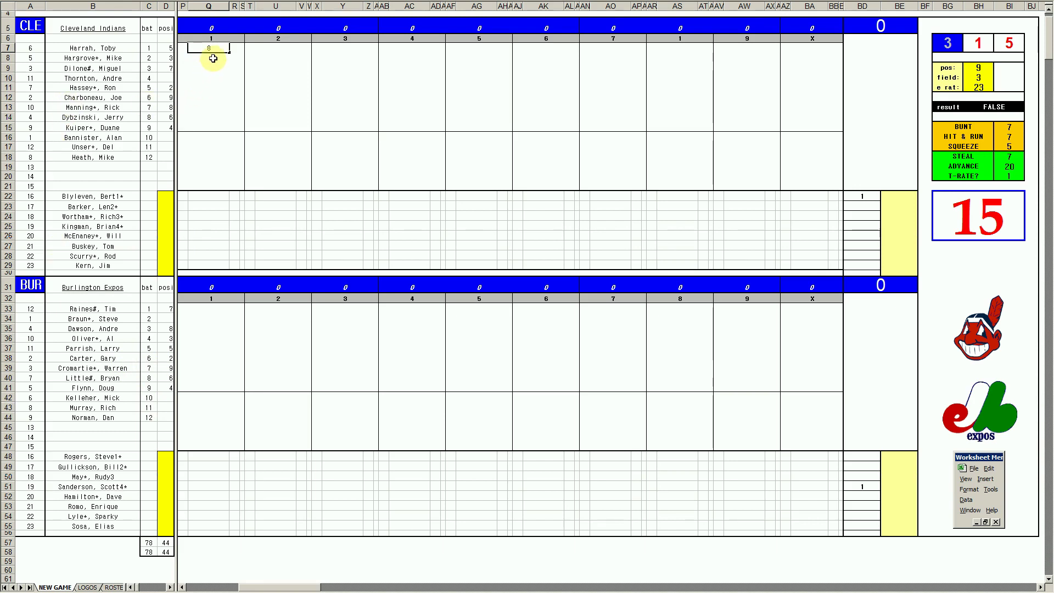
key("Return")
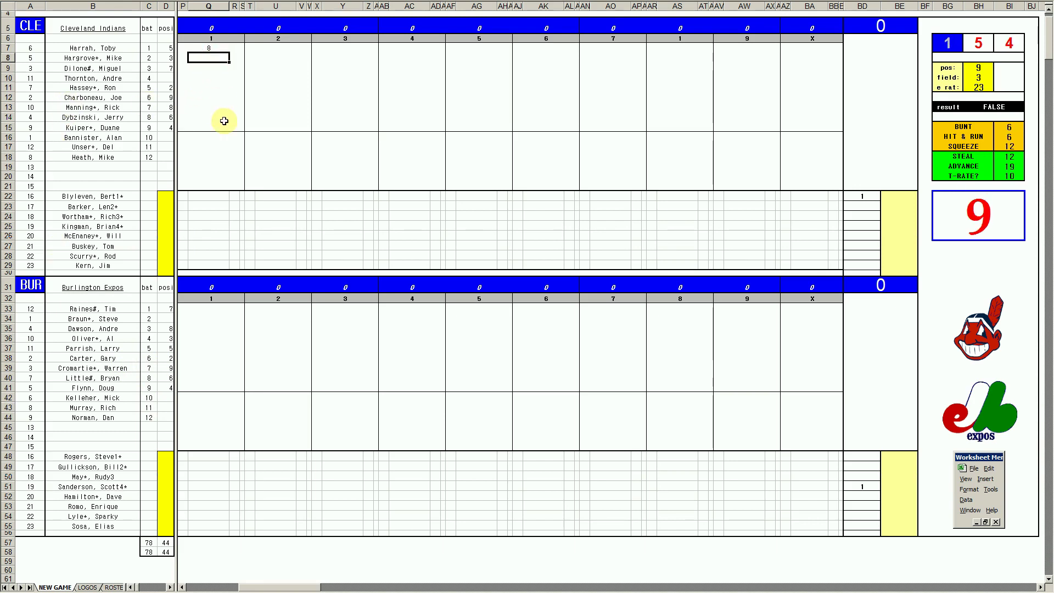
type("1")
key("Return")
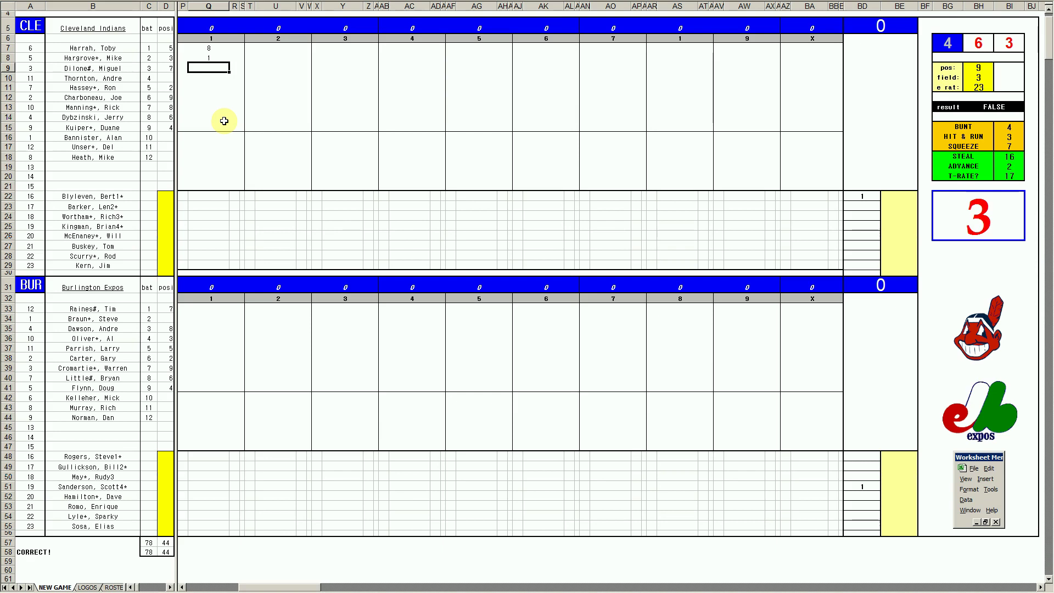
type("98")
key("BackSpace")
key("BackSpace")
type("8")
key("Return")
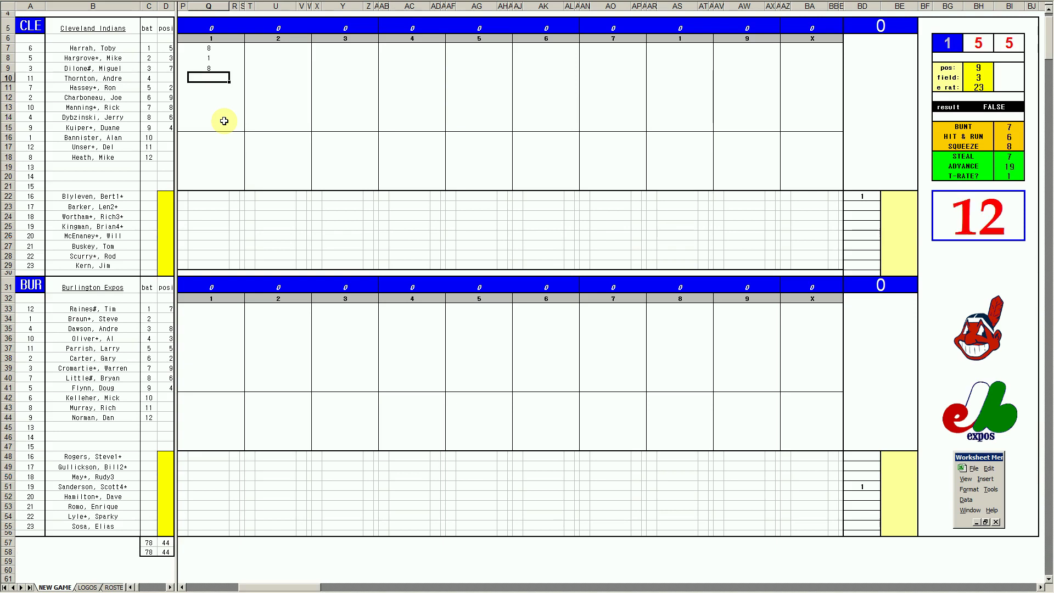
type("9")
key("Return")
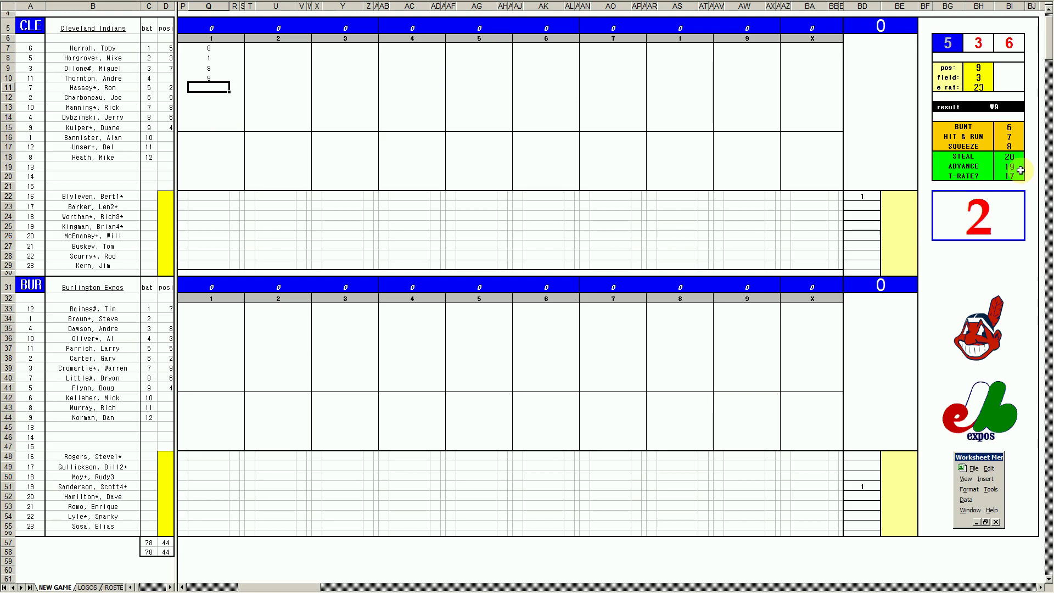
Change Thornton's entry to ₩882, then log 8 and k for the next two batters
key("Up")
key("F2")
type("882")
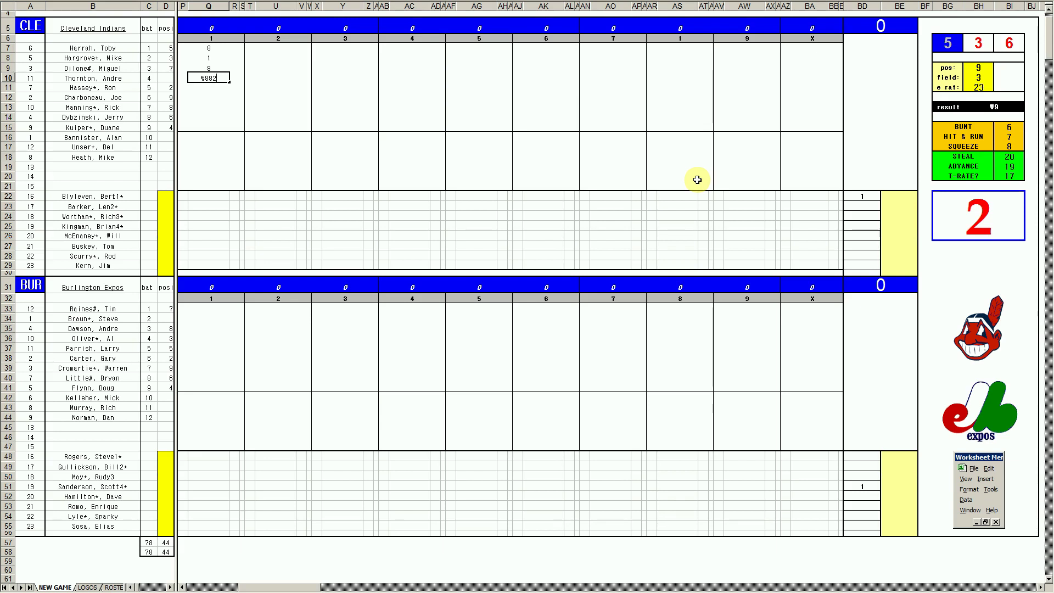
key("Return")
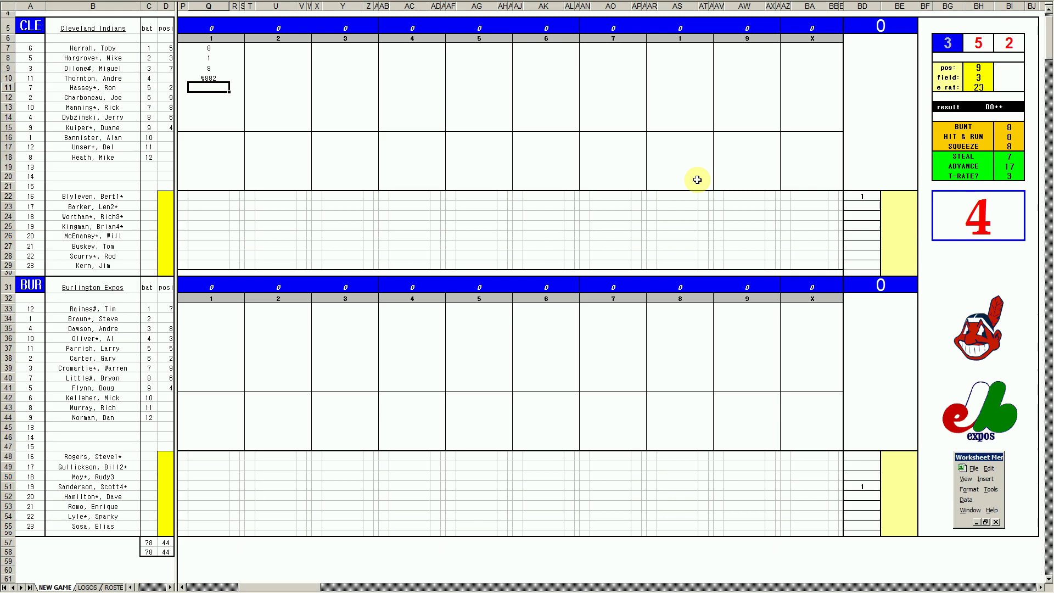
type("8")
key("Return")
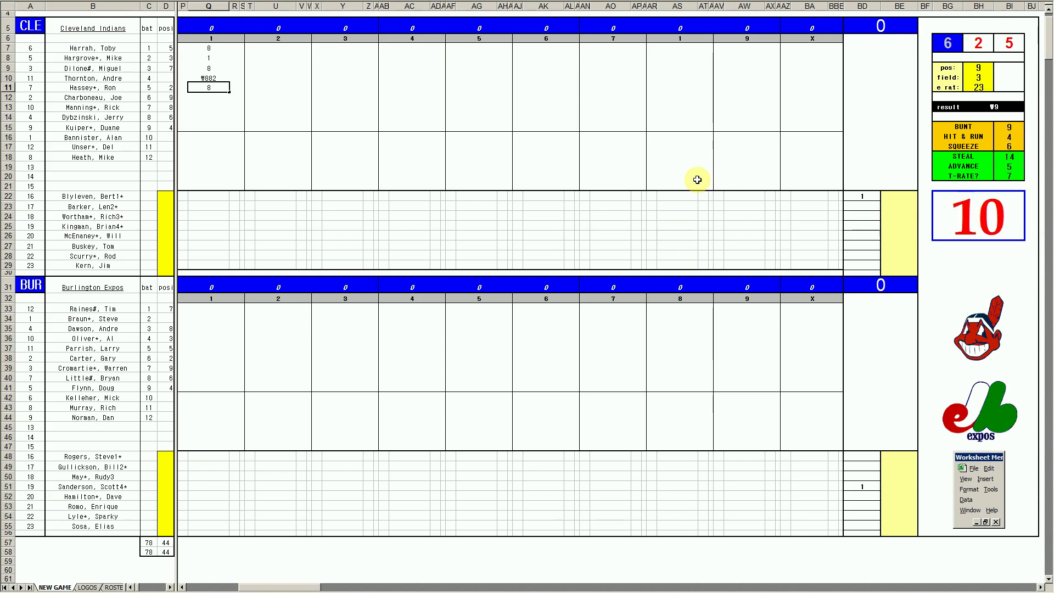
type("k")
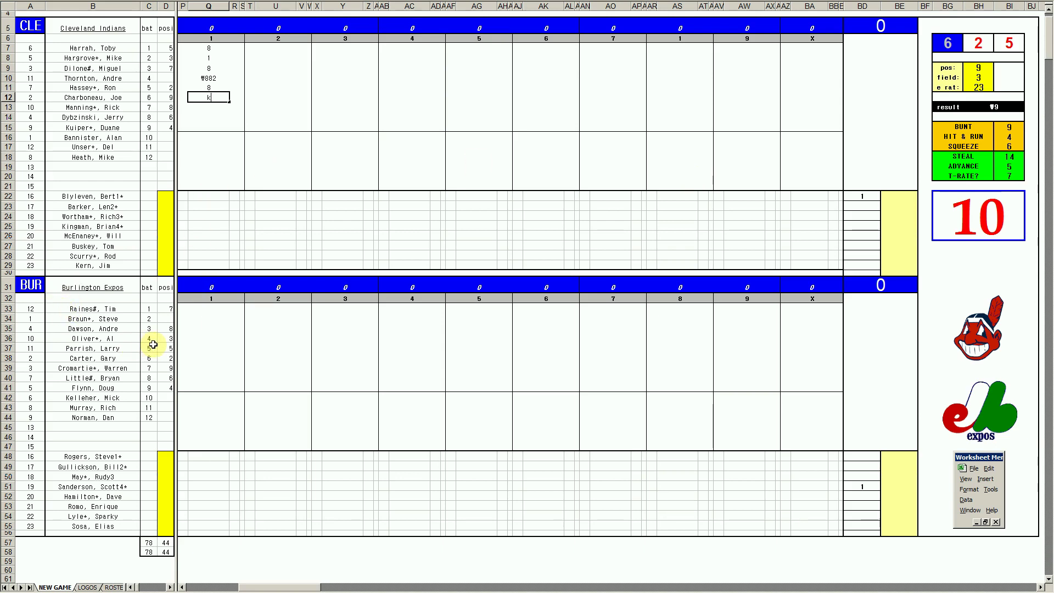
Enter ₩8, ₩63 and ₩63 in Q33–Q35 for Burlington's first three batters
left_click(207, 311)
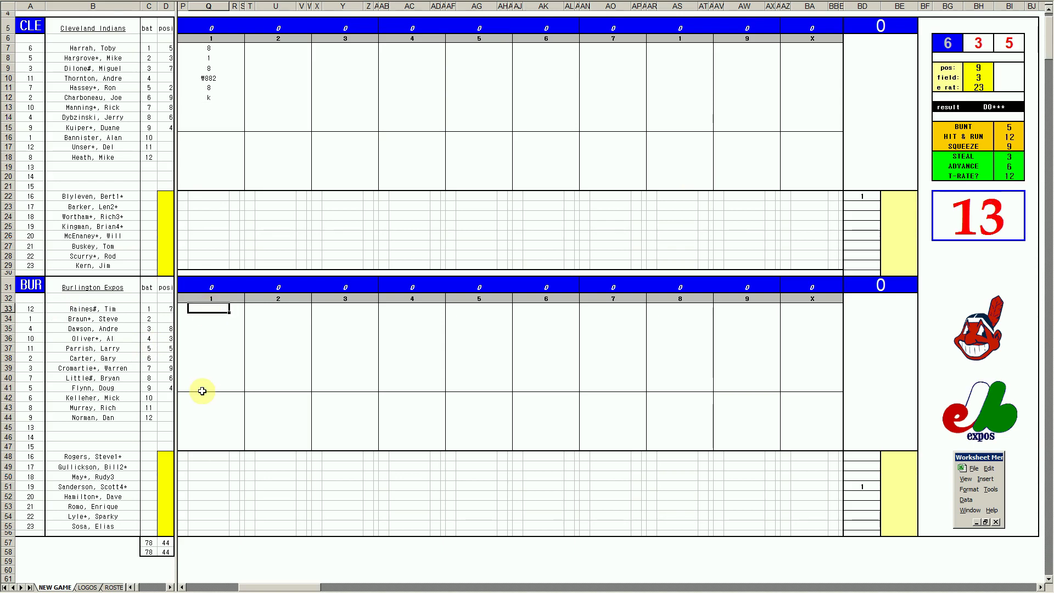
type("W8")
key("Return")
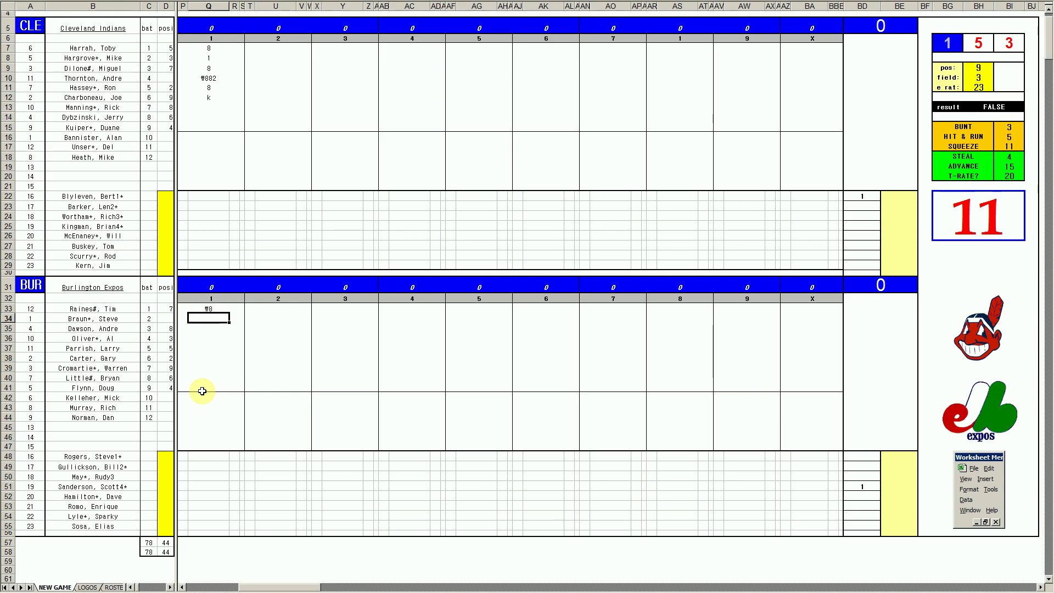
type("W63")
key("Return")
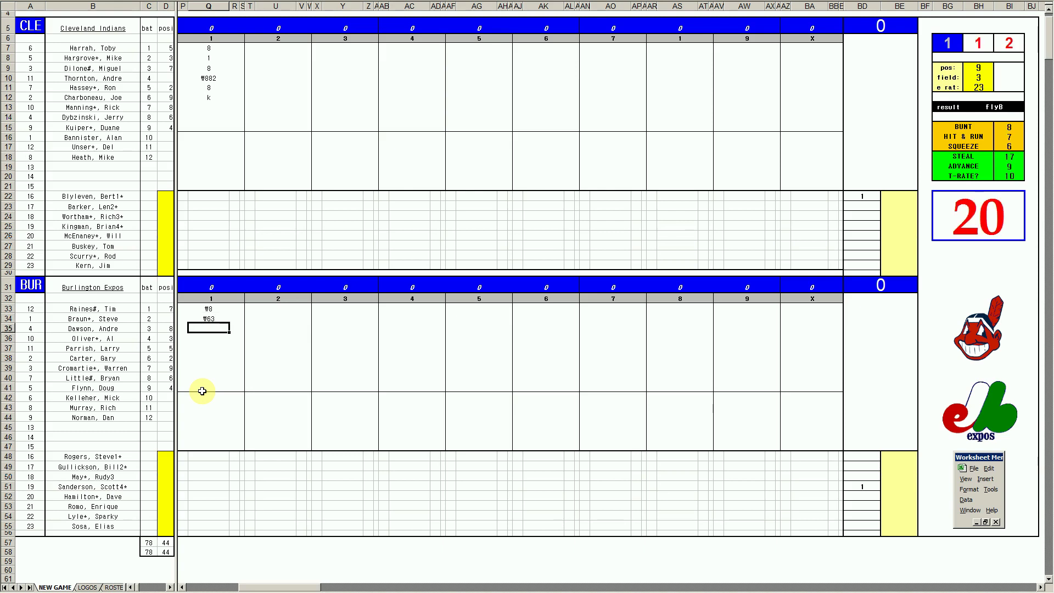
type("W63")
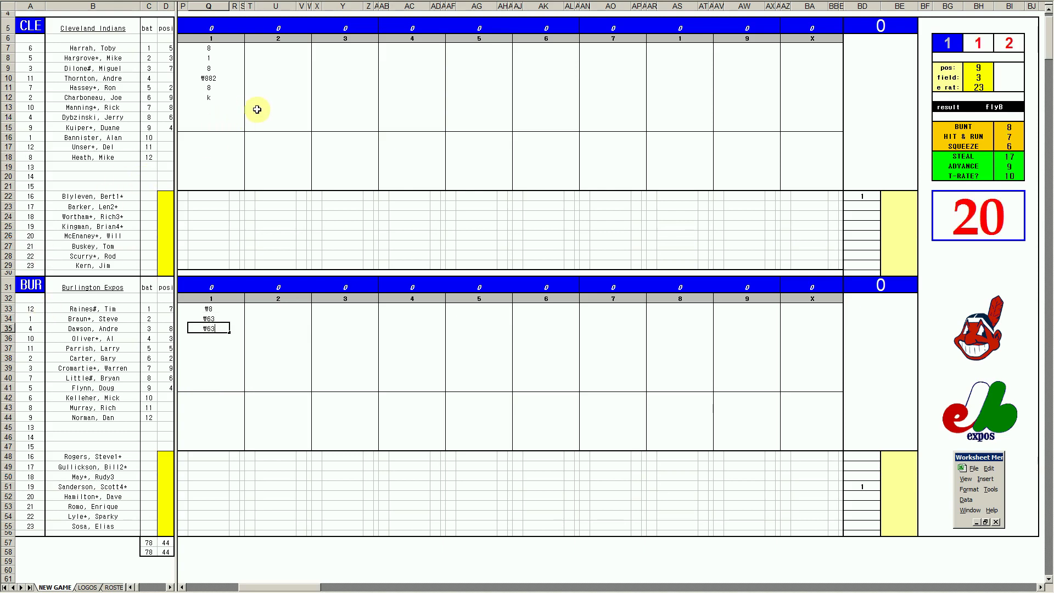
left_click(273, 104)
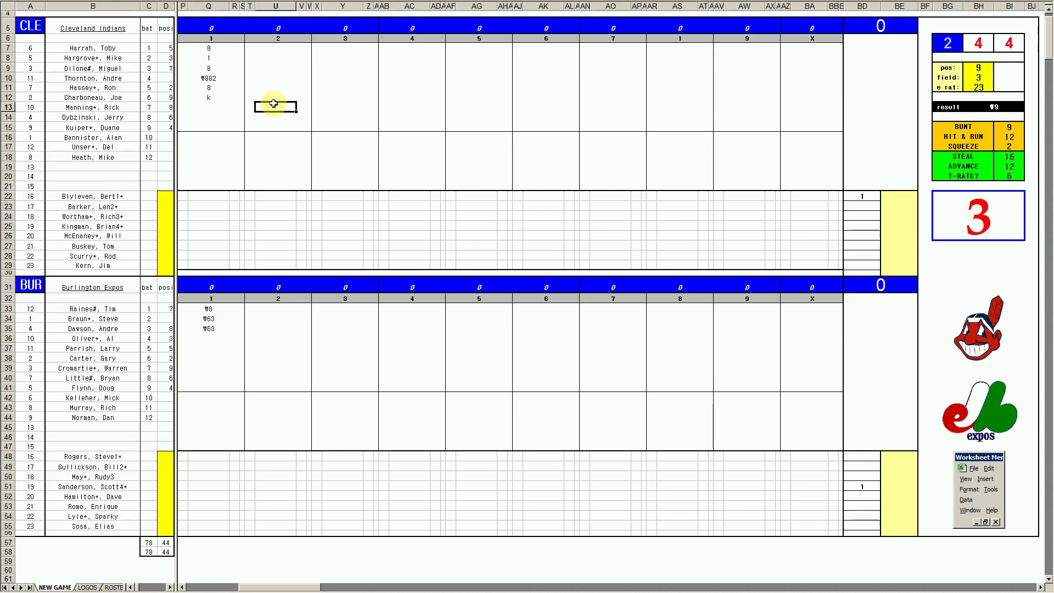
Log ₩53, ₩8 and ₩63 in U13–U15, setting the play panel's pos to 6 and field to 4
type("W53")
key("Return")
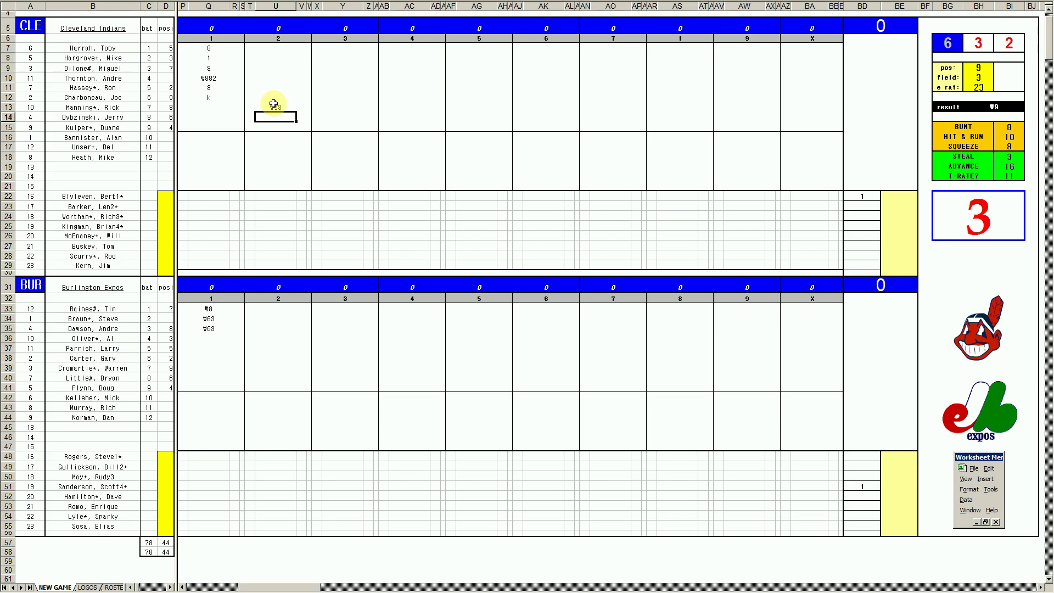
type("W8")
key("Return")
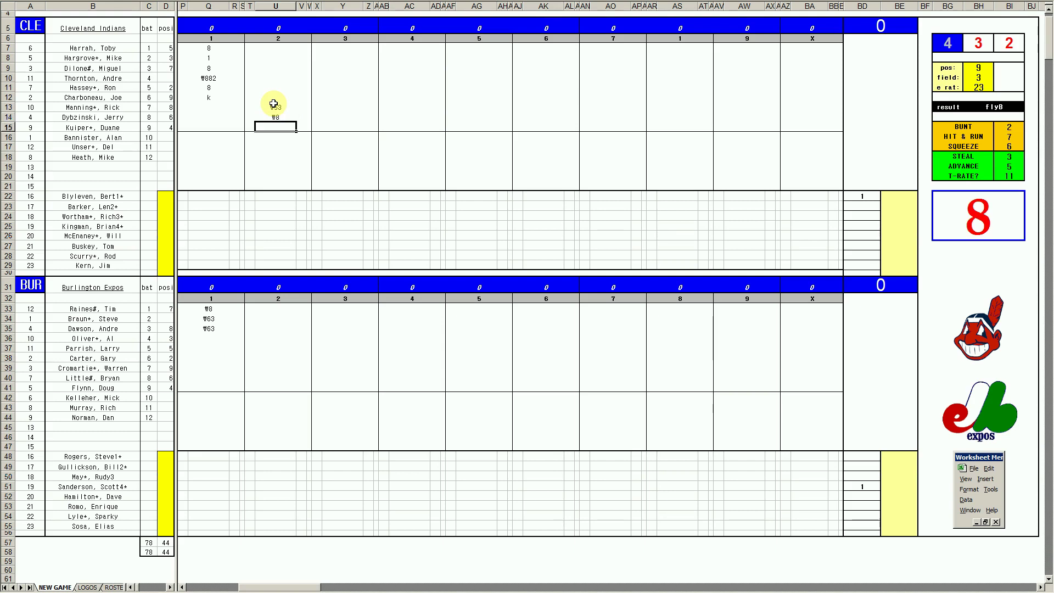
type("6")
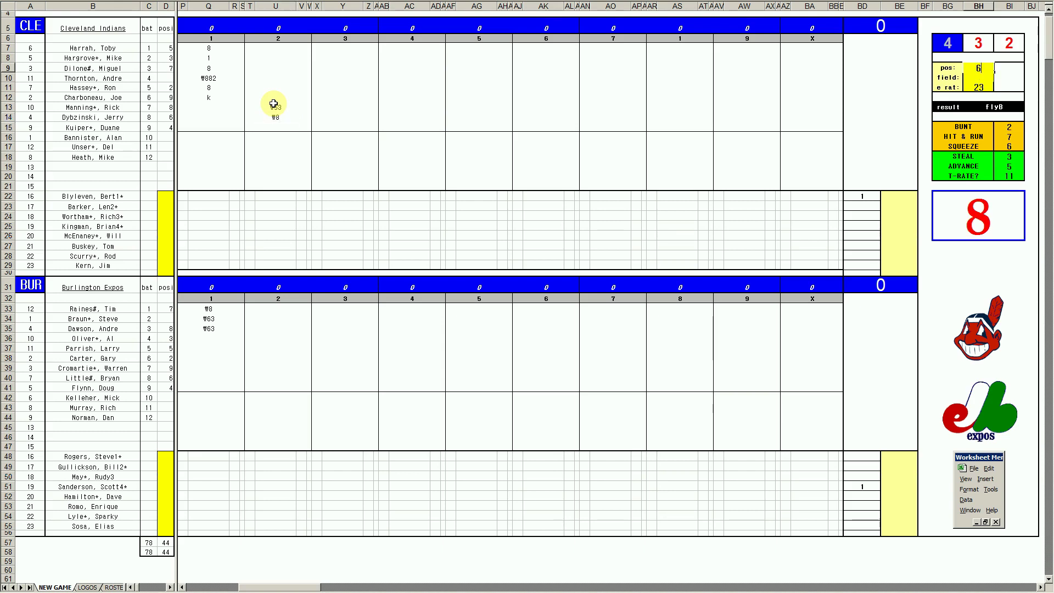
key("Return")
type("4")
key("Return")
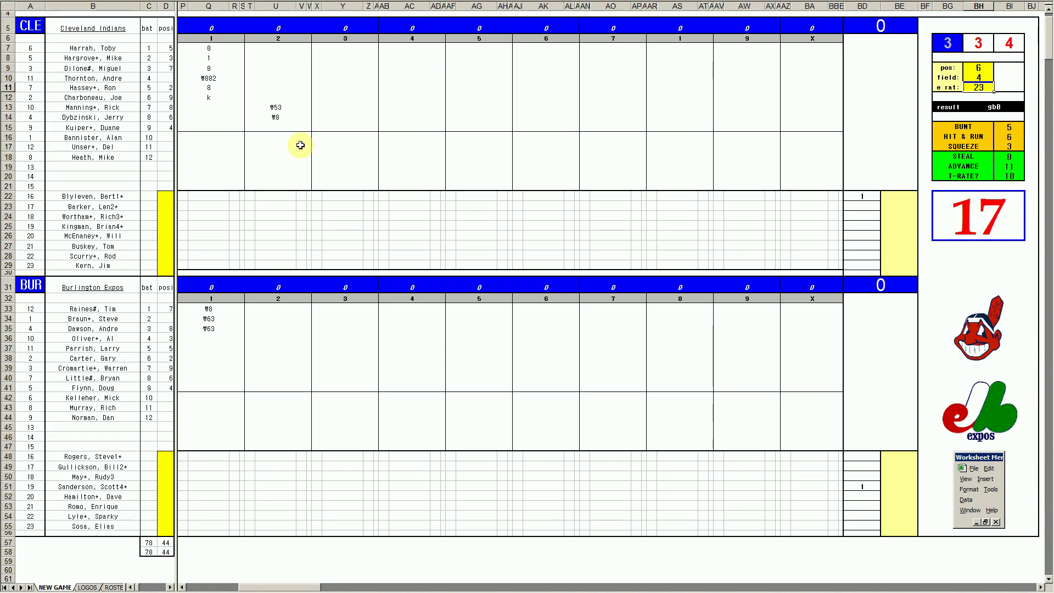
left_click(283, 127)
type("\\63")
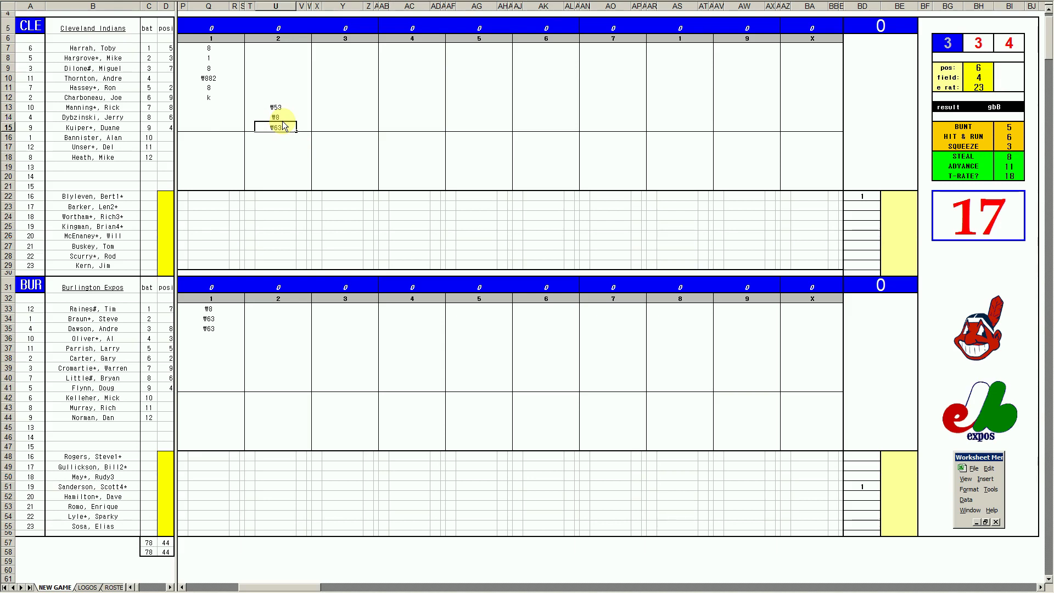
Enter ₩8, ₩7 and 4 from U36 for Burlington's second-inning batters, scoring their first run
left_click(269, 338)
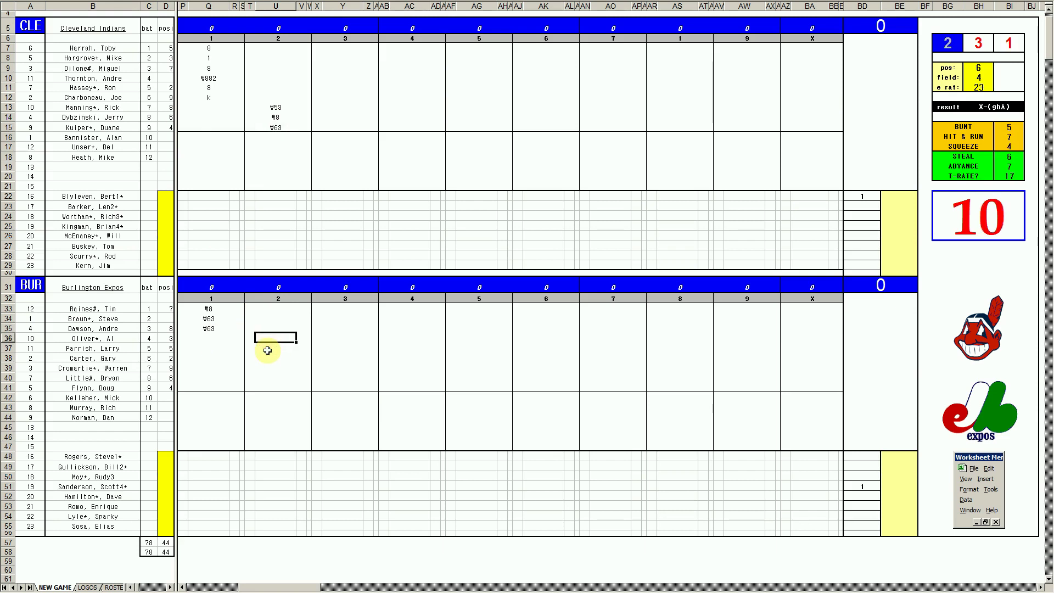
type("₩8")
key("Return")
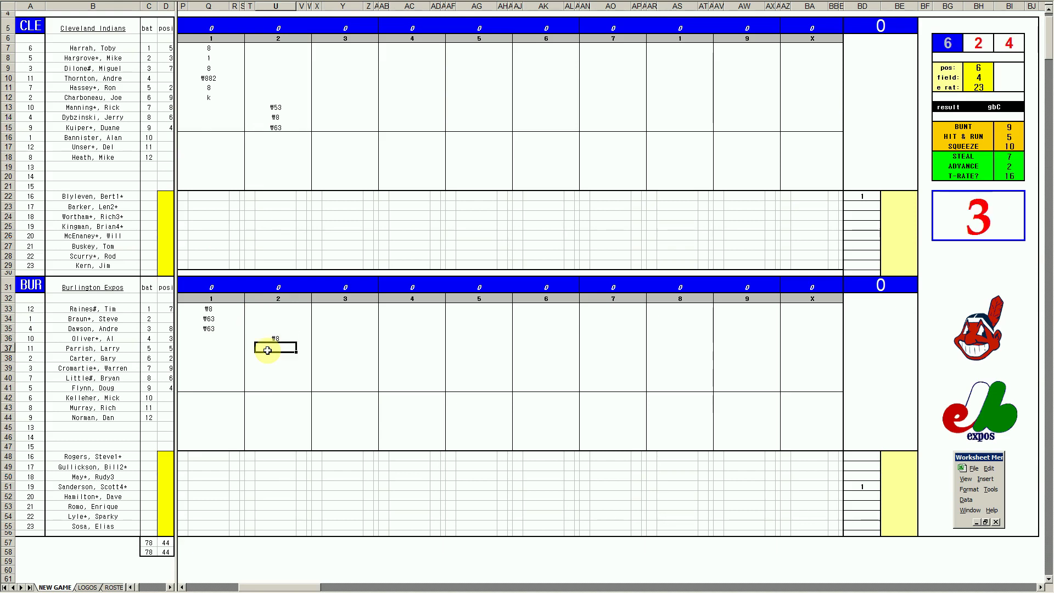
type("₩7")
key("Return")
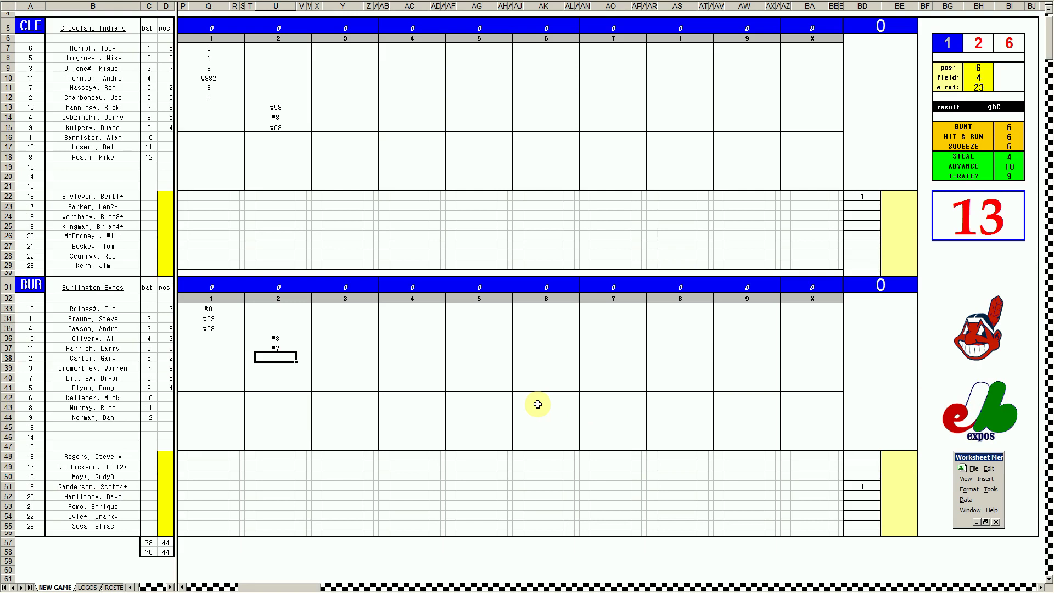
type("4")
key("Return")
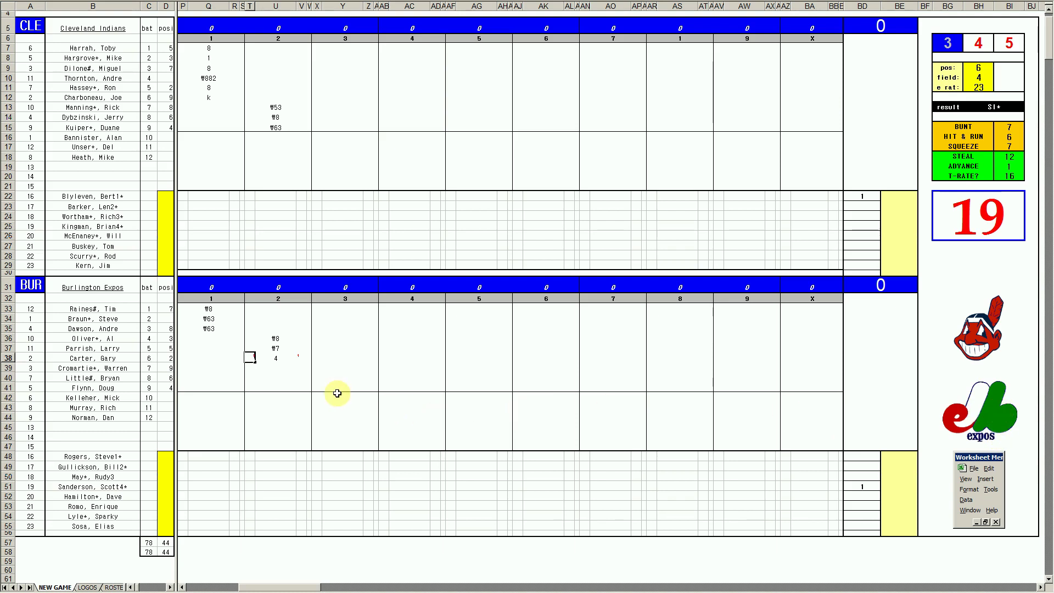
left_click(273, 368)
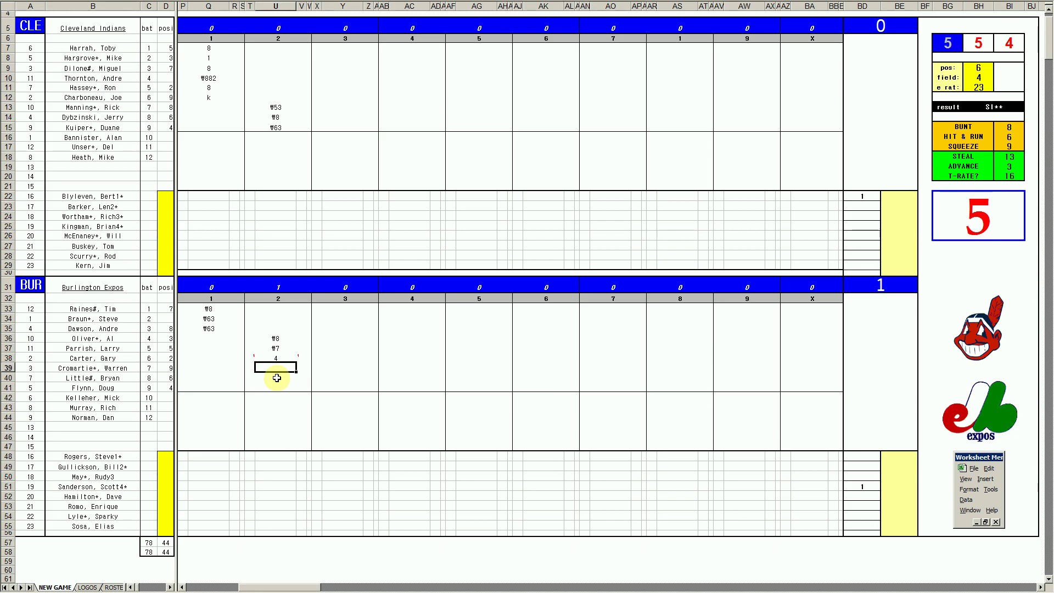
End Burlington's second inning with a k and enter 1 in Y7 for Cleveland's third
type("k")
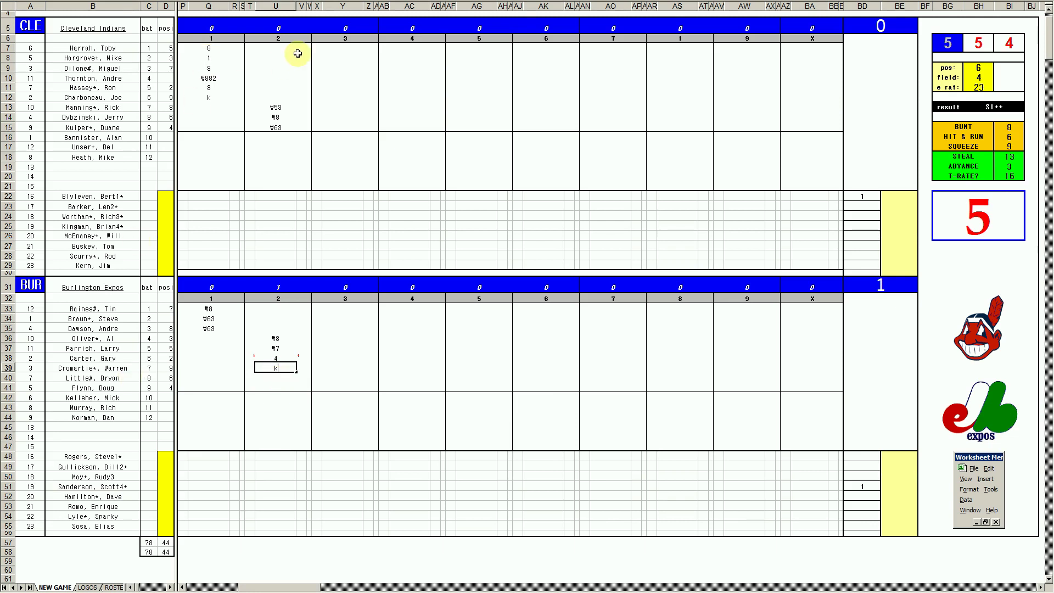
left_click(344, 47)
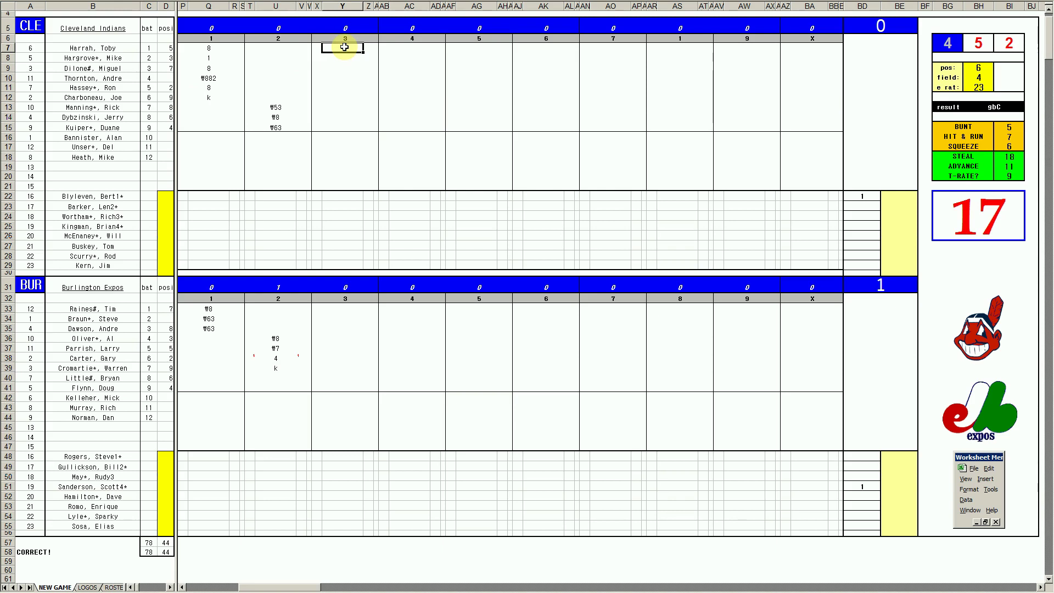
type("1")
key("Return")
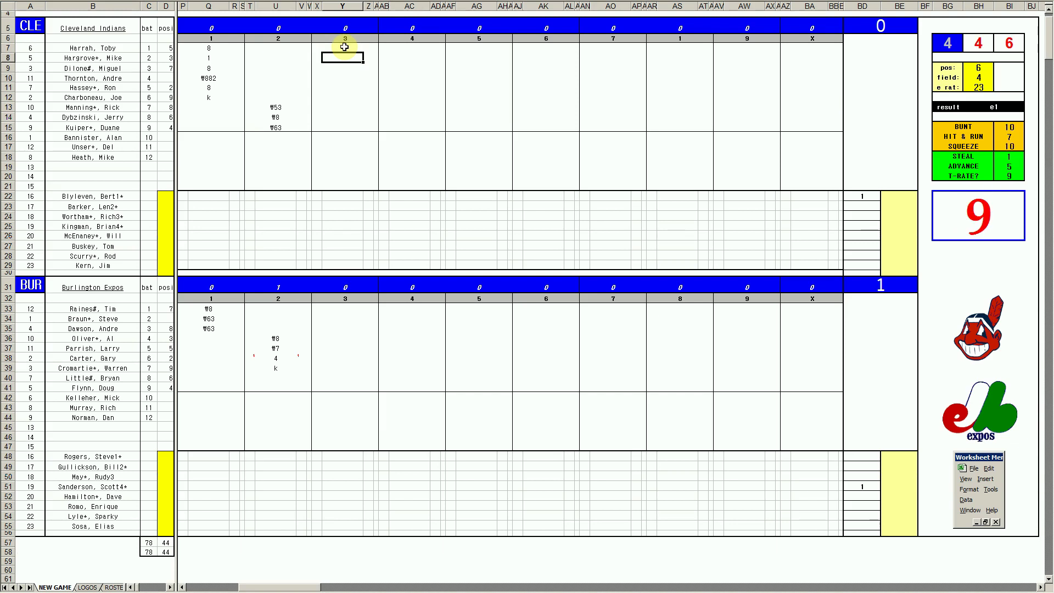
Set the play panel to pos 8, field 1, then enter ₩8, ₩8 and 1 from Y8 down
key("ctrl+r")
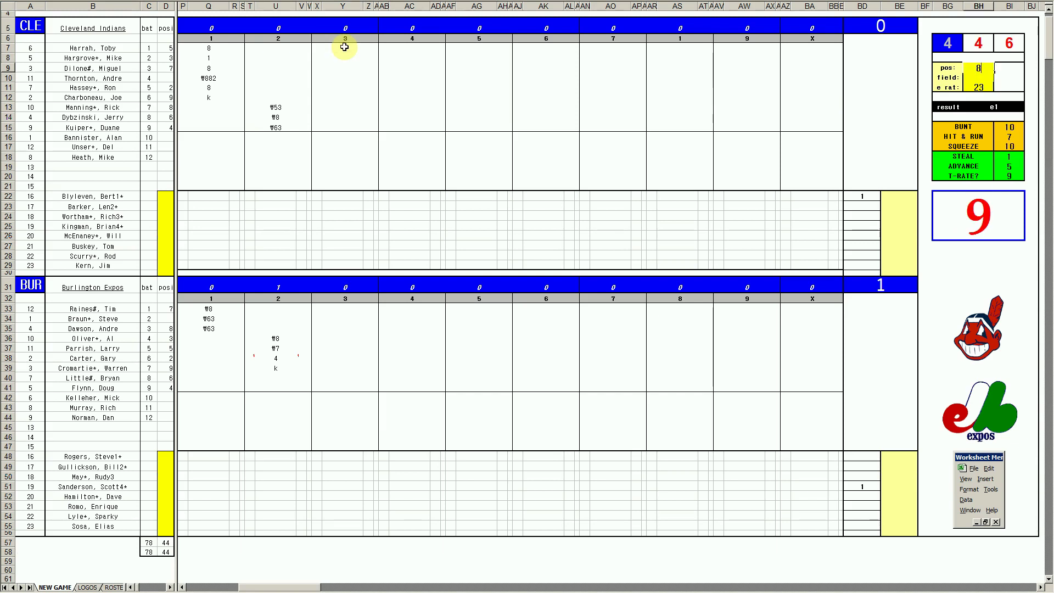
key("ctrl+r")
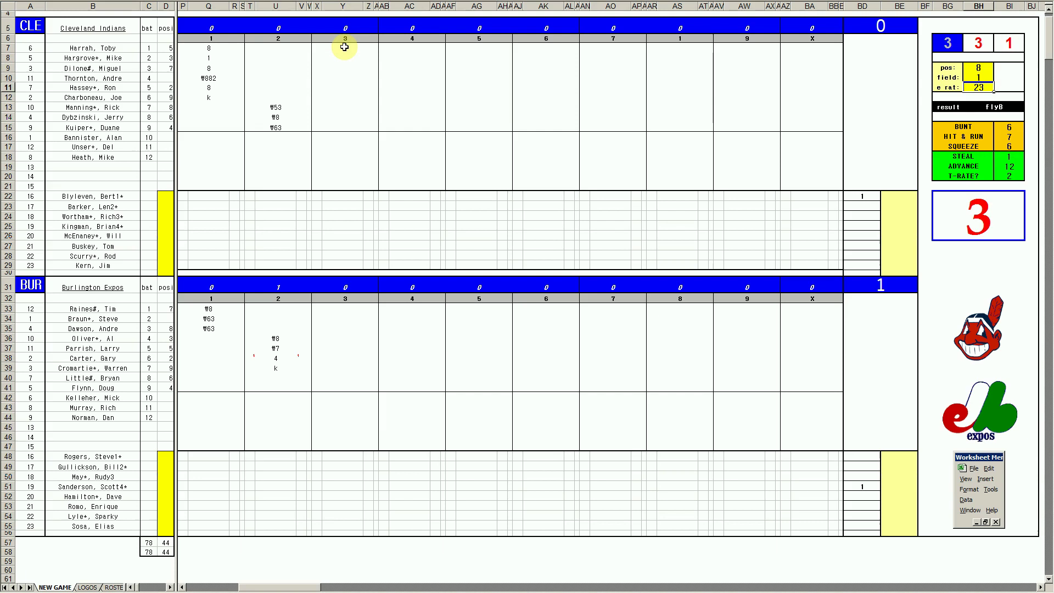
left_click(344, 58)
type("#")
type("8")
key("Return")
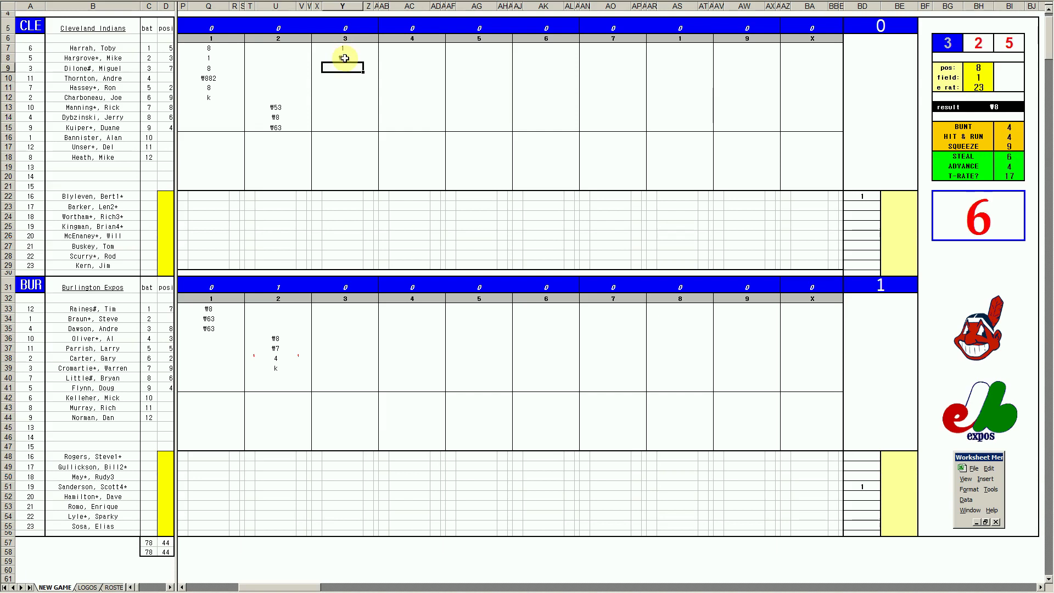
type("₩8")
key("Return")
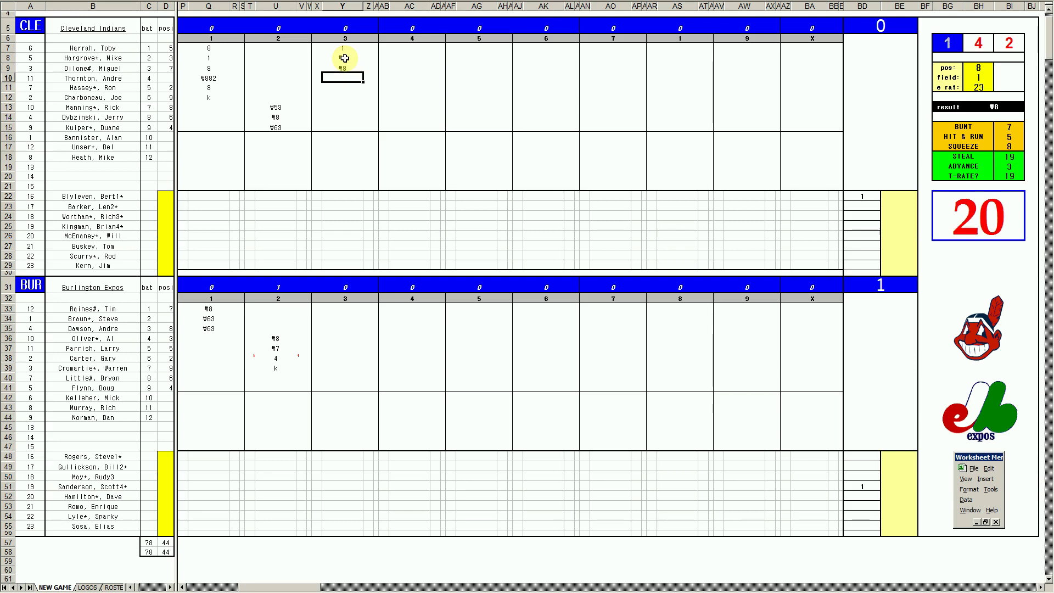
type("1")
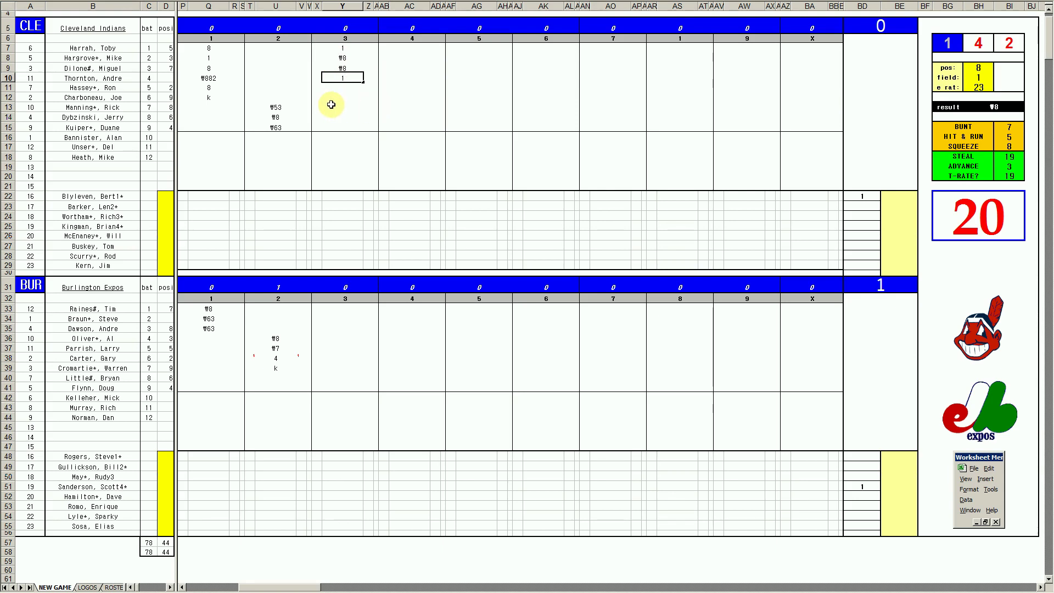
key("Return")
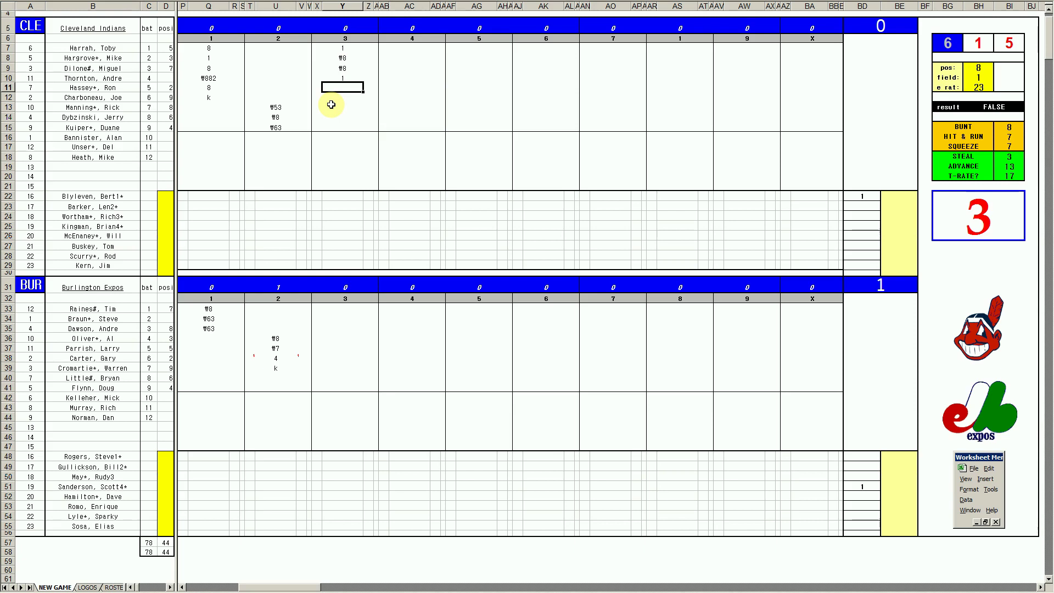
Enter 2 for the next batter, then record a ₩53 out in cell Y12
type("2")
key("Return")
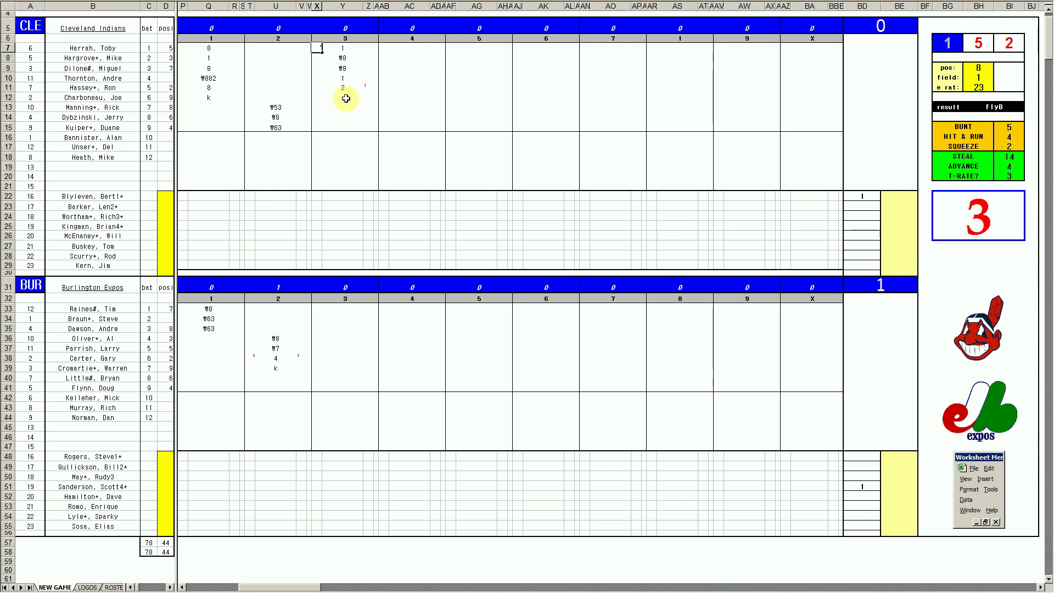
left_click(346, 99)
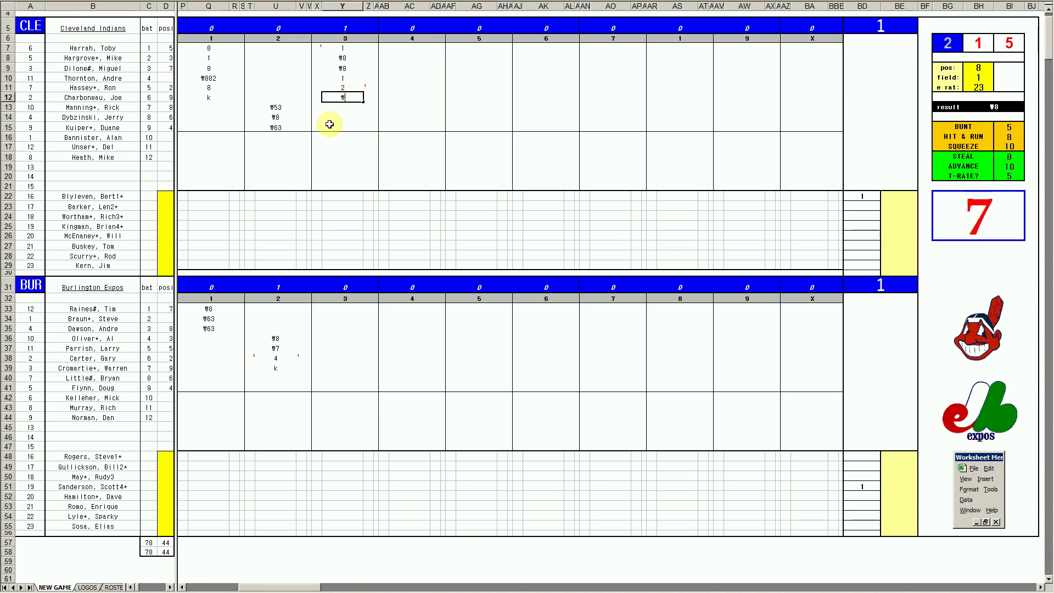
type("₩53")
Set fielding position 7 and record ₩7 in Y40 and ₩43 in Y41
left_click(333, 381)
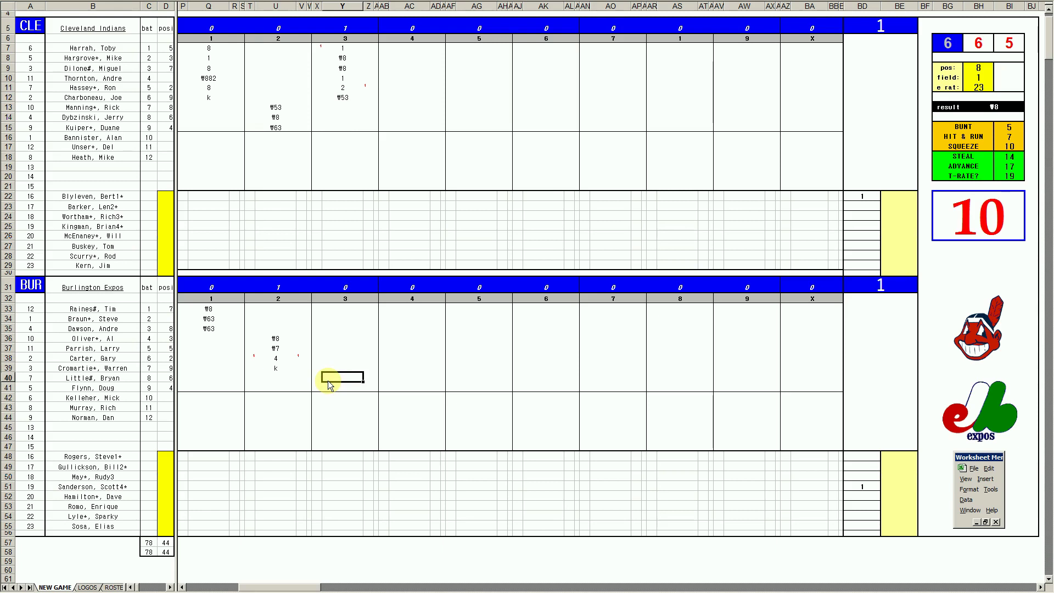
type("7")
key("Return")
key("Return")
key("Return")
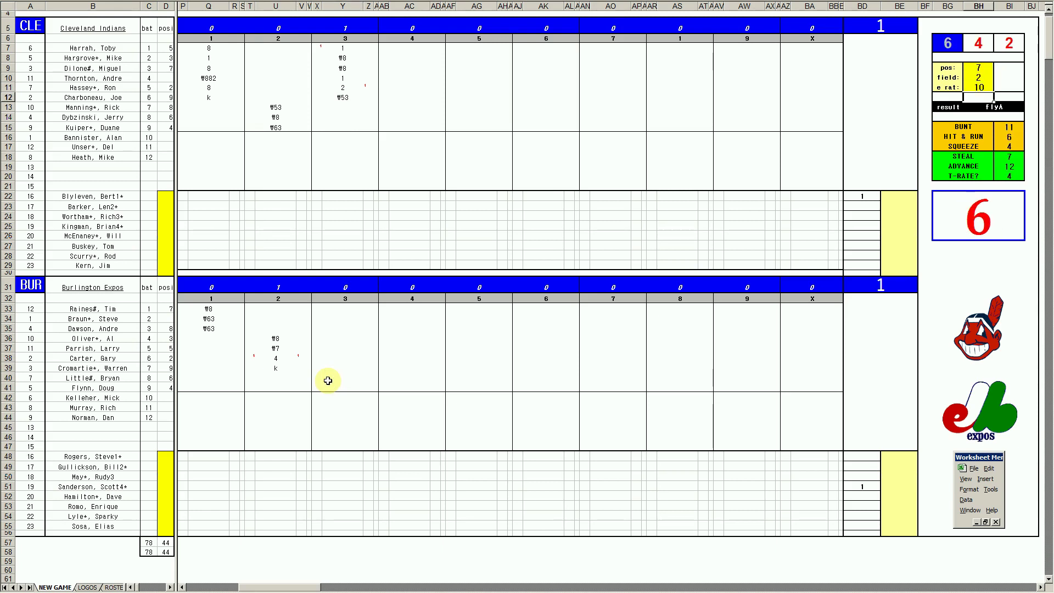
left_click(341, 378)
type("\\7")
key("Return")
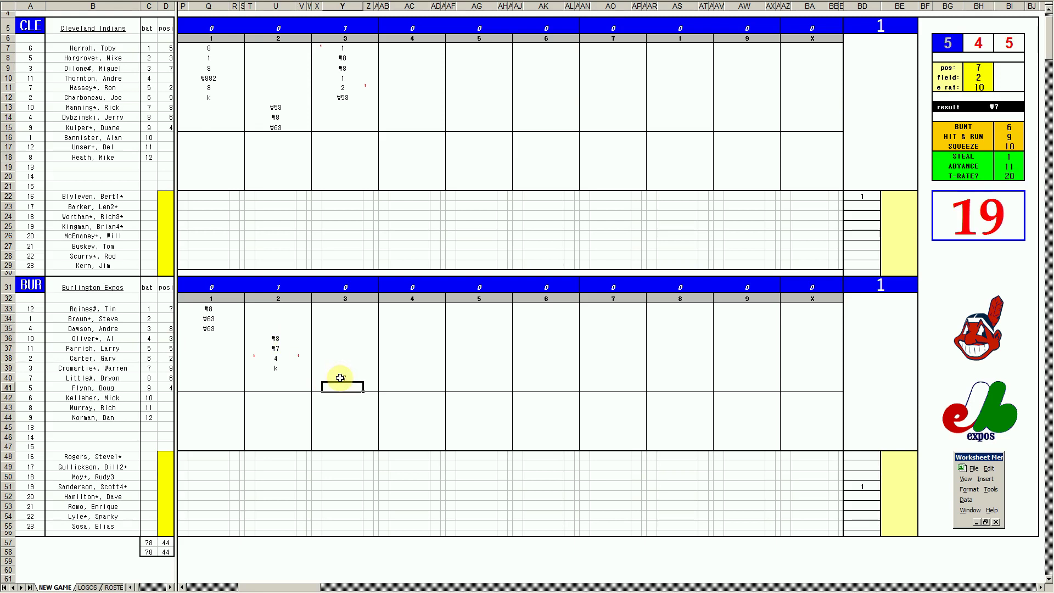
type("\\43")
key("Return")
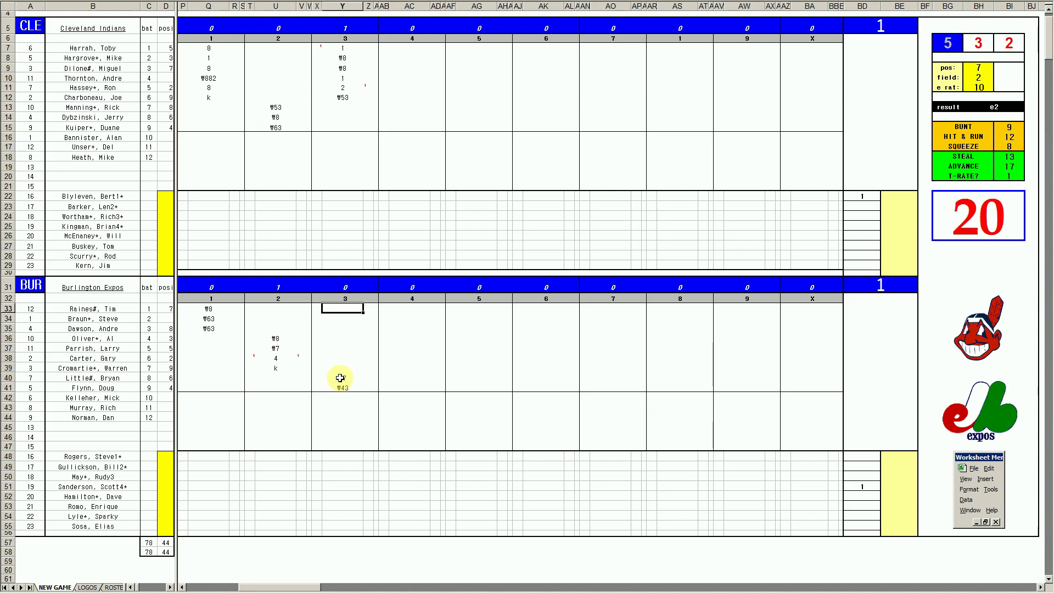
Continue Burlington's third inning with 8 in Y33 and ₩43 in Y34
type("8")
key("Return")
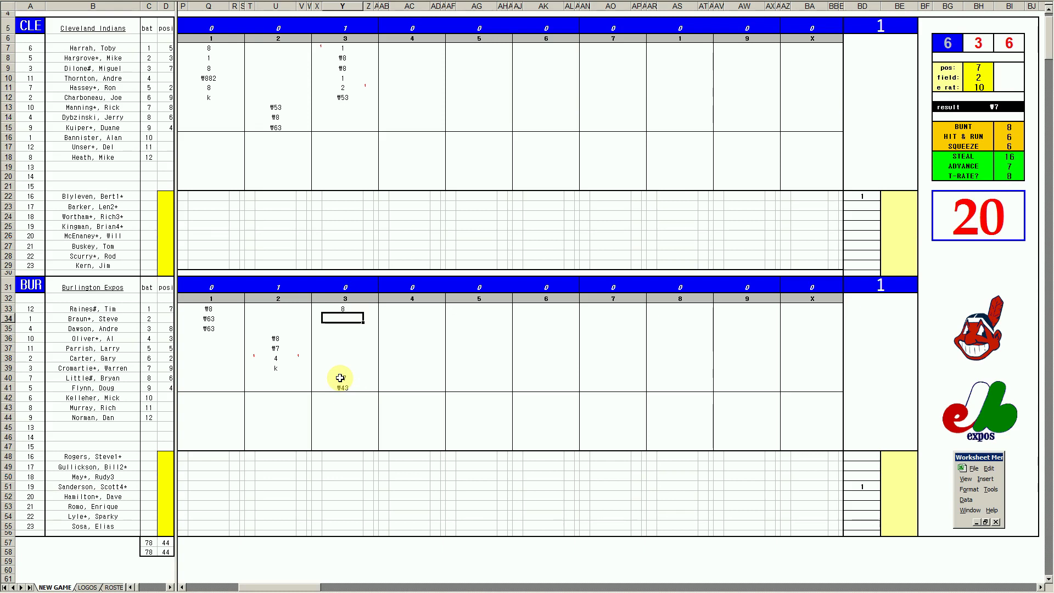
key("Up")
key("Right")
key("Right")
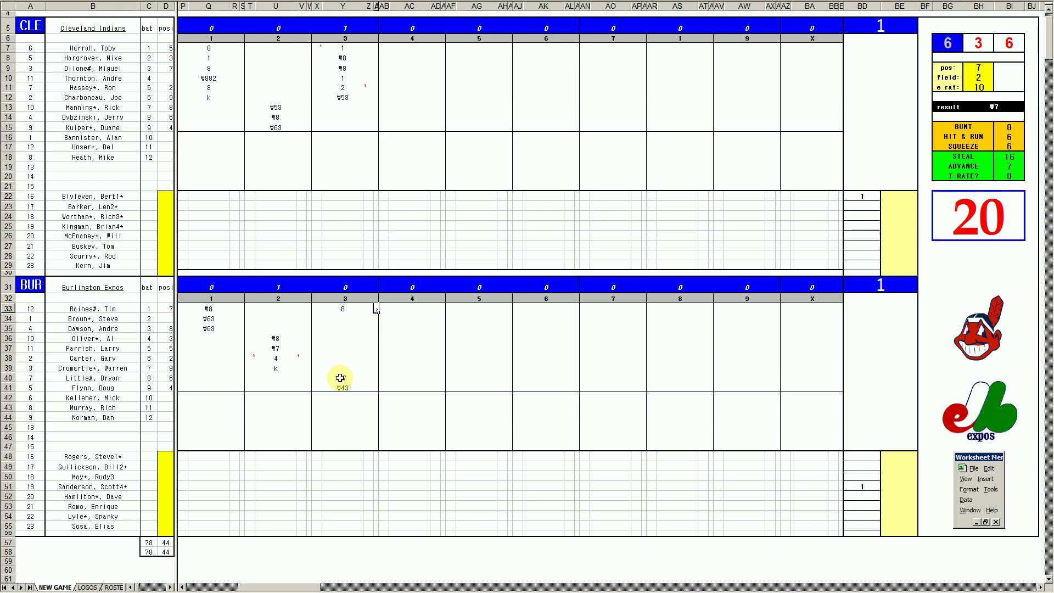
left_click(347, 317)
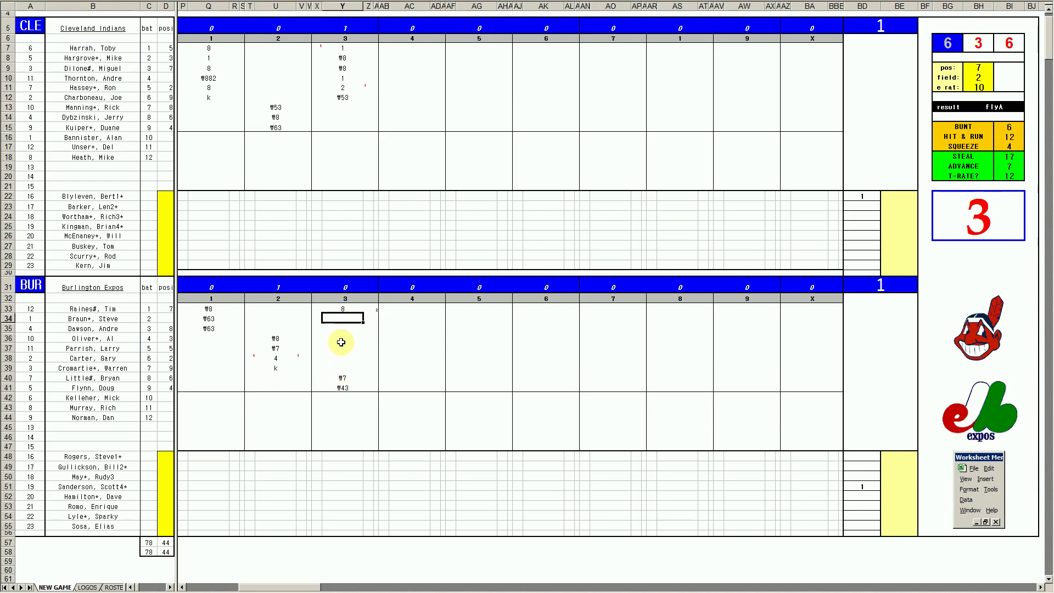
type("#43")
key("Return")
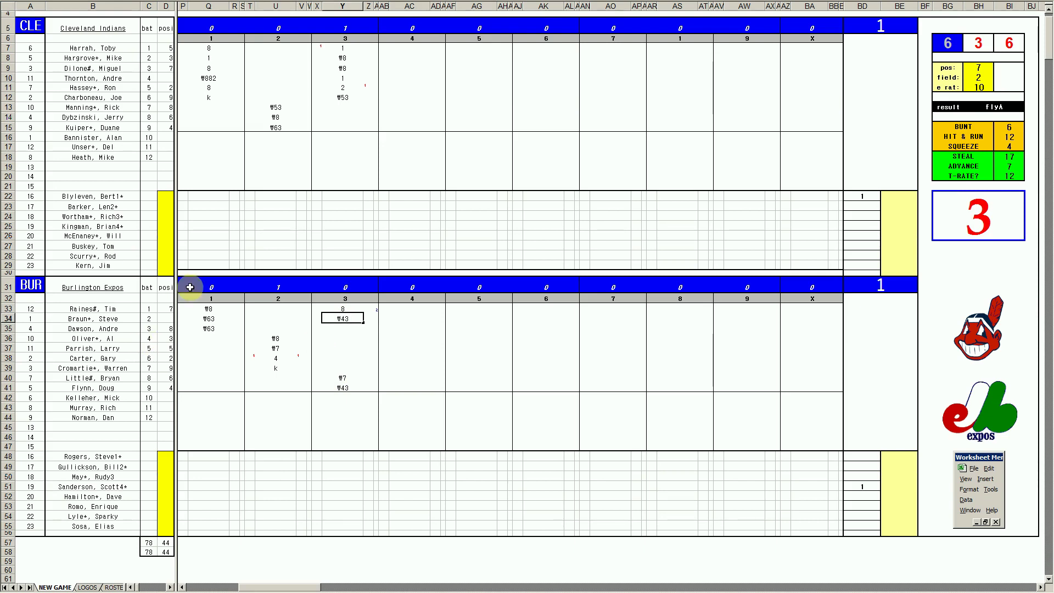
left_click(418, 108)
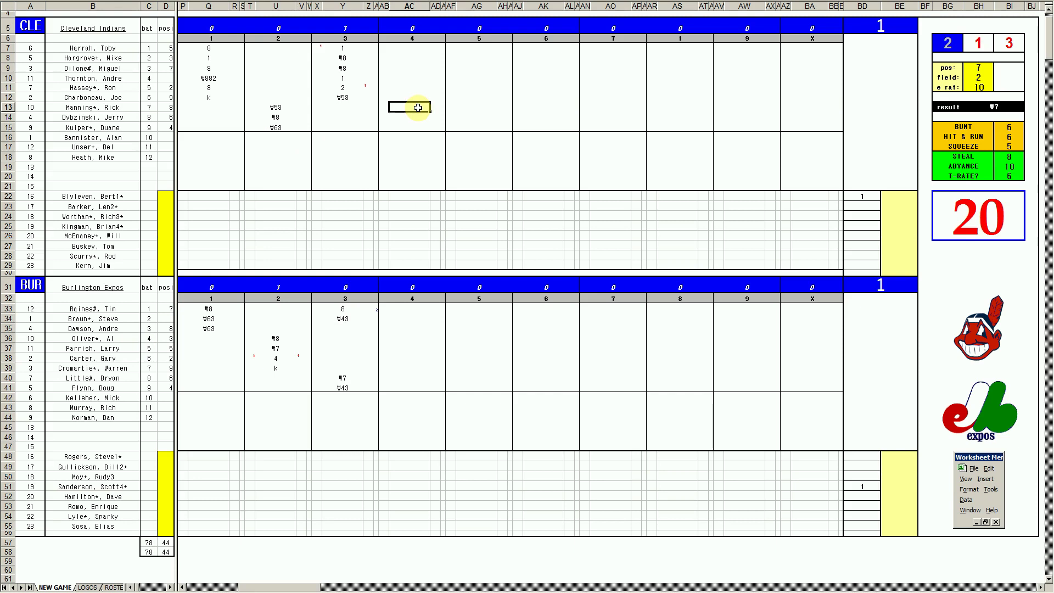
Log Cleveland's fourth inning as ₩43, ₩4 and ₩5 in AC13:AC15
type("#43")
key("Return")
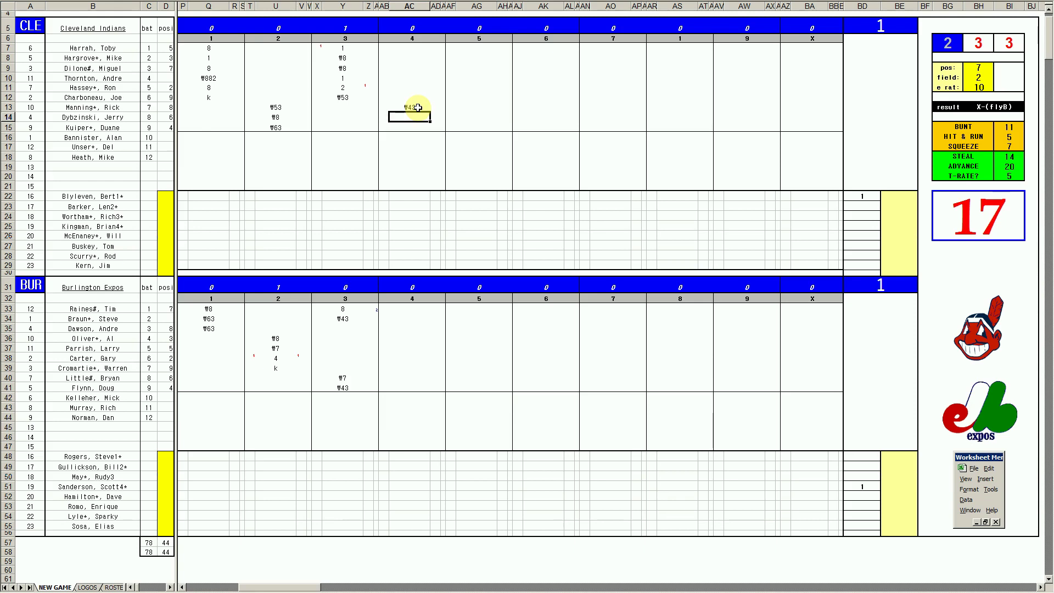
type("#4")
key("Return")
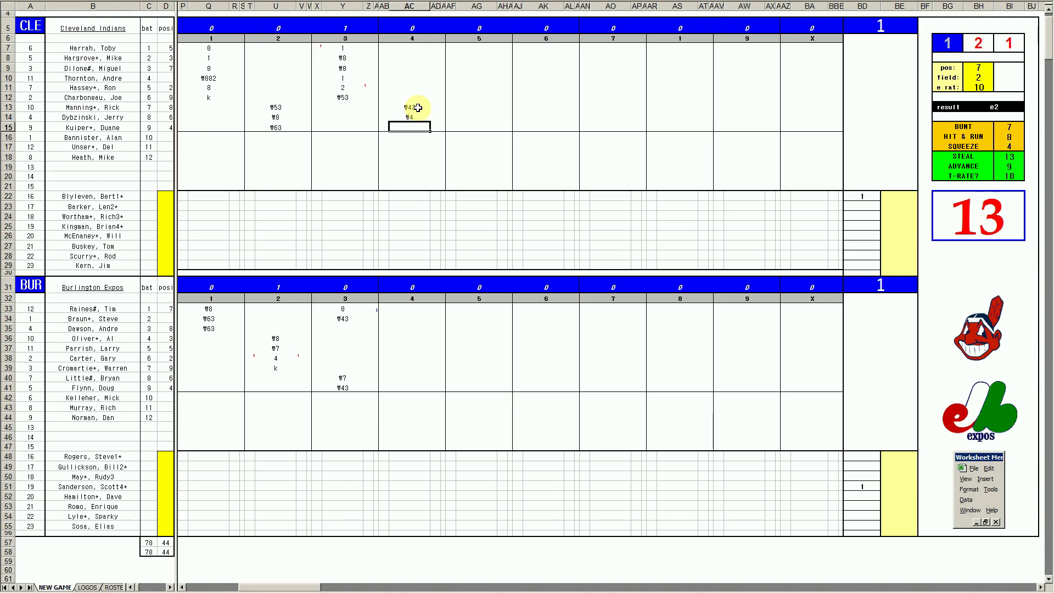
type("\\5")
left_click(414, 327)
Set the dice panel's pos to 6 and enter an e6 error in AC35
left_click(414, 326)
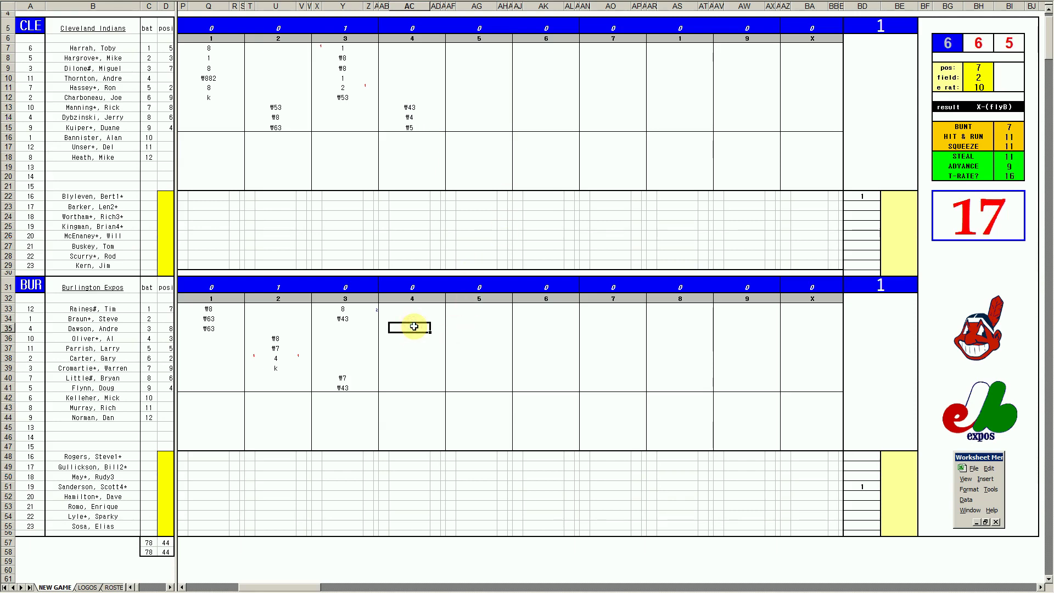
left_click(414, 327)
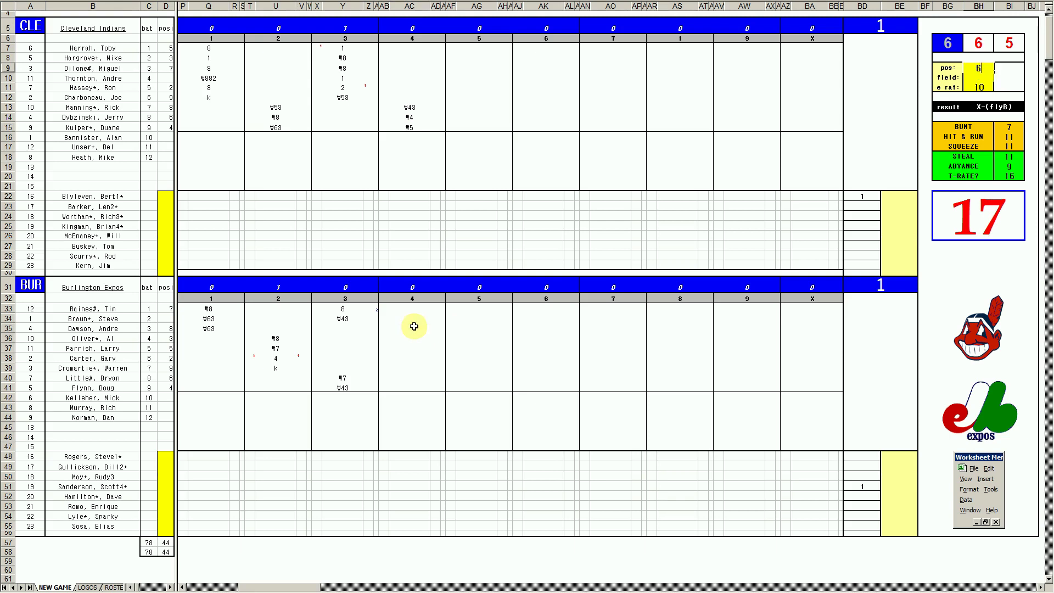
key("Return")
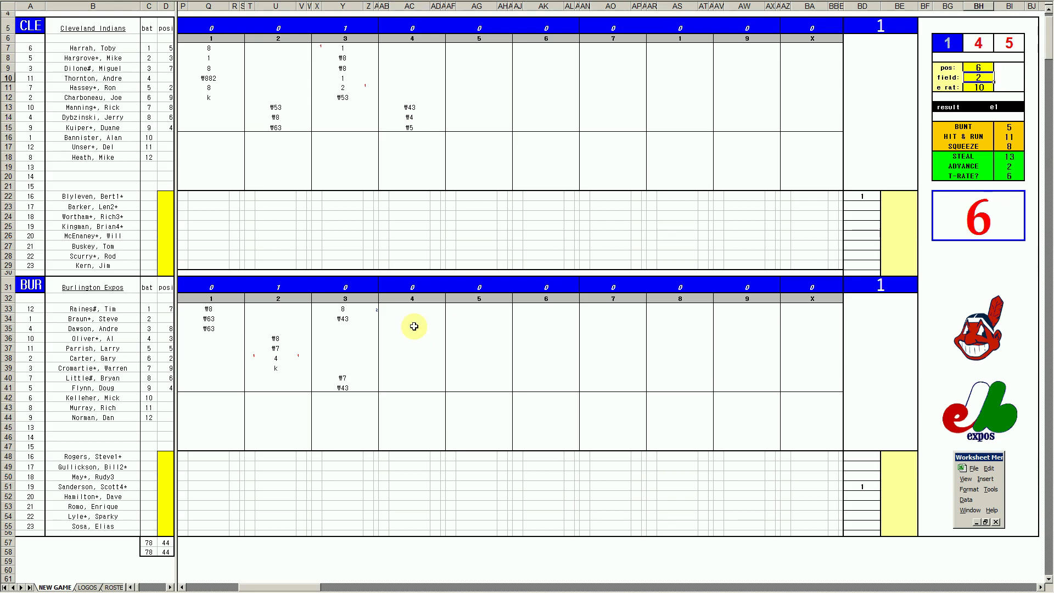
left_click(409, 328)
type("e")
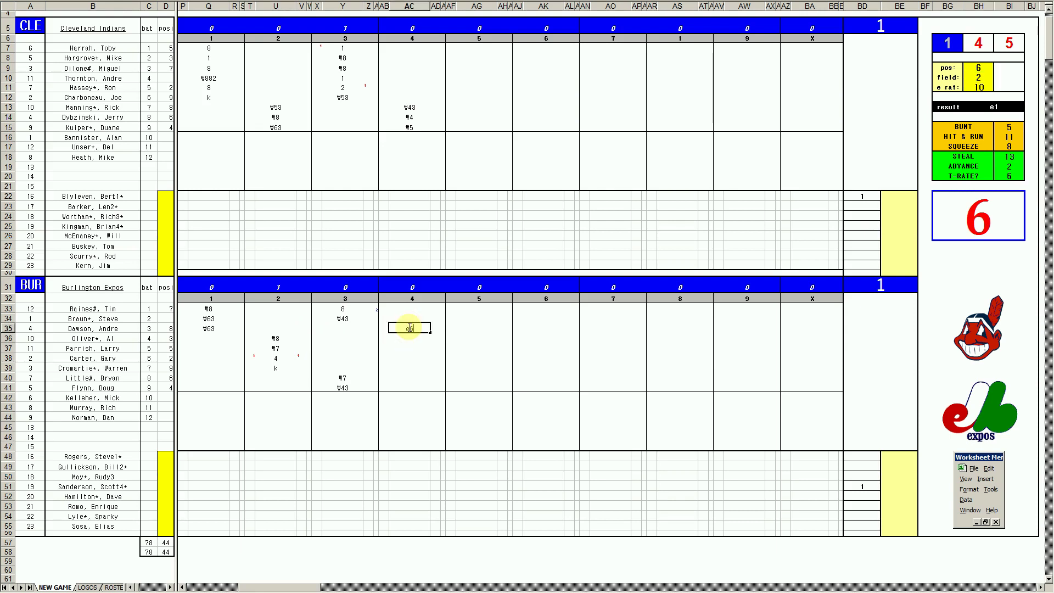
type("6")
key("Return")
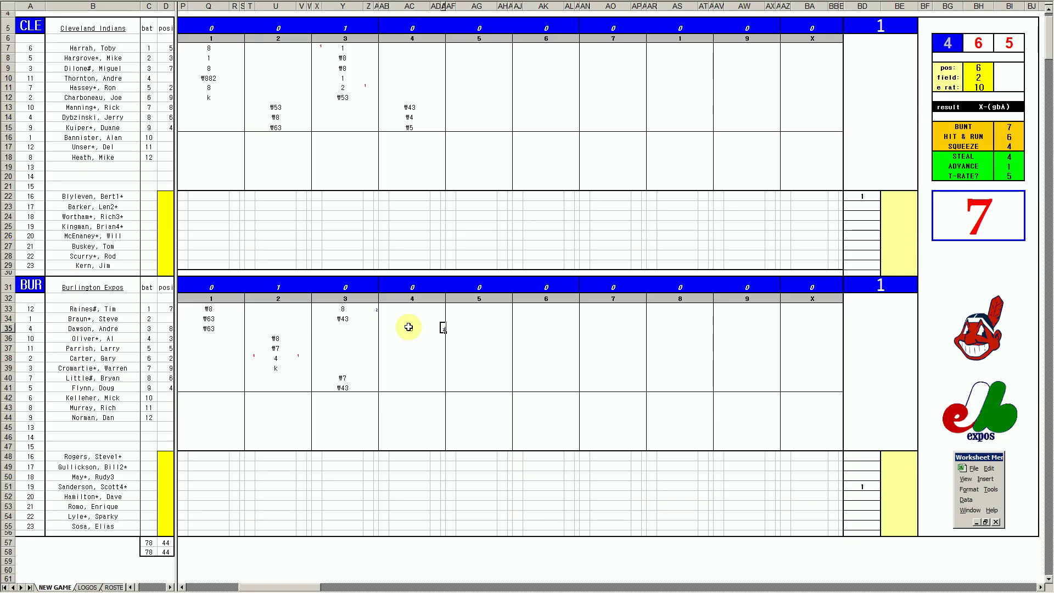
left_click(442, 326)
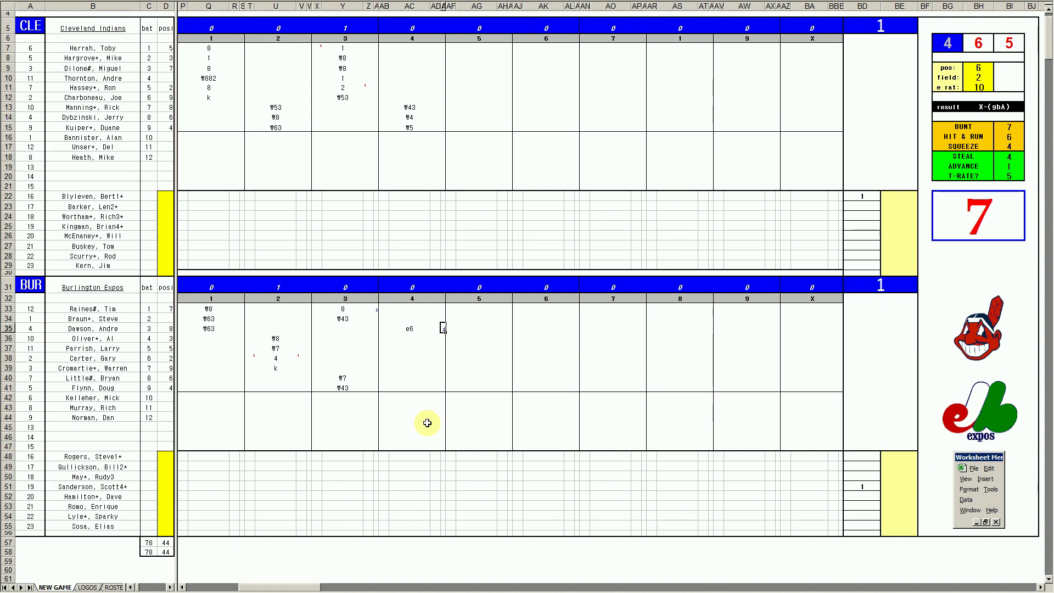
Enter 1 in AC36 and mark the e6 runner's run with 1 in AB35
left_click(416, 341)
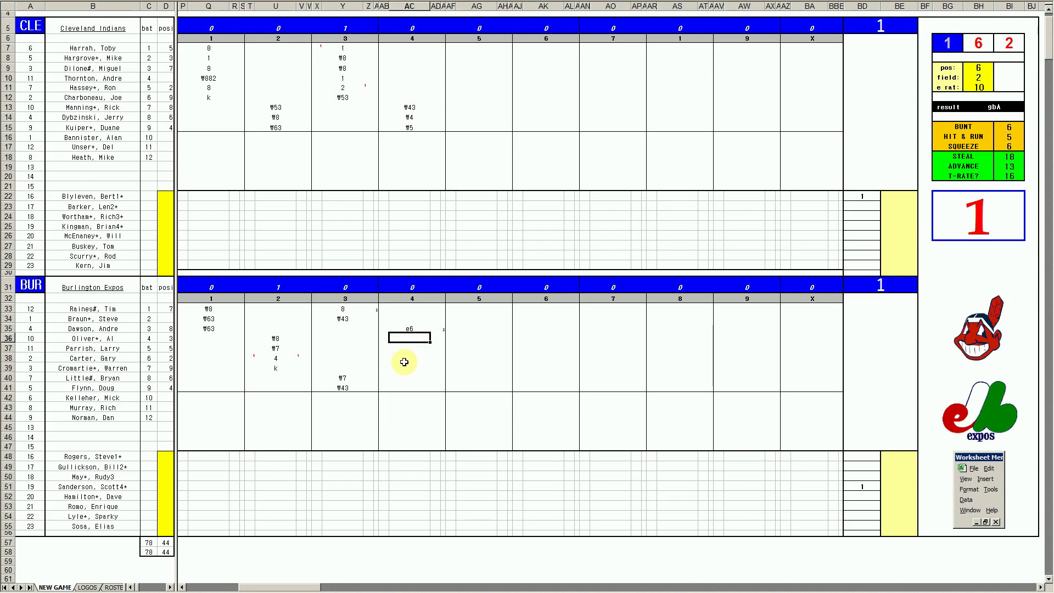
type("1")
key("Return")
key("Up")
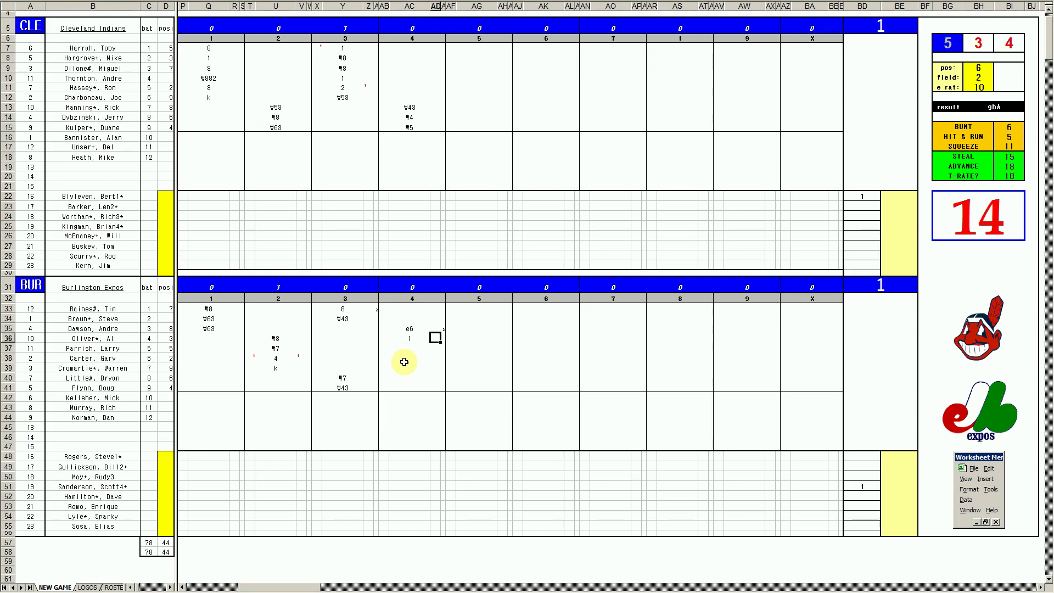
key("F9")
key("Left")
key("Up")
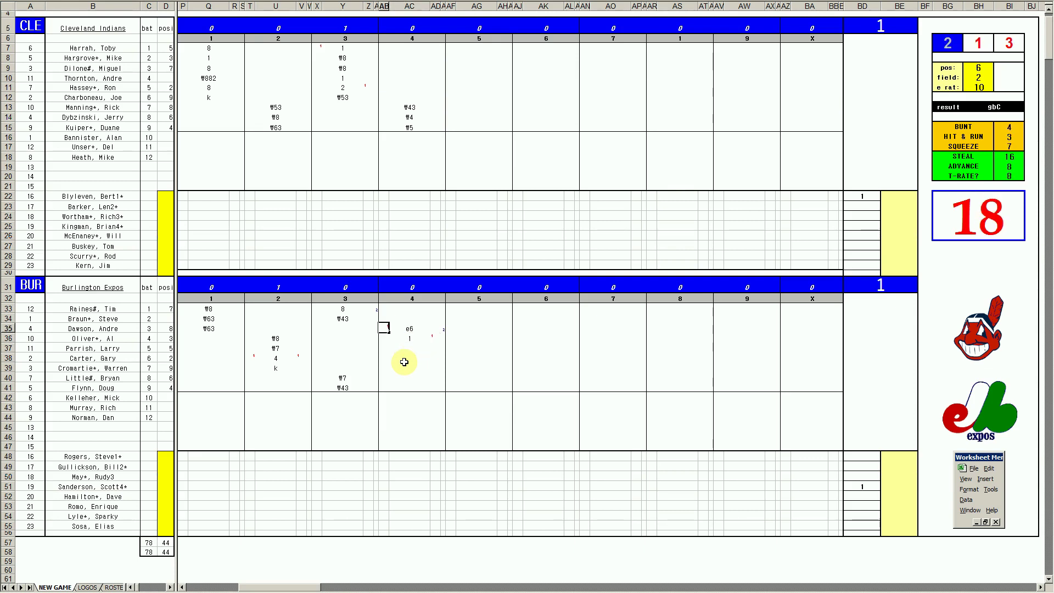
type("1")
key("Return")
Record ₩3, 8, k and k for the next four Burlington batters in AC37:AC40
type("#3")
key("Return")
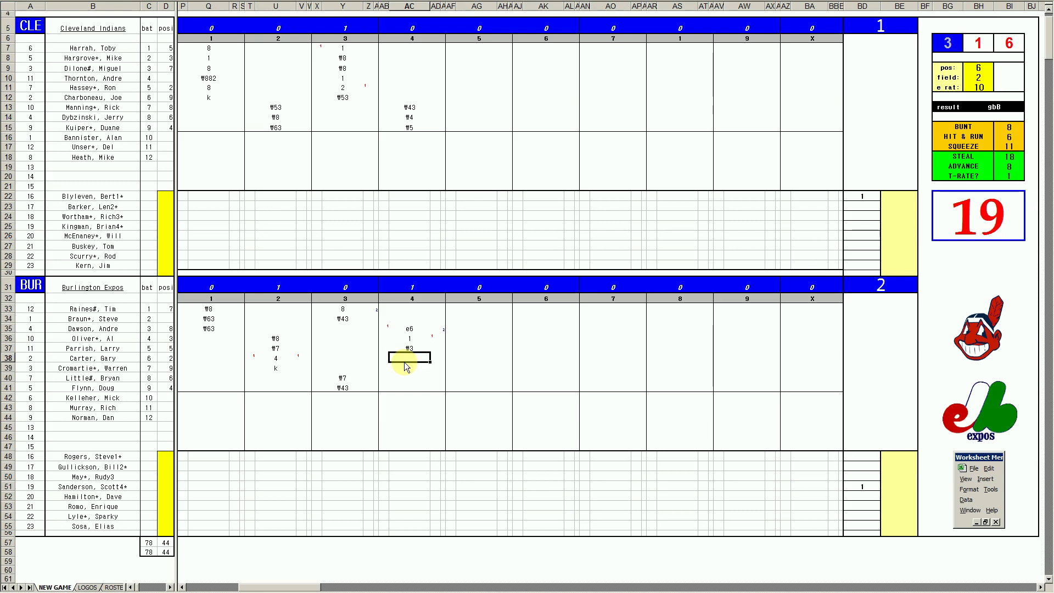
type("8")
key("Return")
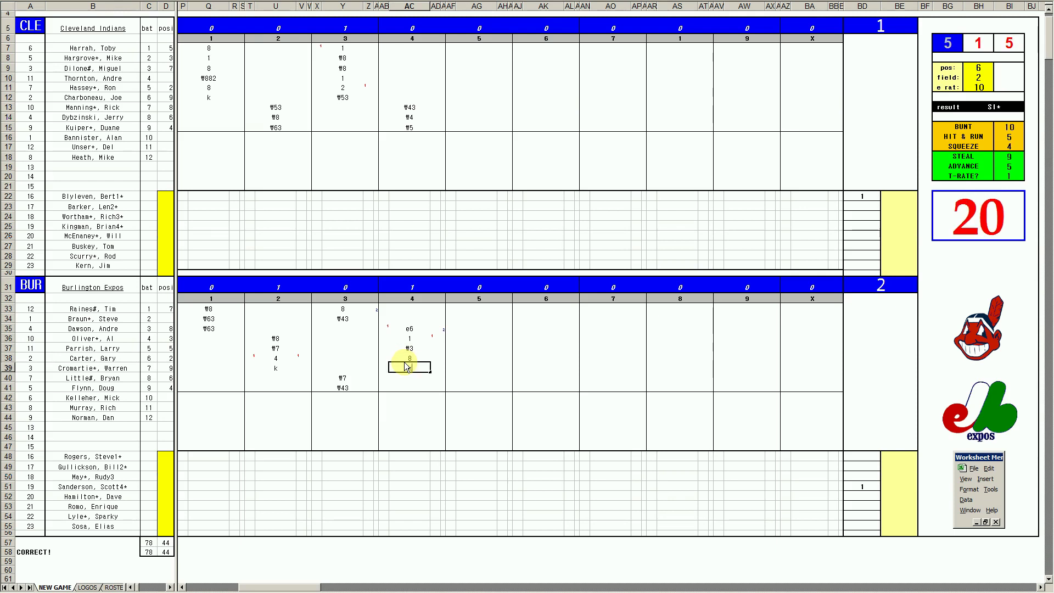
type("k")
key("Return")
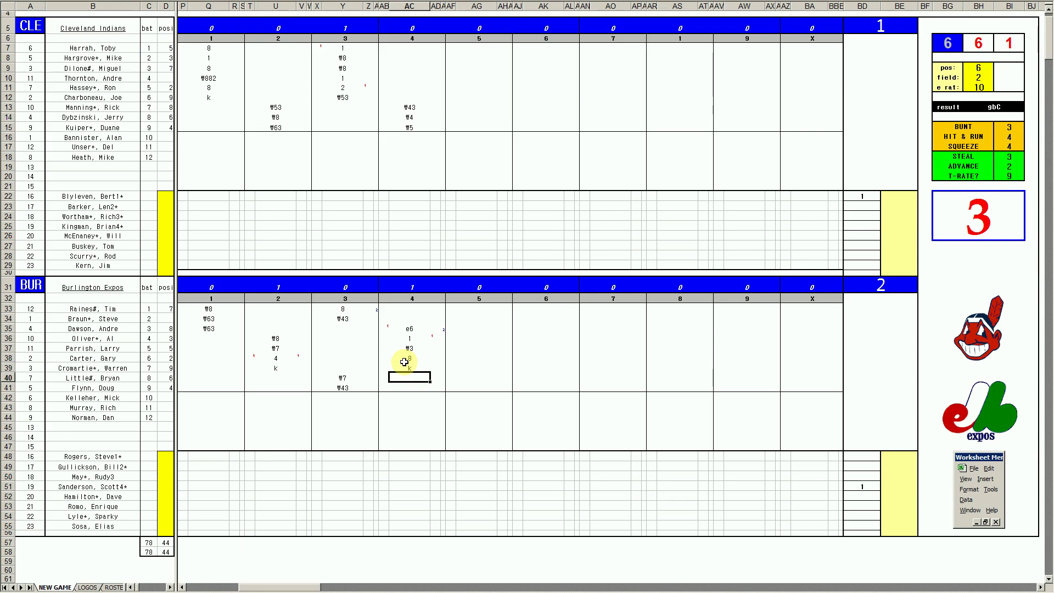
type("k")
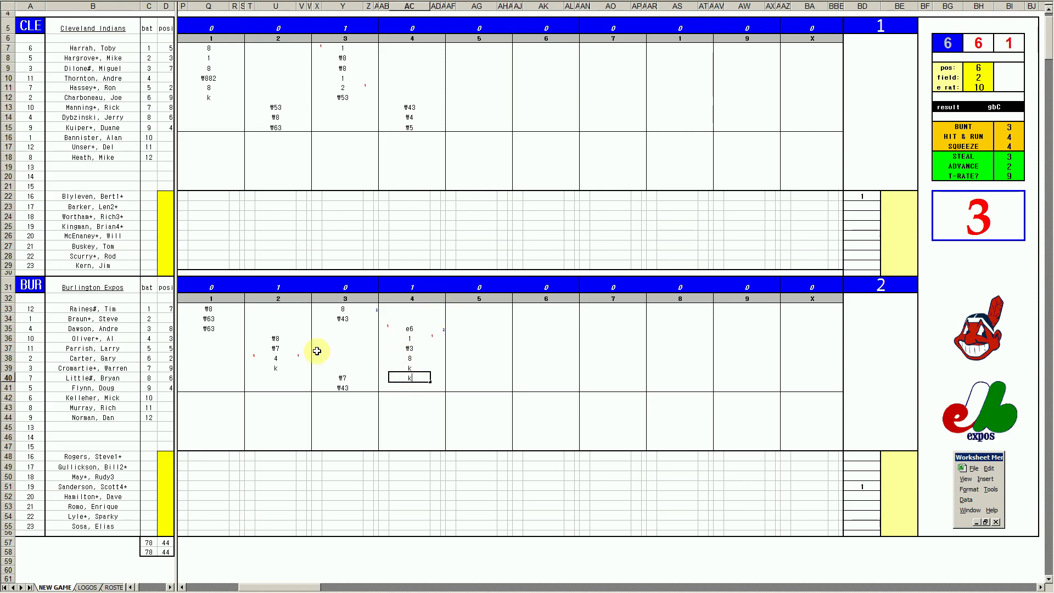
left_click(480, 49)
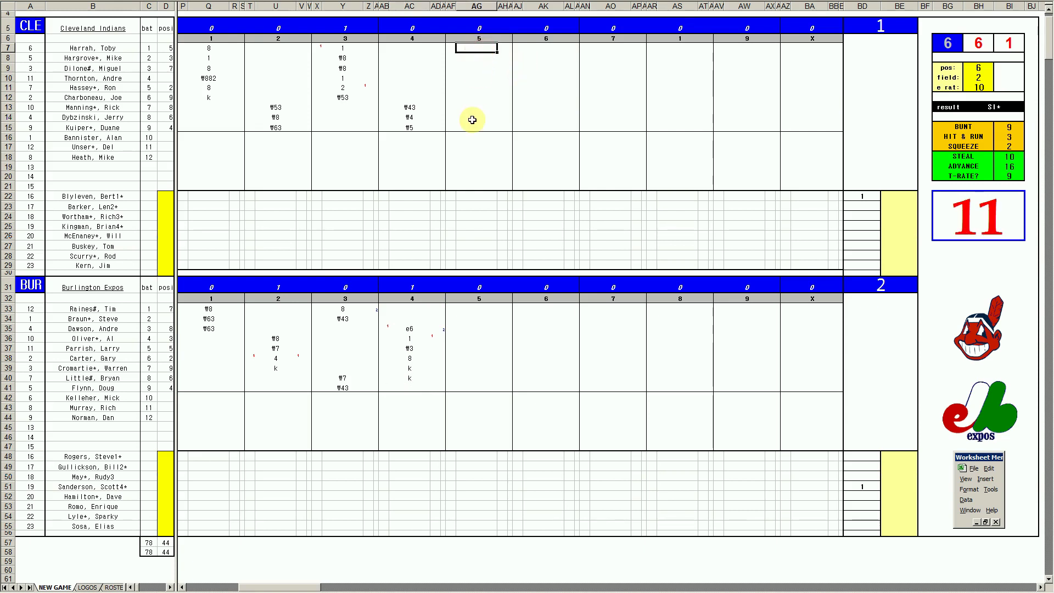
Record a k in AG7 and set the ratings panel to pos 3, field 4, e rat 10
type("k")
key("Return")
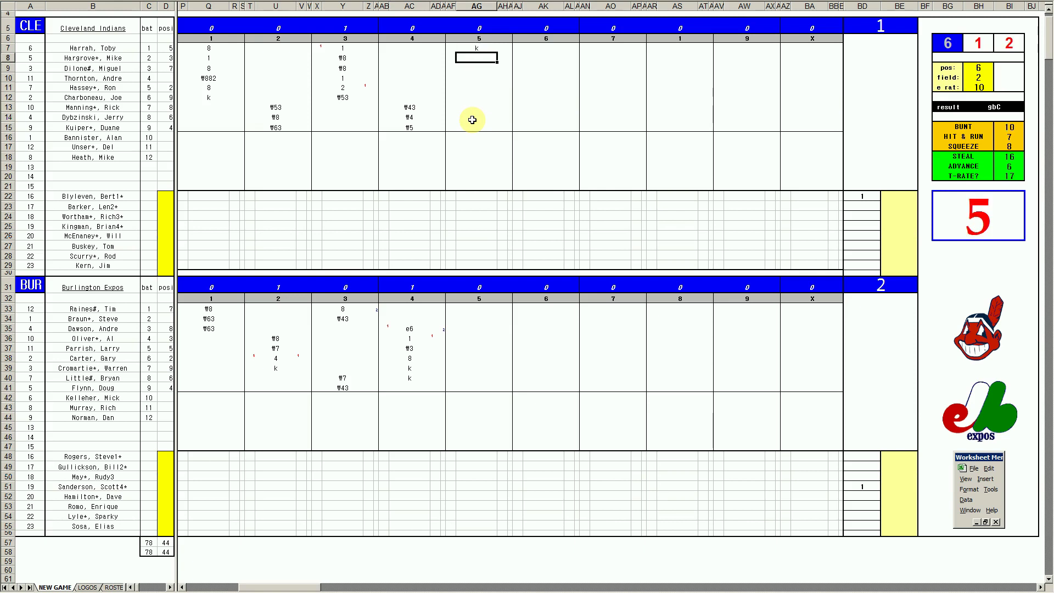
key("Tab")
type("3")
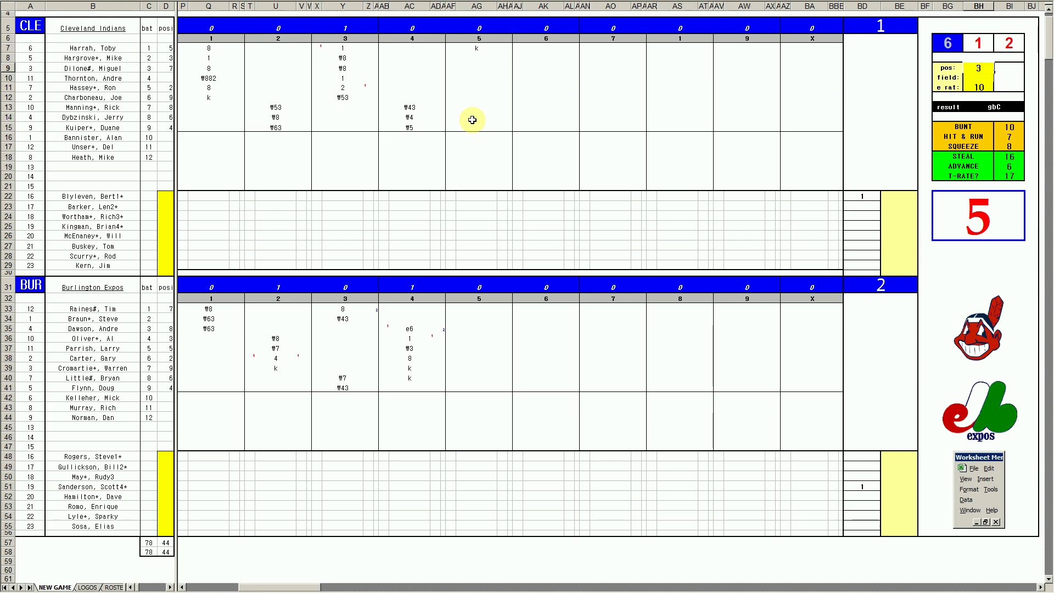
key("Return")
type("4")
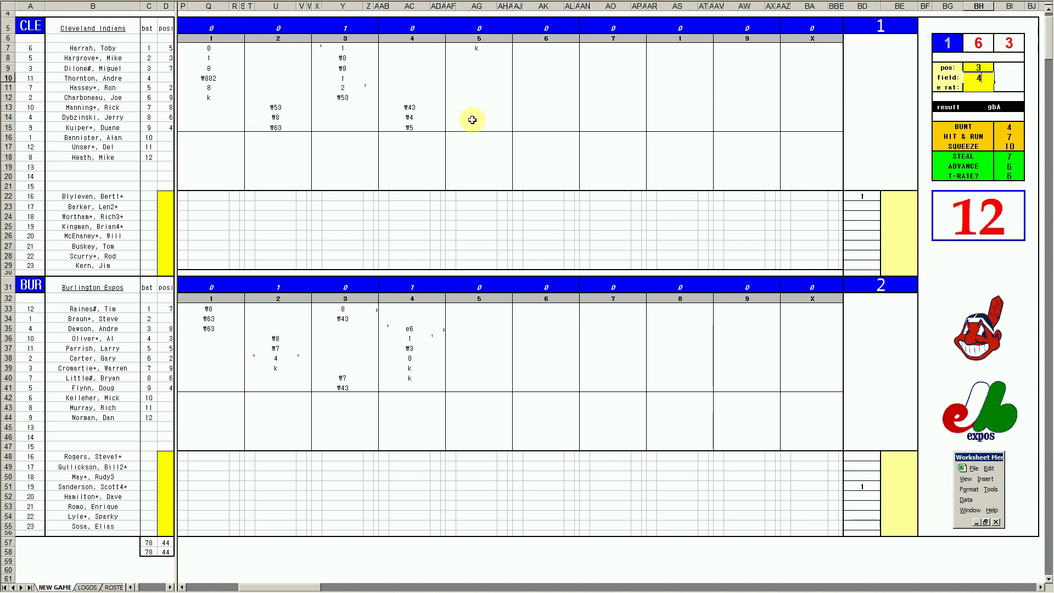
key("Return")
type("10")
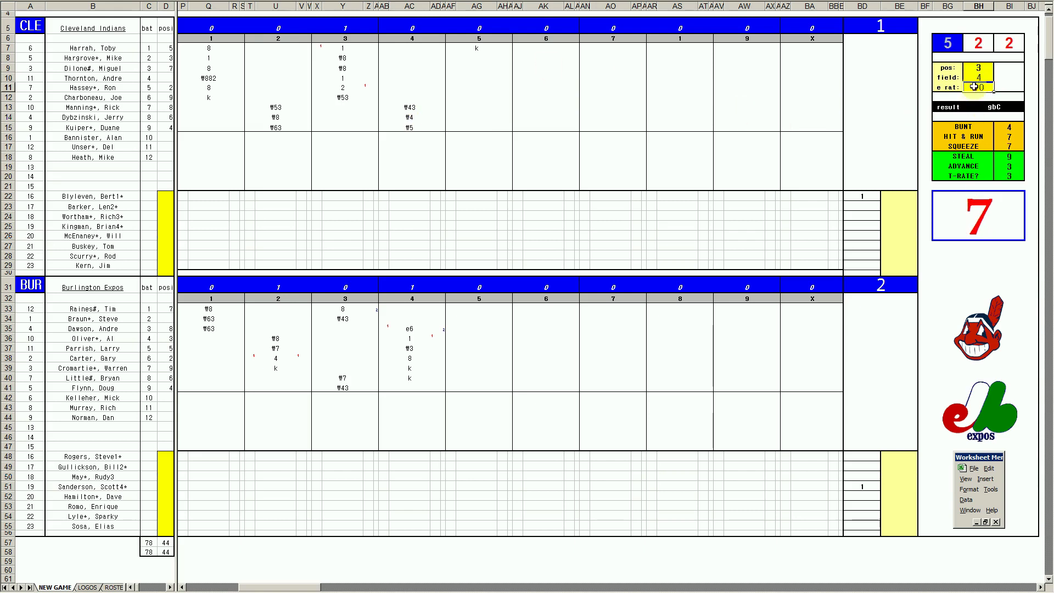
Enter ₩33 in AG8, 8 in AG9 and ₩8 in AG10 for Cleveland's fifth inning
left_click(478, 56)
type("#33")
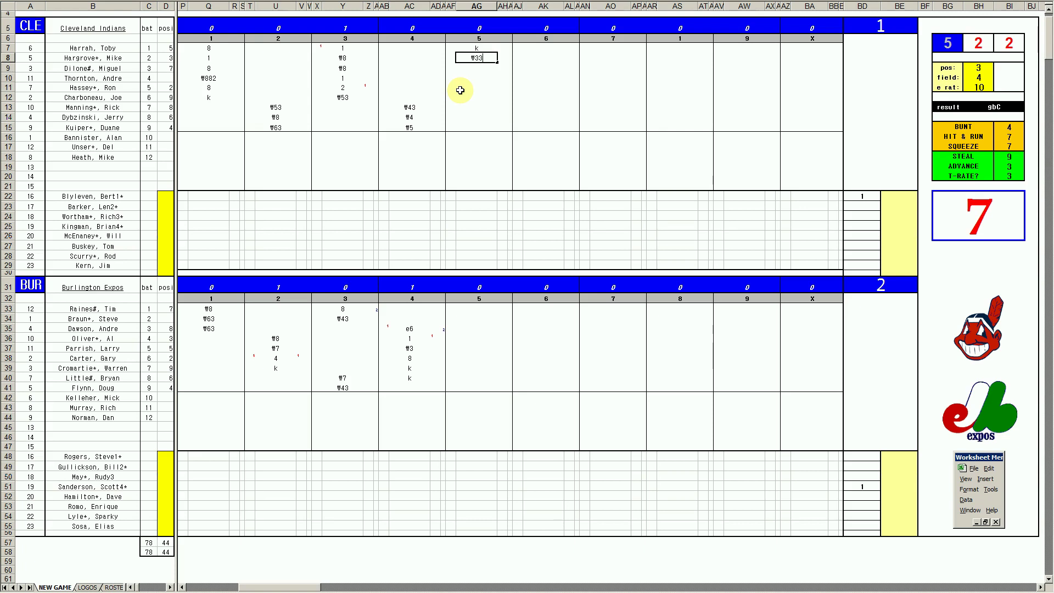
key("Return")
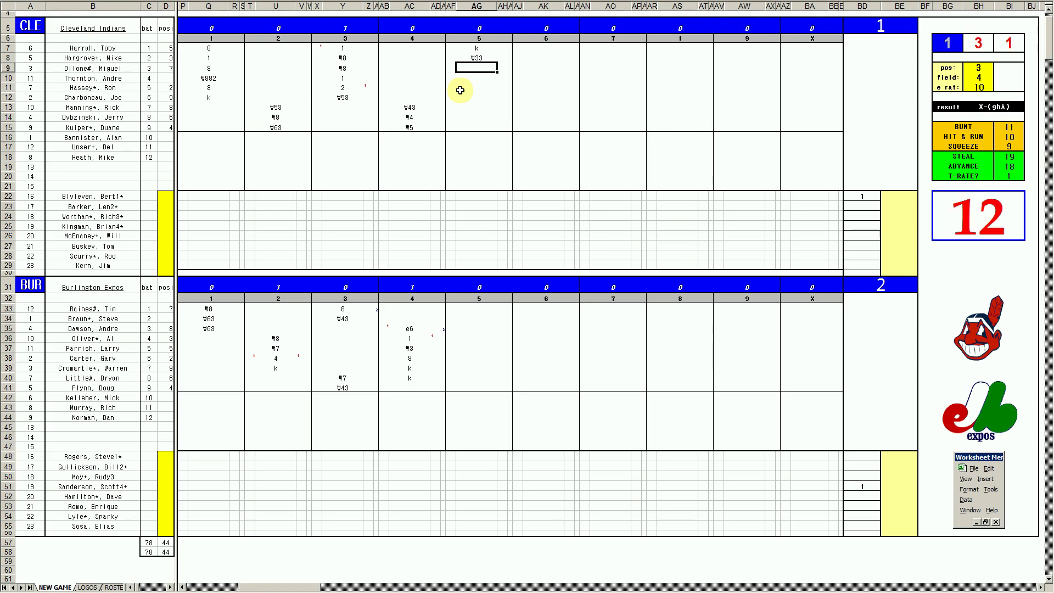
type("8")
key("Return")
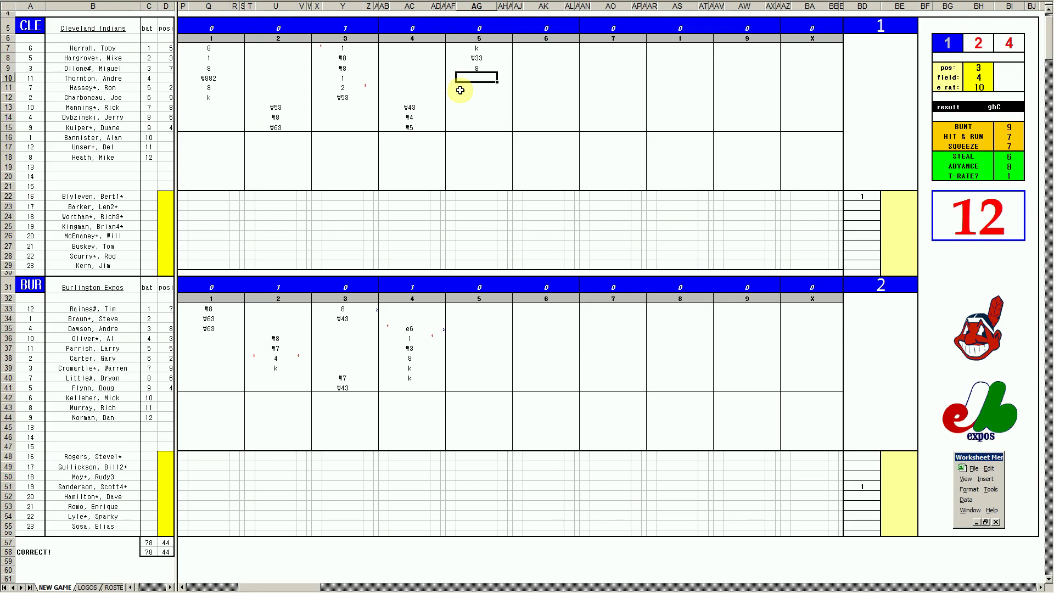
key("Up")
key("Right")
key("Right")
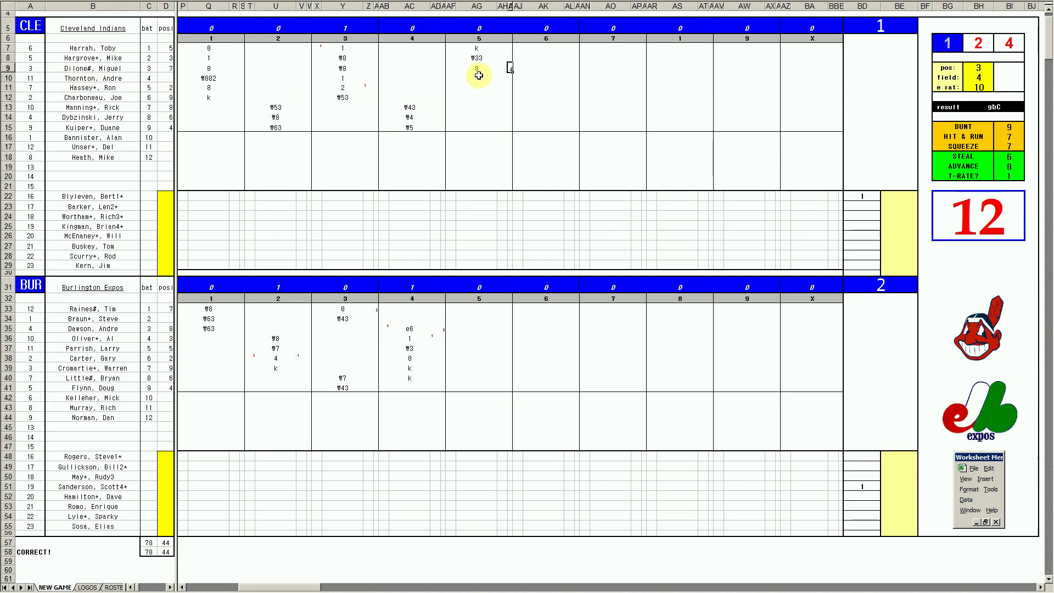
key("Return")
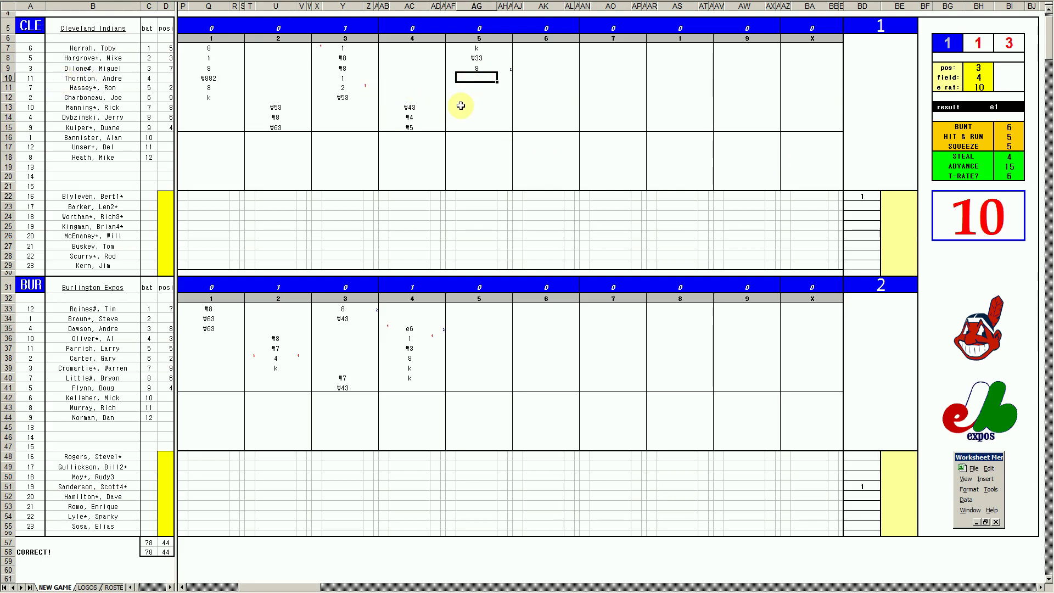
type("\\8")
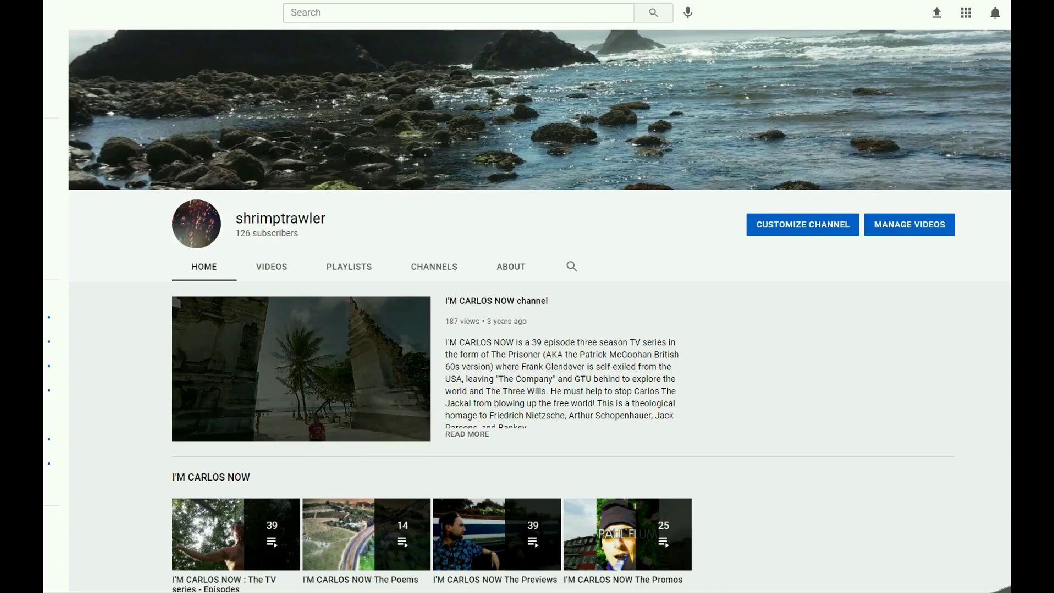
scroll(539, 312, "down", 4)
scroll(539, 311, "down", 5)
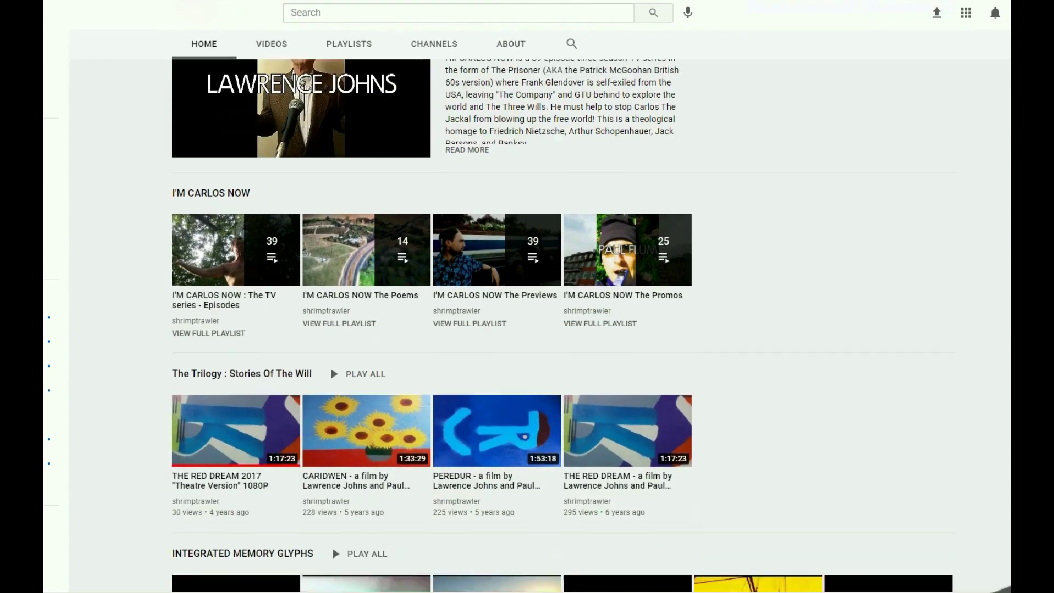
scroll(539, 311, "down", 3)
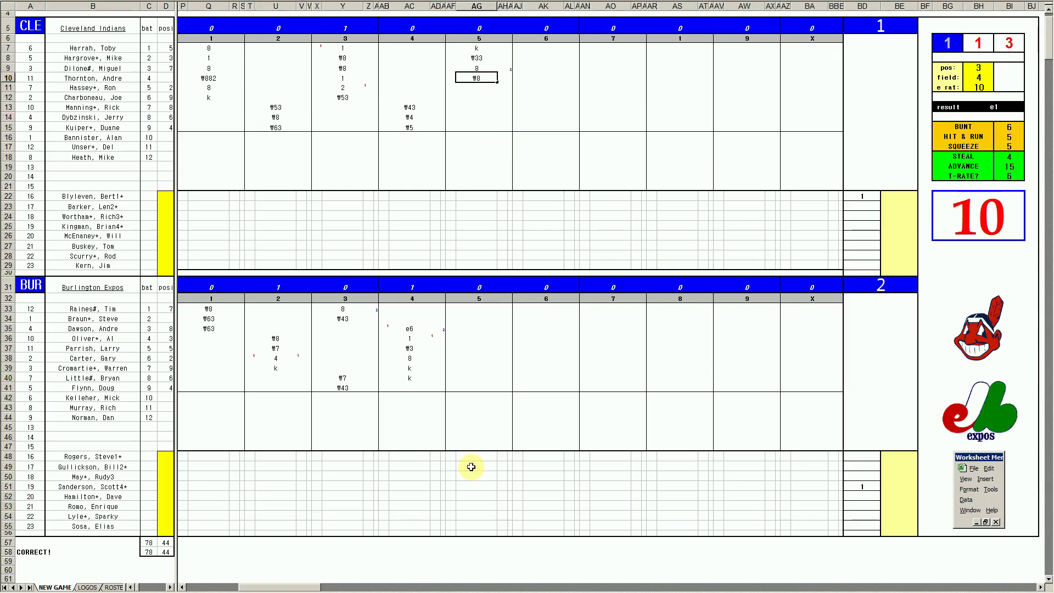
Enter a k strikeout in AG41, AG33 and AG34 for Burlington's fifth inning
left_click(472, 387)
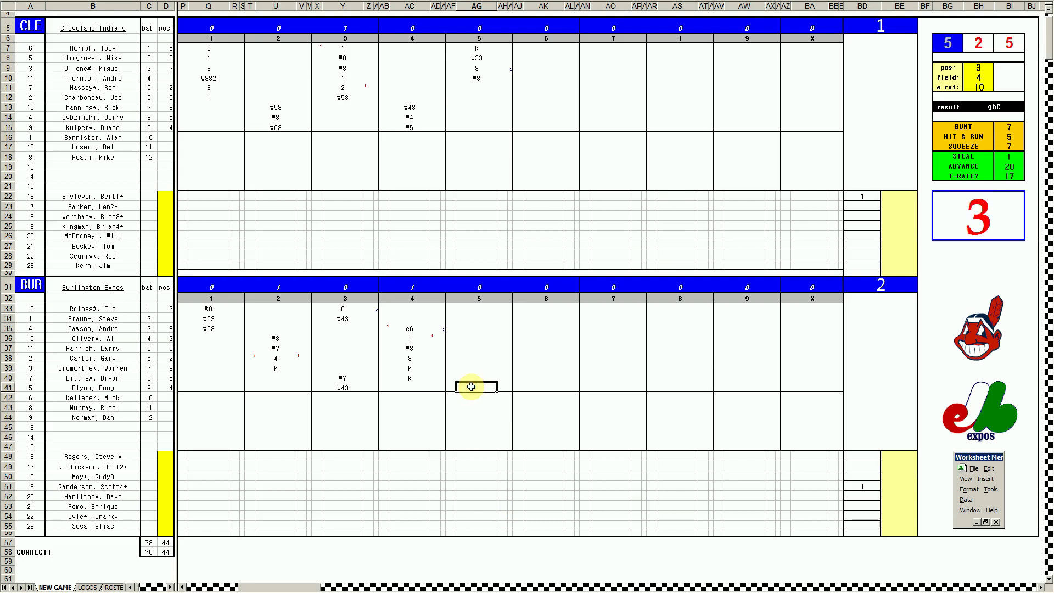
type("k")
key("Up")
key("Up")
key("Up")
key("Up")
key("Up")
key("Up")
key("Up")
key("Up")
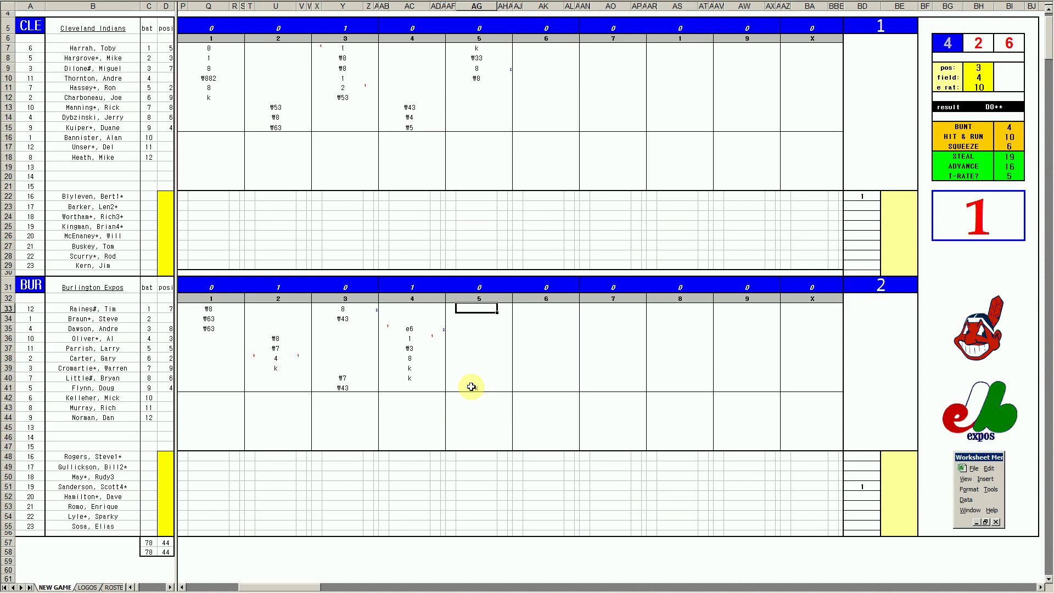
type("k")
key("Return")
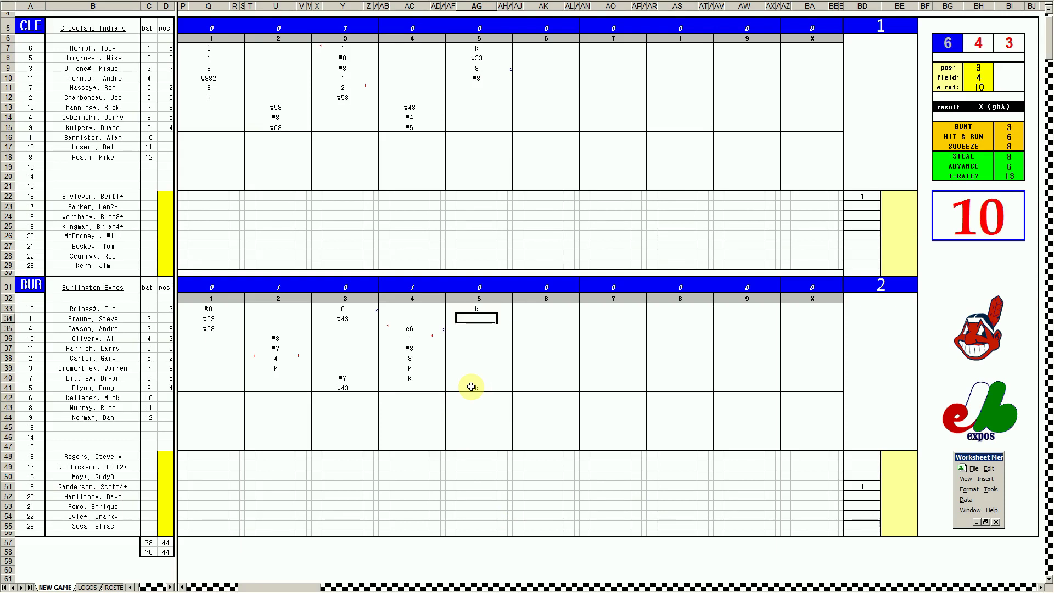
type("k")
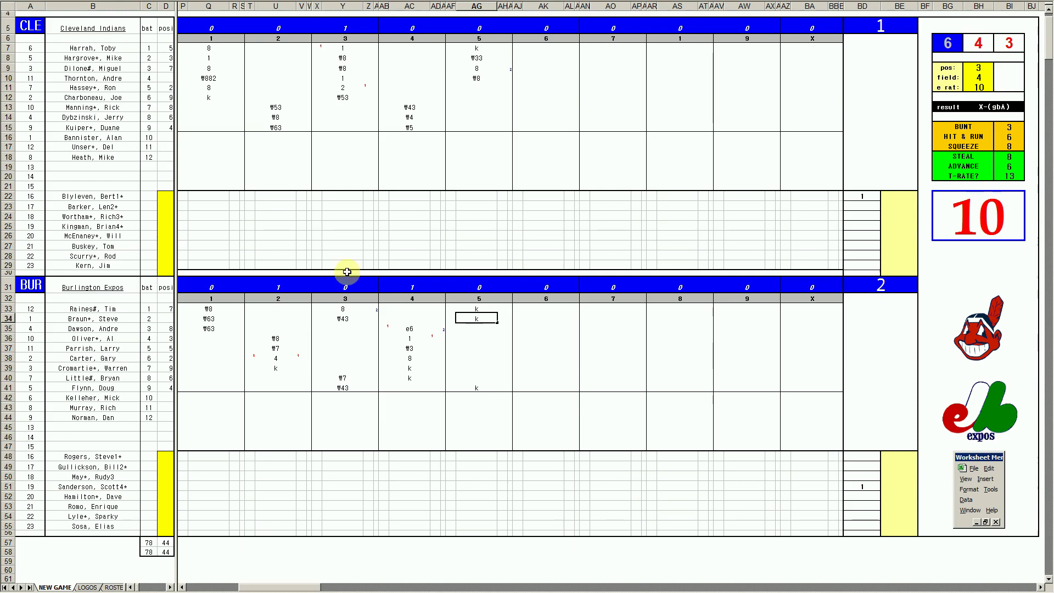
Enter ₩13, ₩43 and ₩53 in AK11:AK13 for Cleveland's sixth inning
left_click(533, 87)
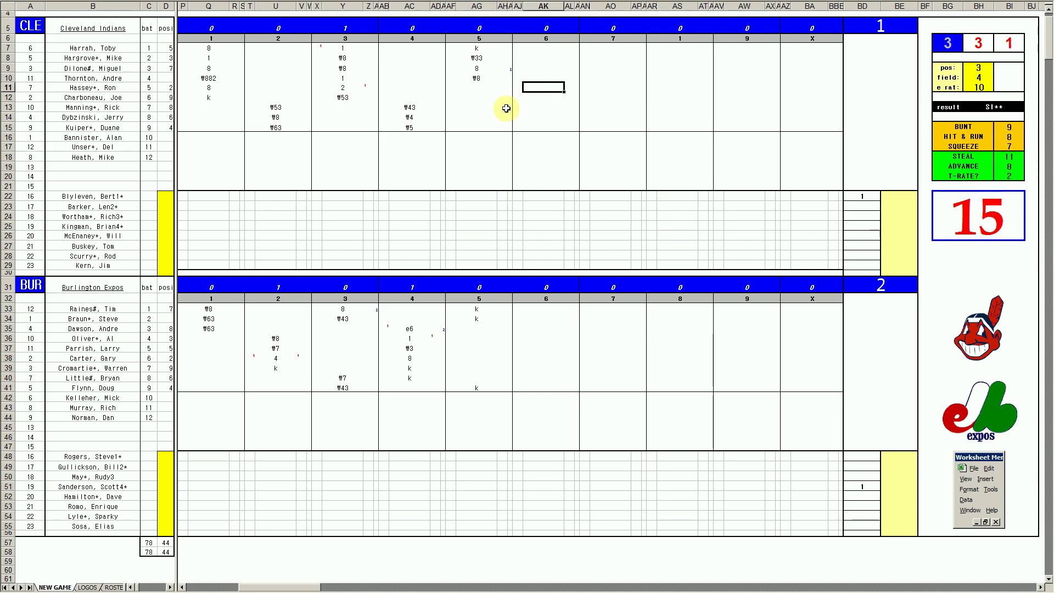
type("#13")
key("Return")
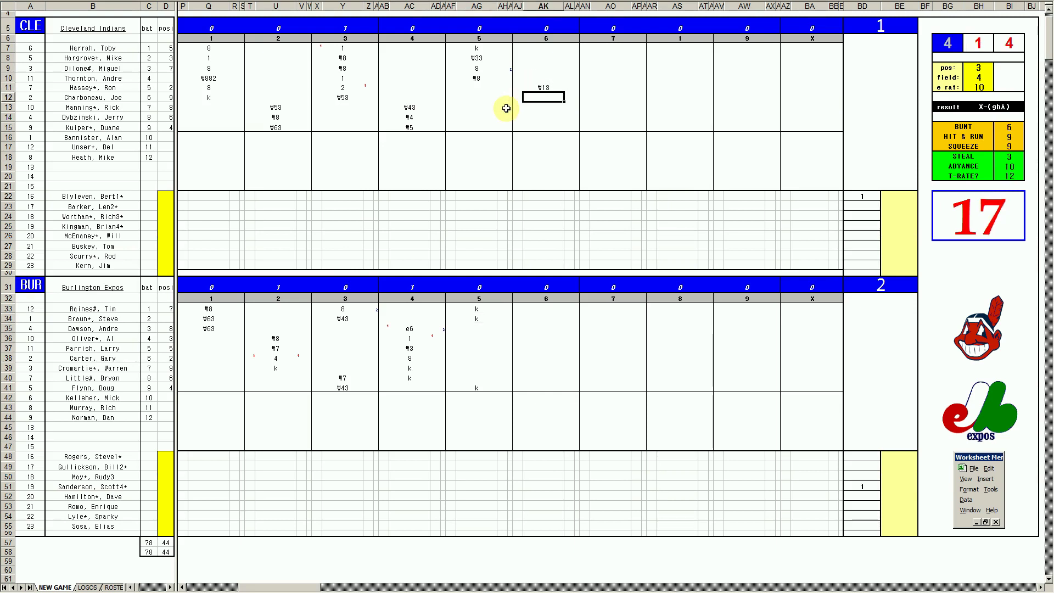
type("#43")
key("Return")
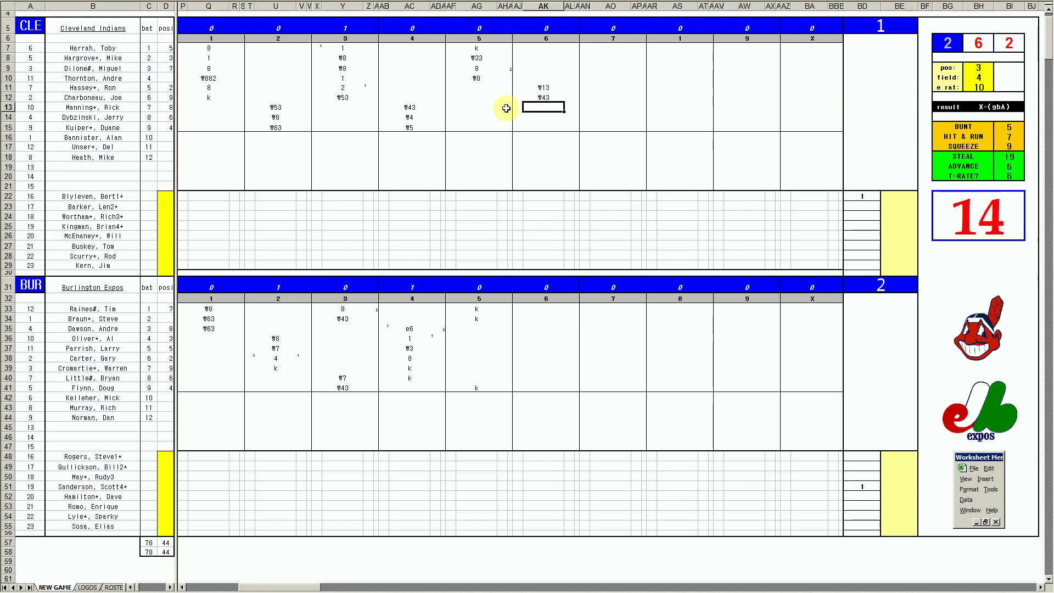
type("#53")
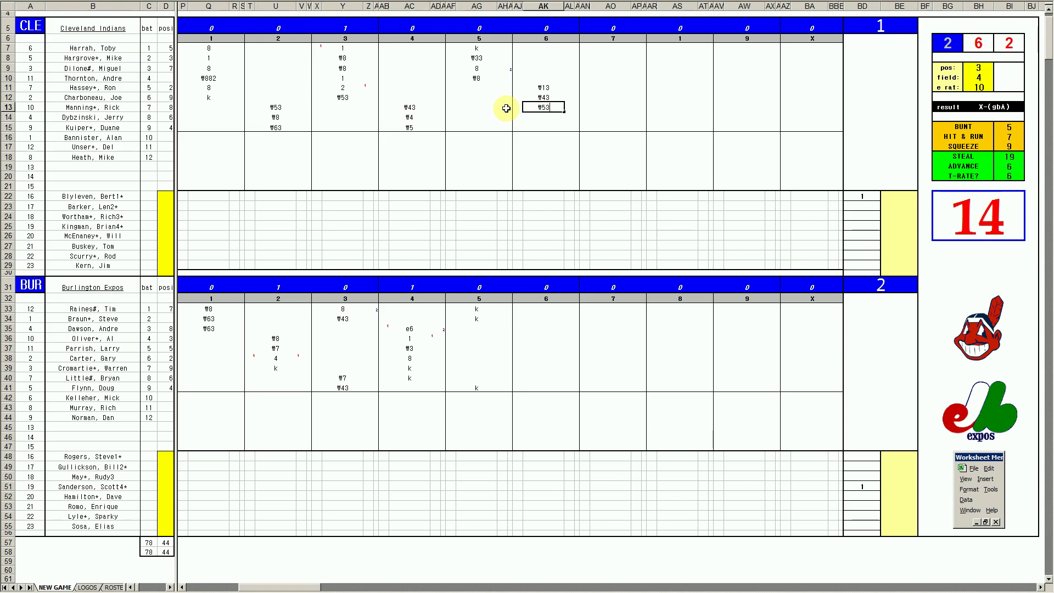
Change the ratings panel to pos 6, field 3, e rat 24 and enter 1 in AK35
left_click(539, 329)
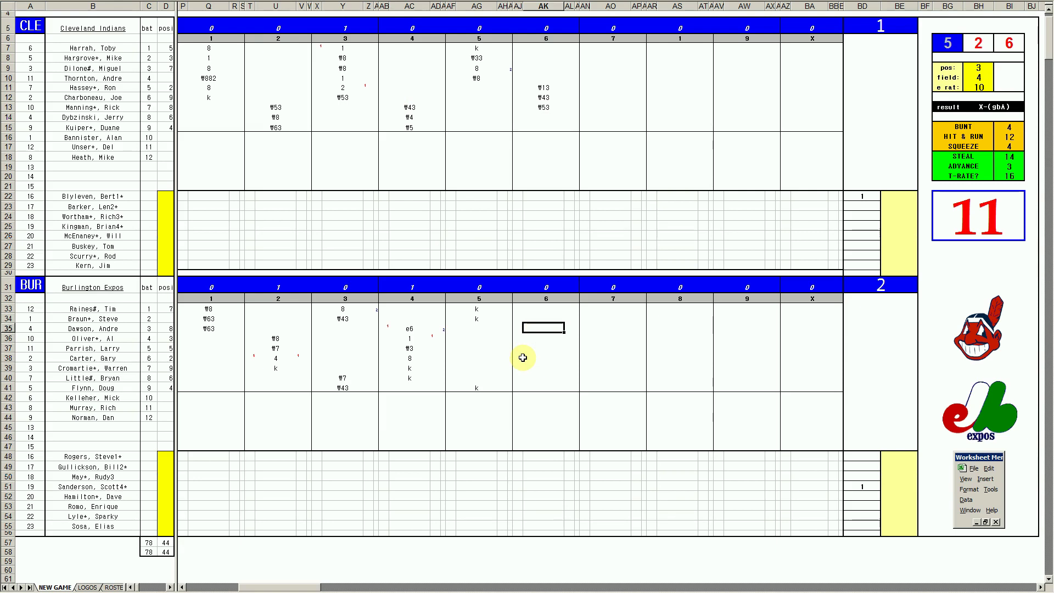
key("ctrl+r")
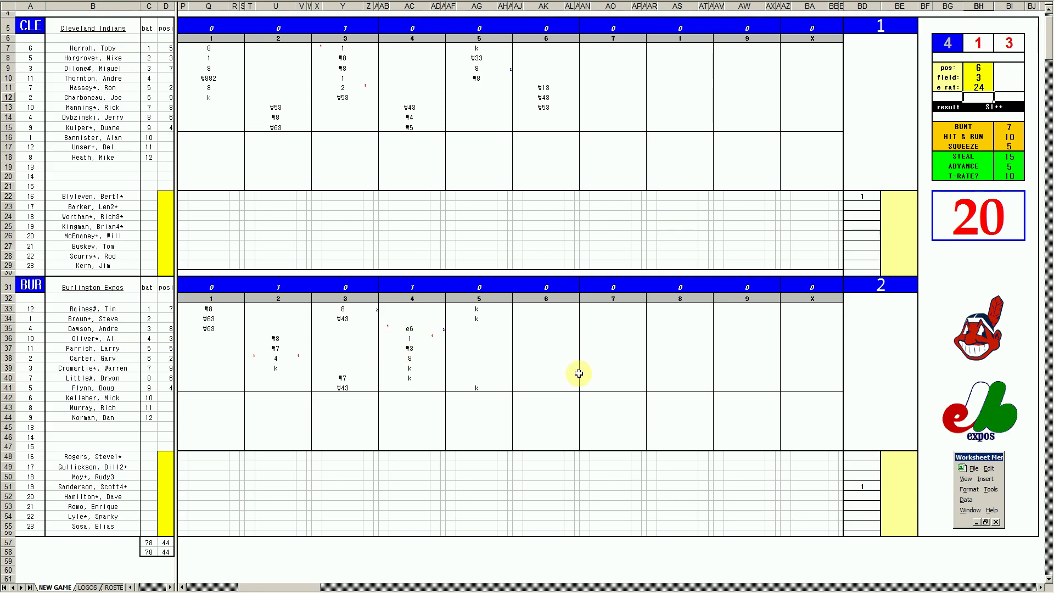
left_click(531, 333)
type("1")
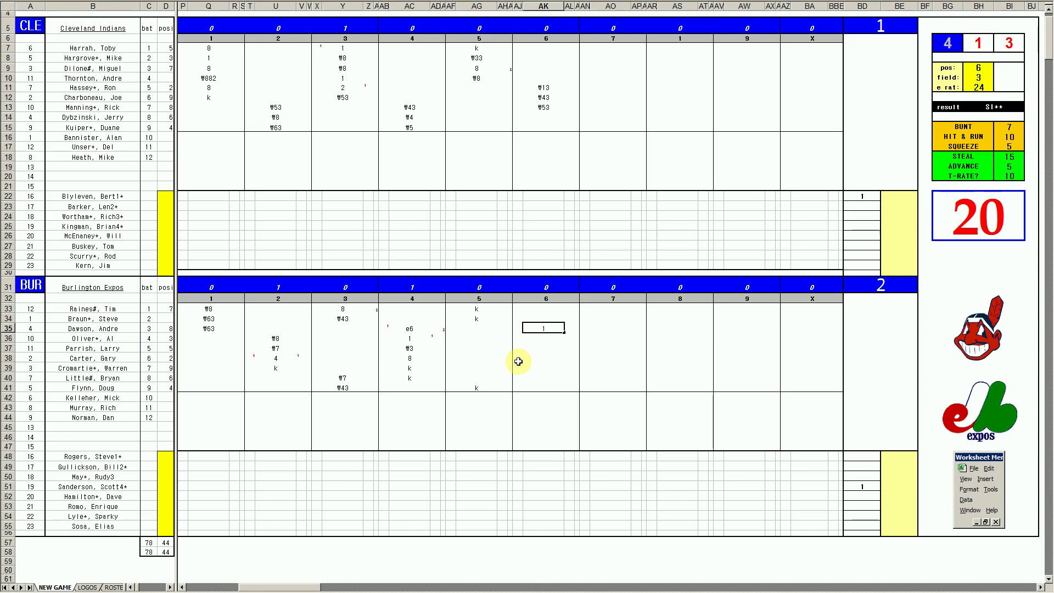
key("Return")
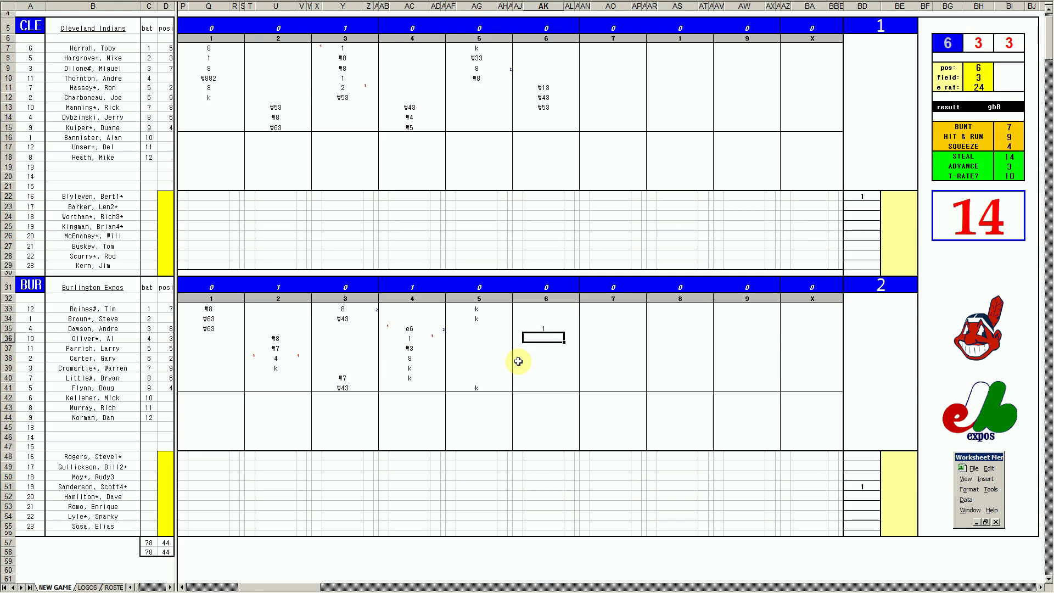
Enter ₩9, 1 and ₩3 for Burlington's fourth through sixth batters in the sixth
type("\\9")
key("Return")
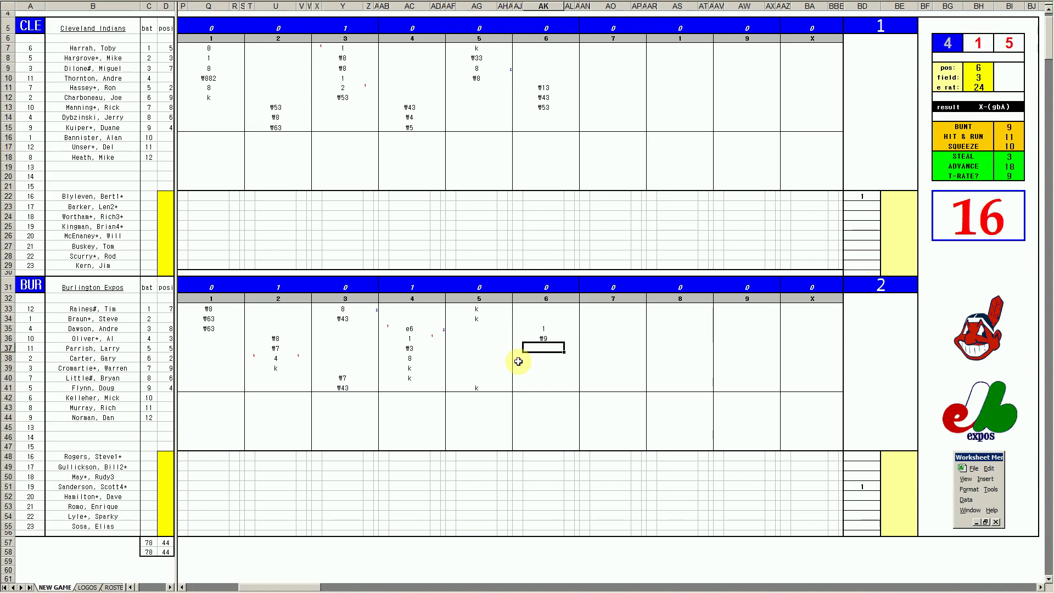
type("1")
key("Return")
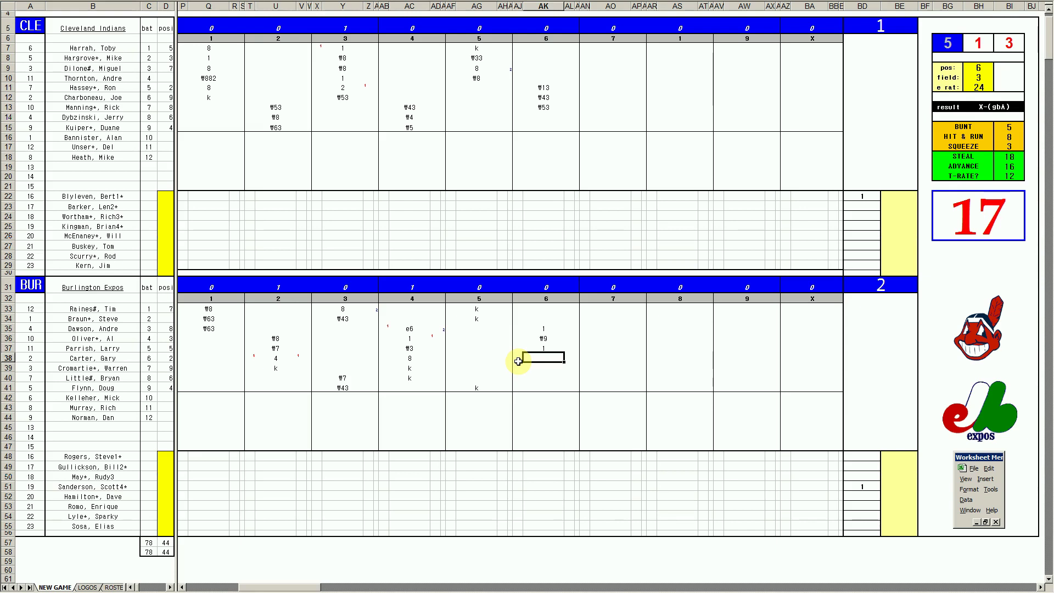
type("₩3")
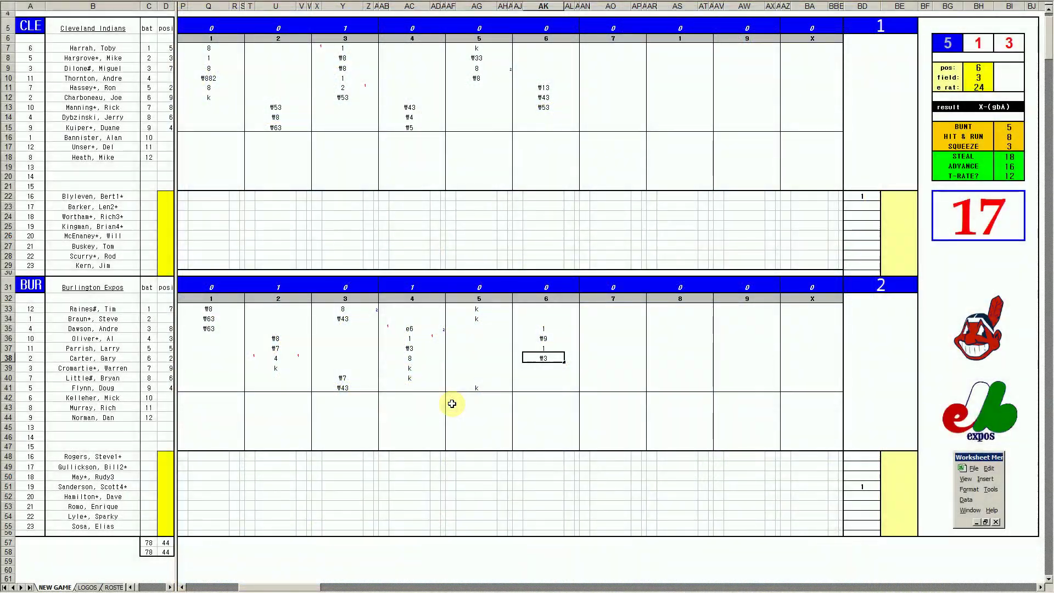
Commit the sixth batter's play, change pos to 8, and enter ₩8 in AK39
key("Return")
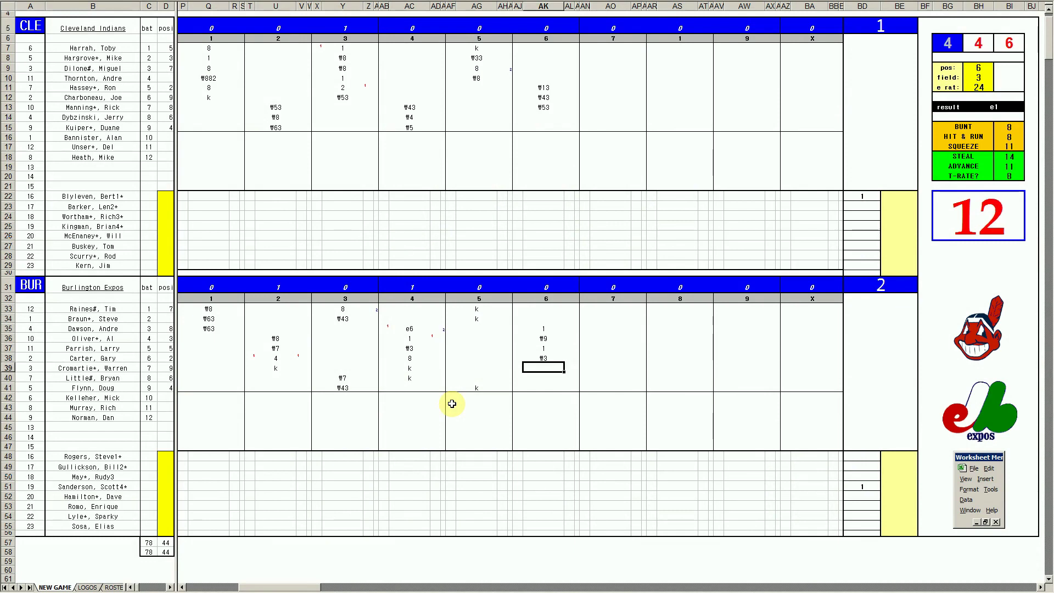
type("8")
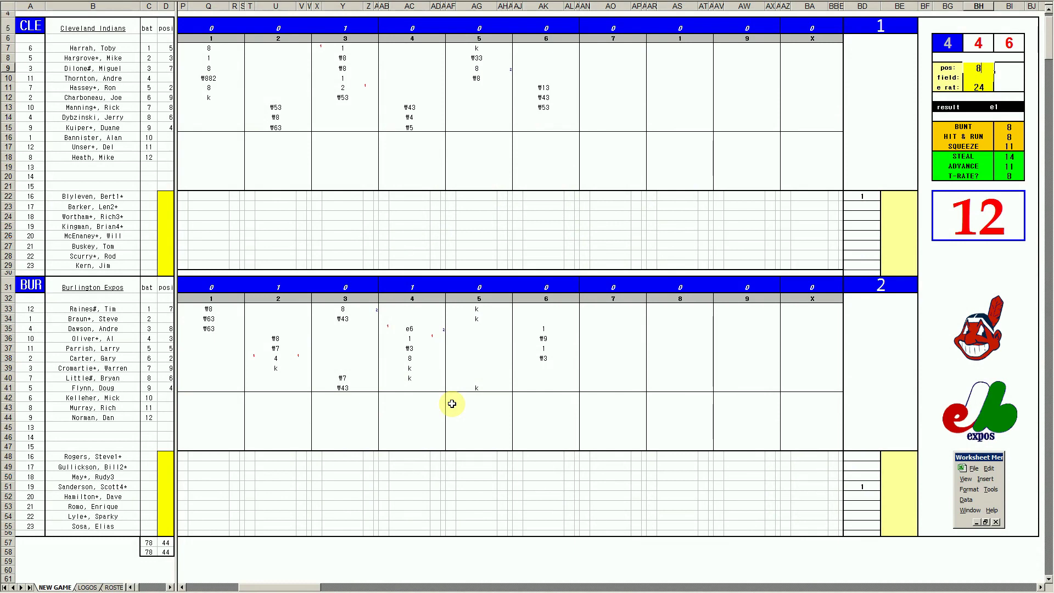
key("Return")
key("Return")
left_click(540, 370)
type("\\8")
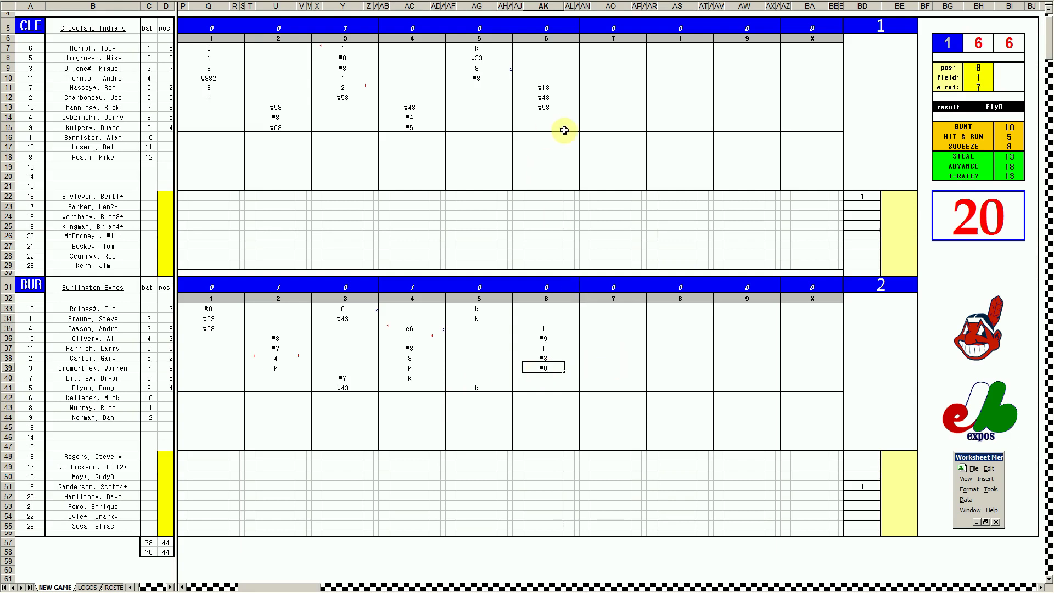
Enter ₩43 and k for Cleveland's rows 14–15 and 1 for row 7 in the 7th inning
left_click(594, 116)
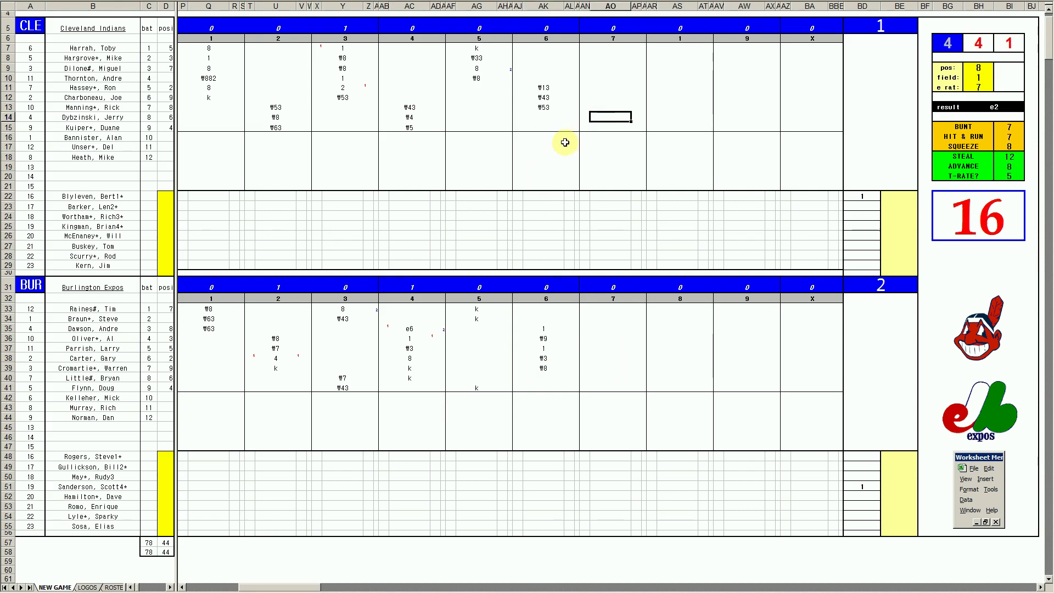
type("\\43")
key("Return")
type("k")
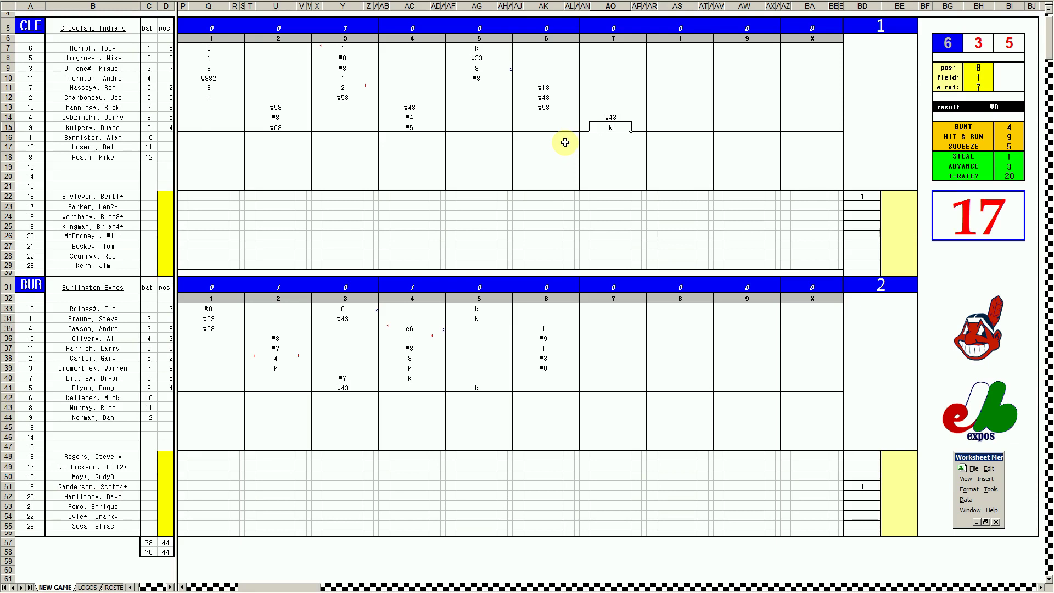
key("Return")
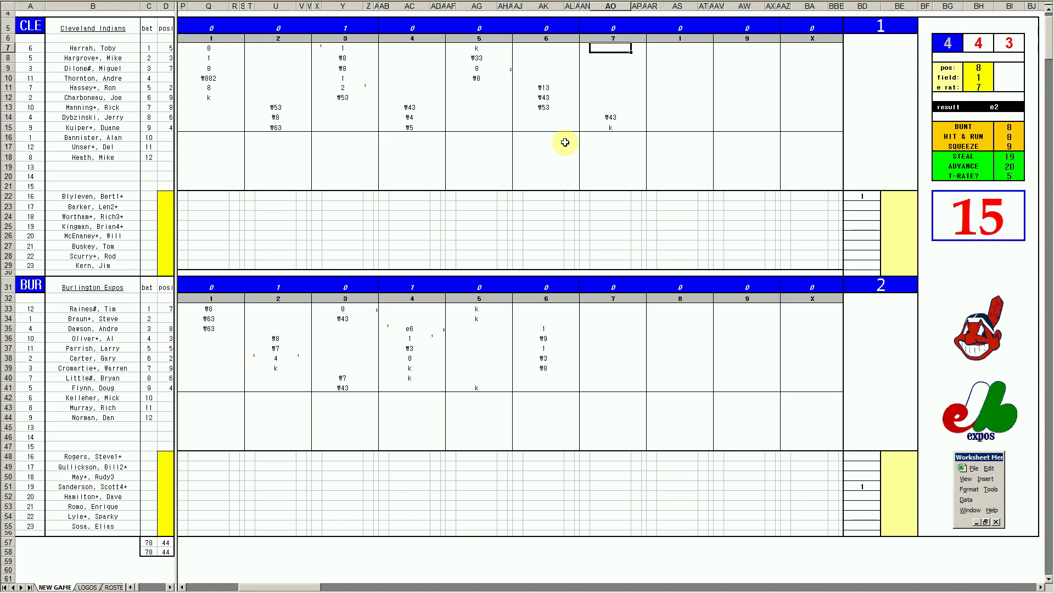
type("1")
key("Return")
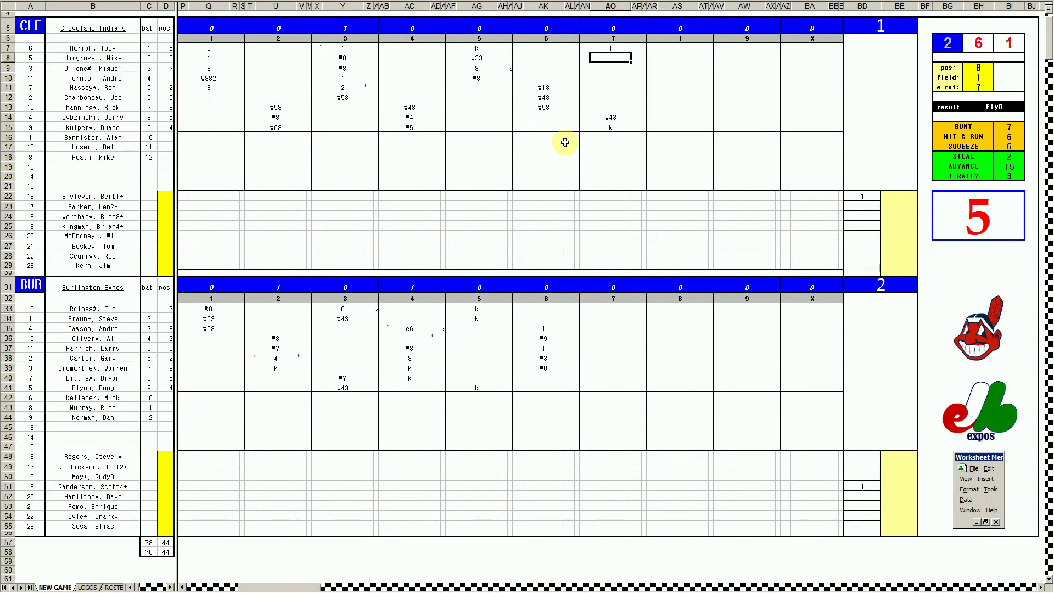
Enter 8 in AO8 for Cleveland's row 8 batter in the 7th
type("8")
Credit Burlington's starter 6 2/3 innings and bring in the row 52 reliever in inning 7, marked md
left_click(899, 485)
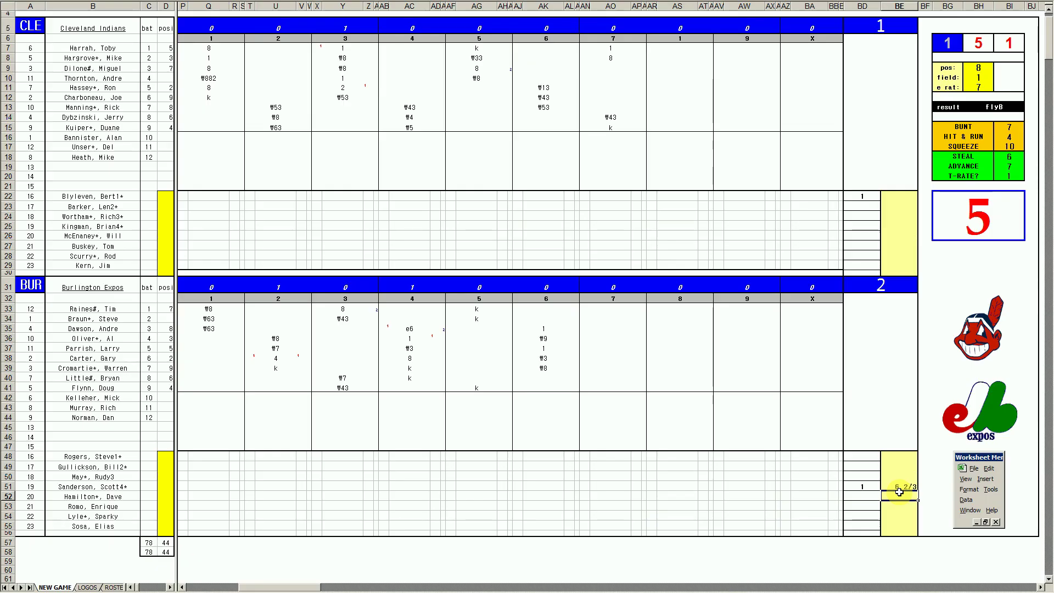
key("Left")
type("7")
key("Return")
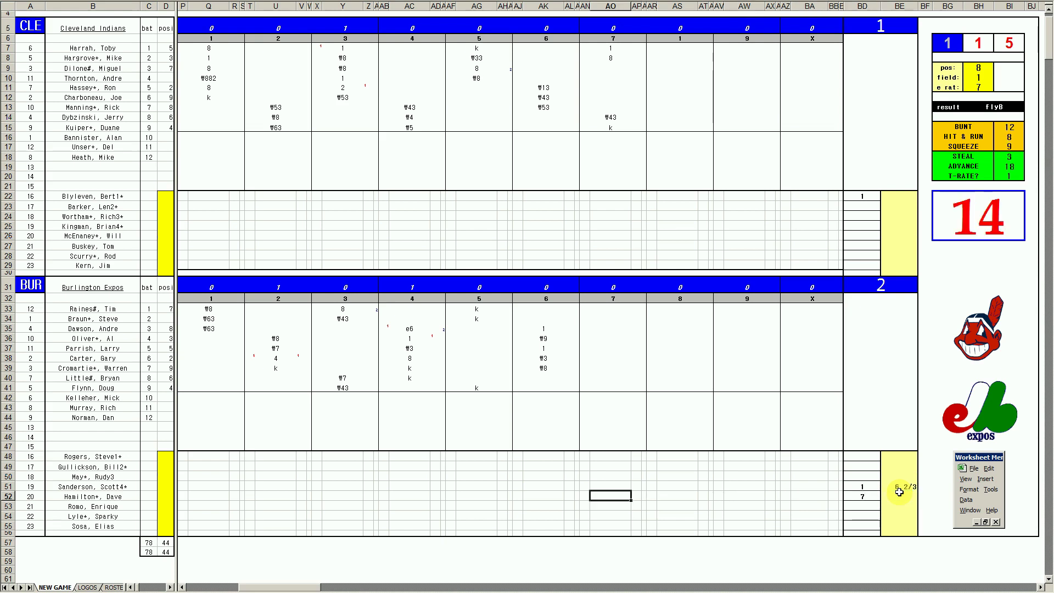
type("md")
left_click(616, 68)
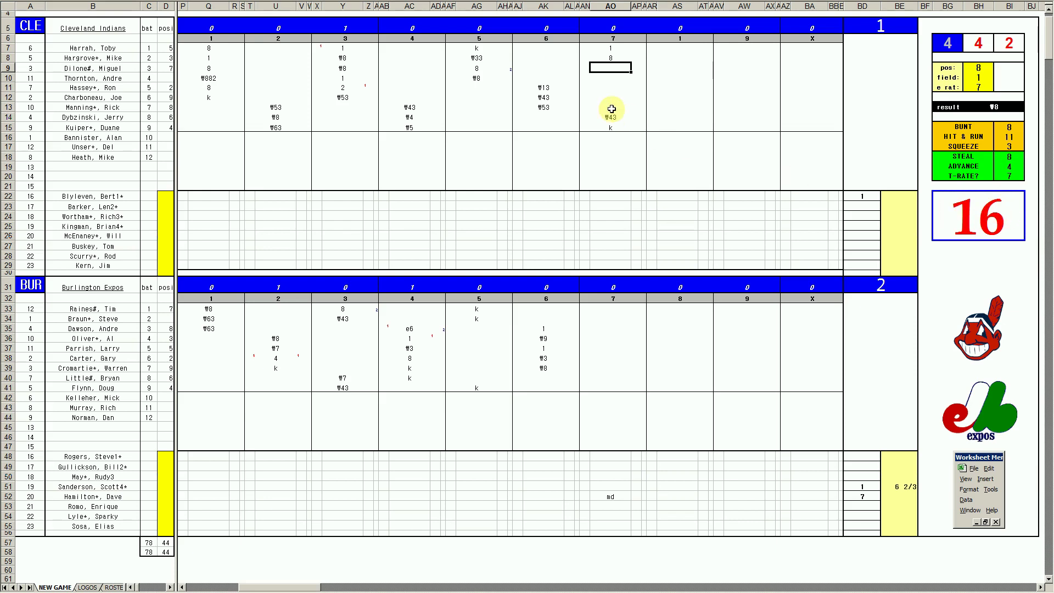
Enter ₩43 in AO9 for Cleveland's row 9 batter
type("#43")
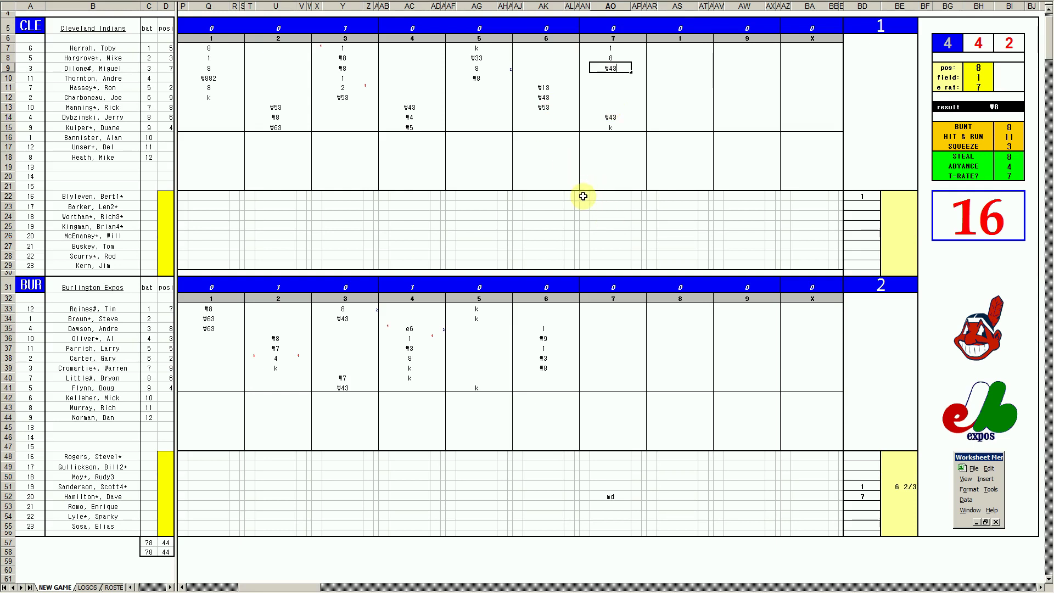
In Spotify, play the track Sunset from the Shin Joong Hyun album
mouse_move(723, 589)
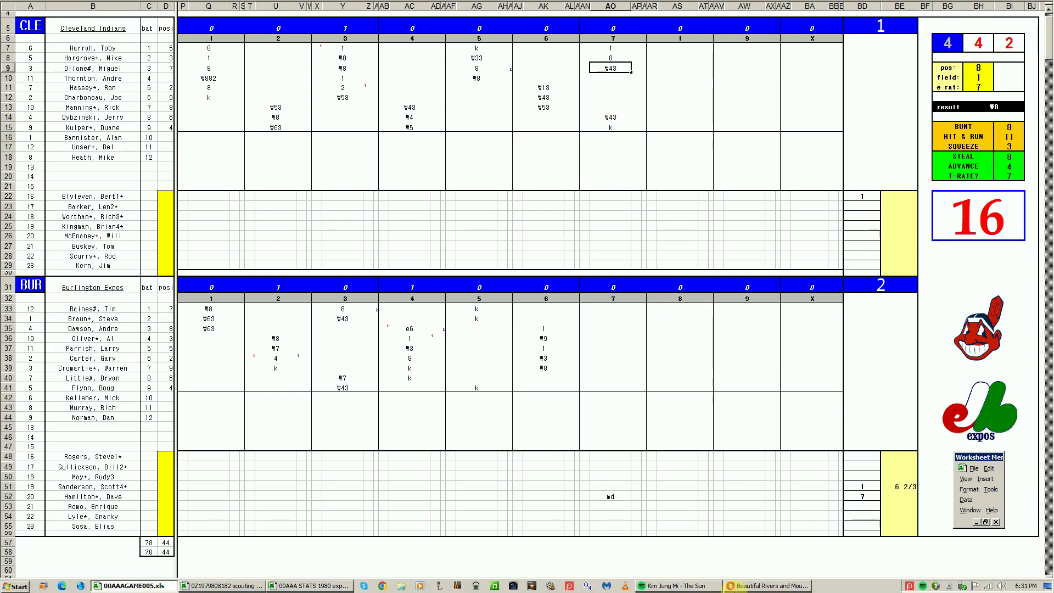
left_click(679, 589)
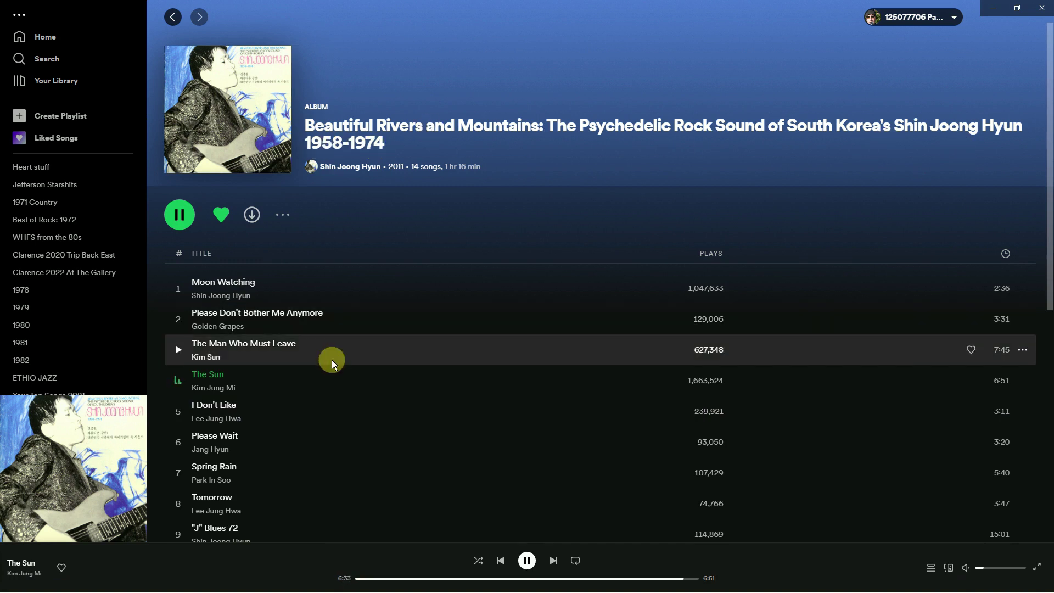
scroll(346, 392, "down", 2)
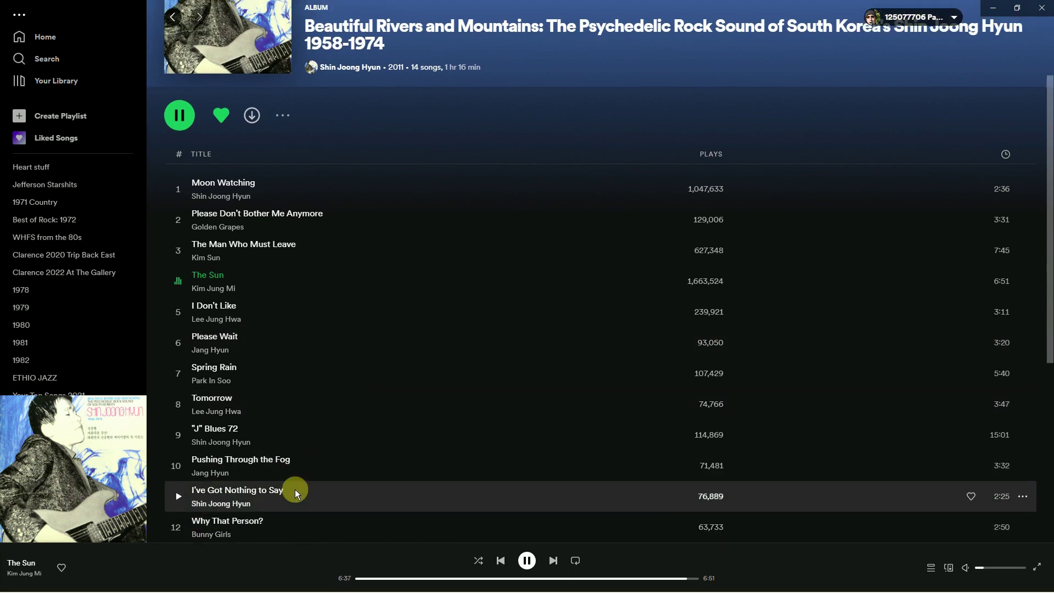
scroll(294, 489, "down", 2)
left_click(175, 435)
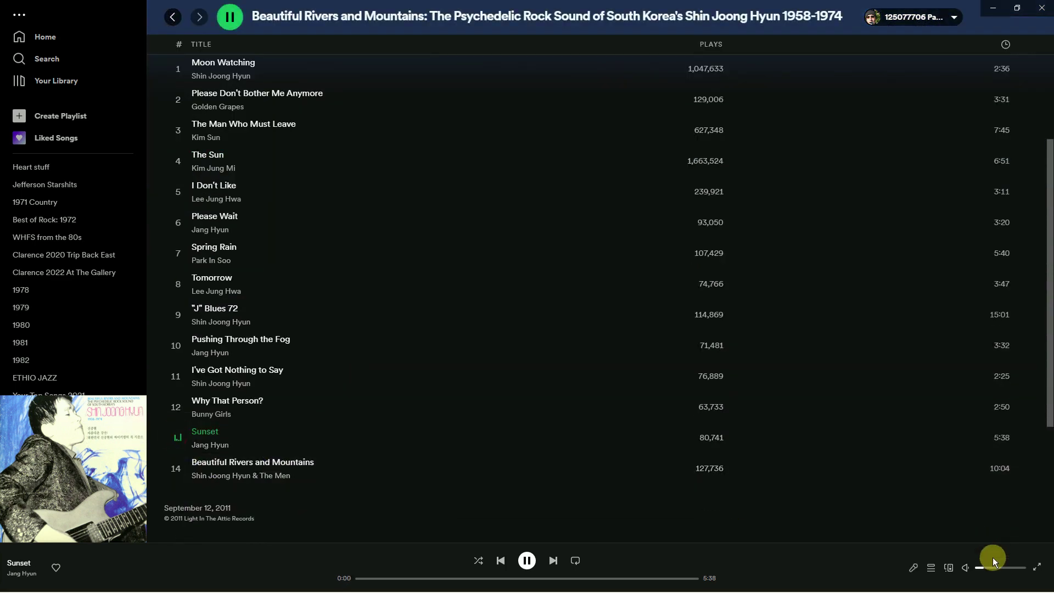
Raise the Spotify volume slightly and return to the Excel scoresheet
left_click_drag(987, 569, 991, 567)
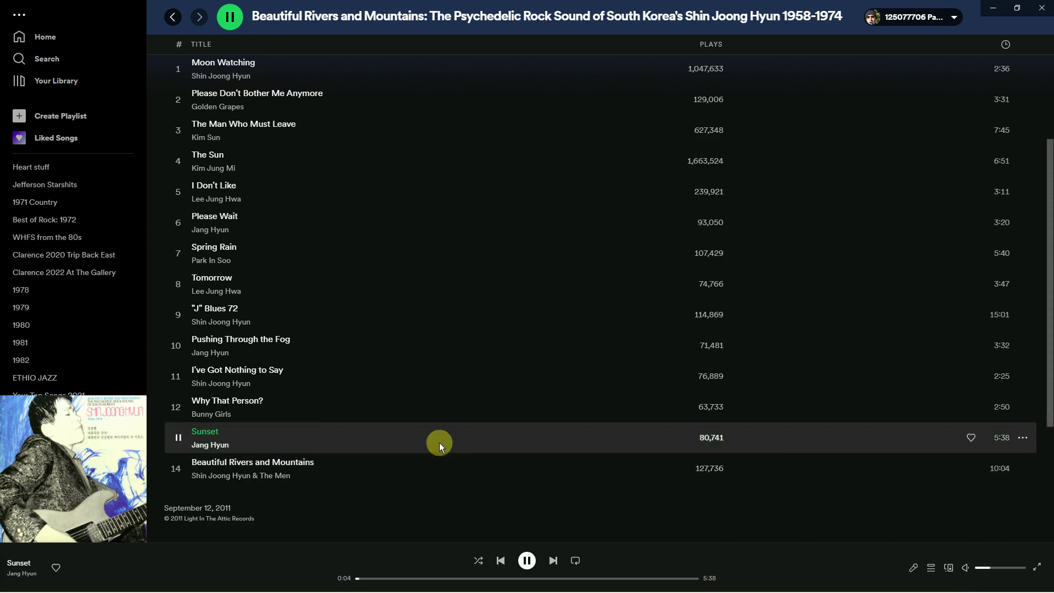
scroll(439, 442, "up", 1)
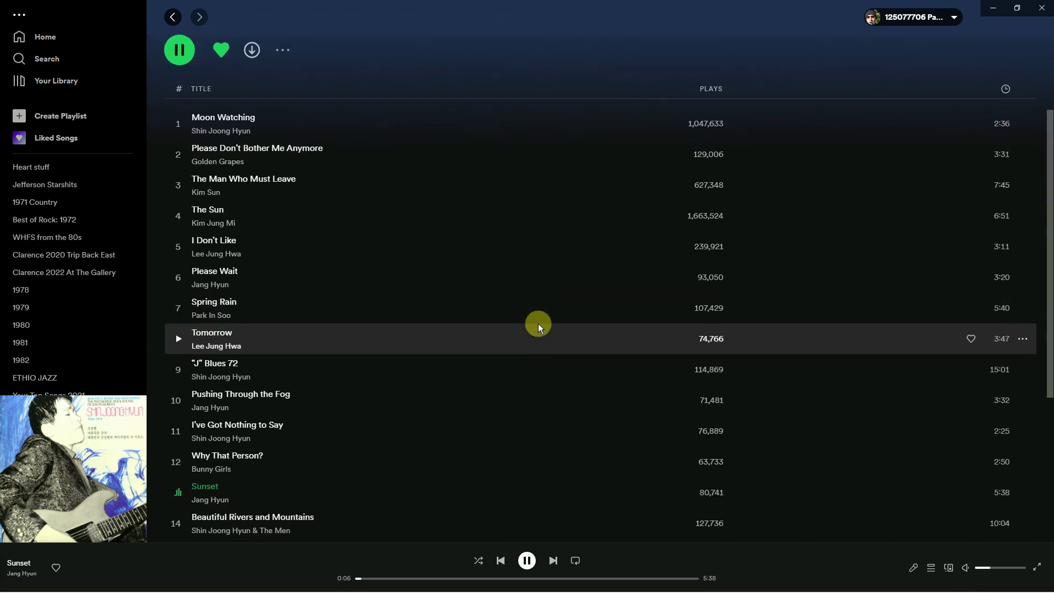
scroll(538, 324, "up", 3)
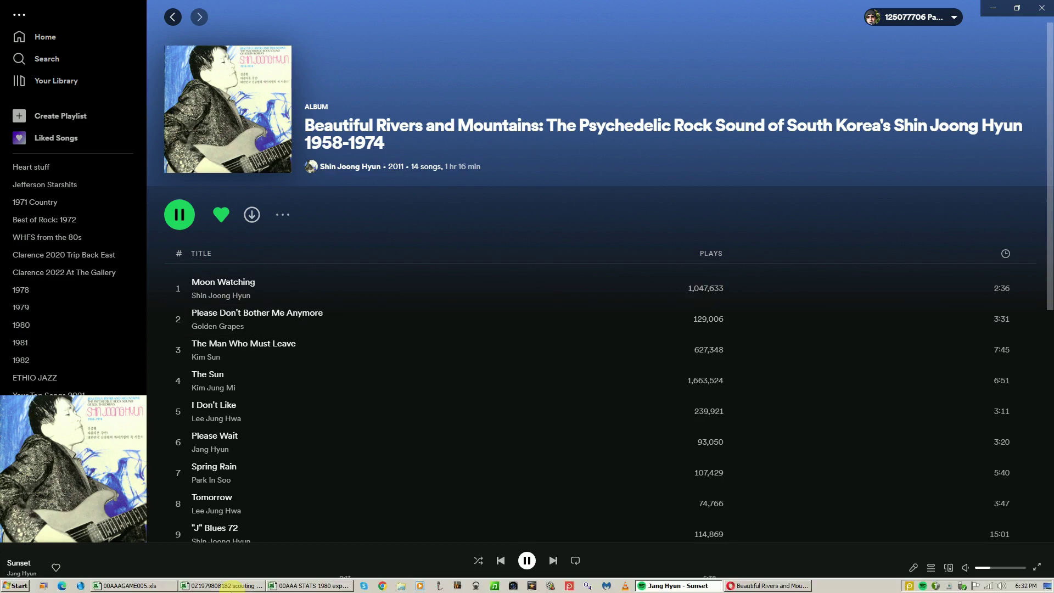
left_click(127, 586)
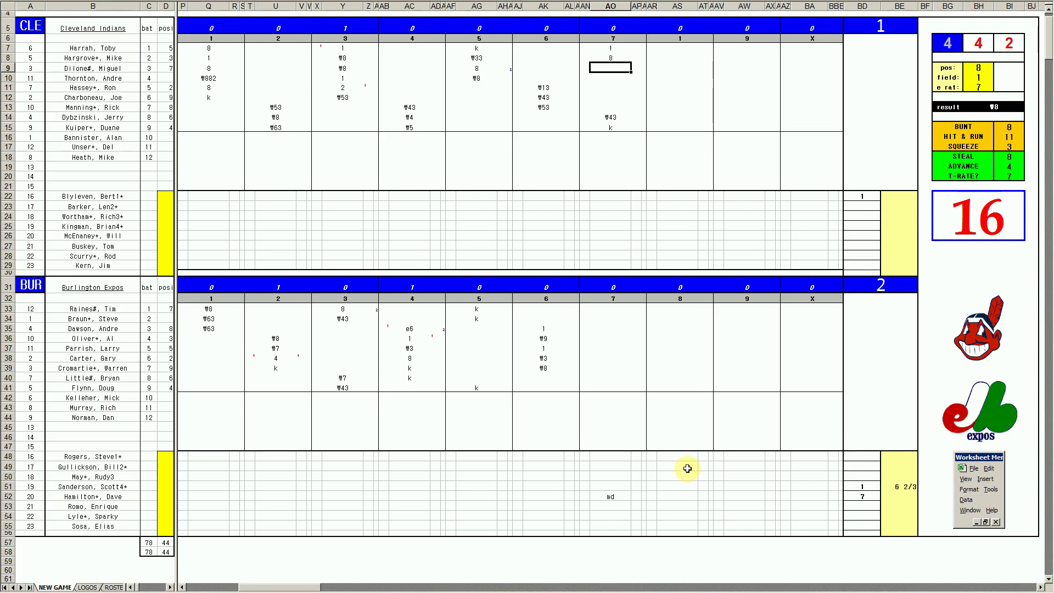
Commit ₩43 for Cleveland's row 9 and log ₩33 and 1 for Burlington rows 40–41
type("#43")
left_click(604, 378)
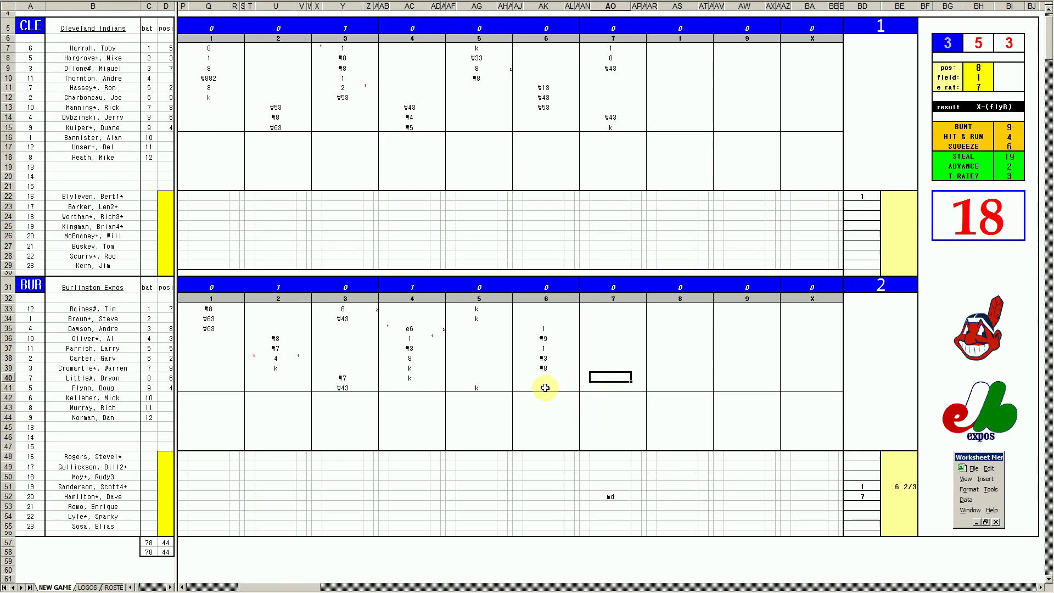
type("₩33")
key("Return")
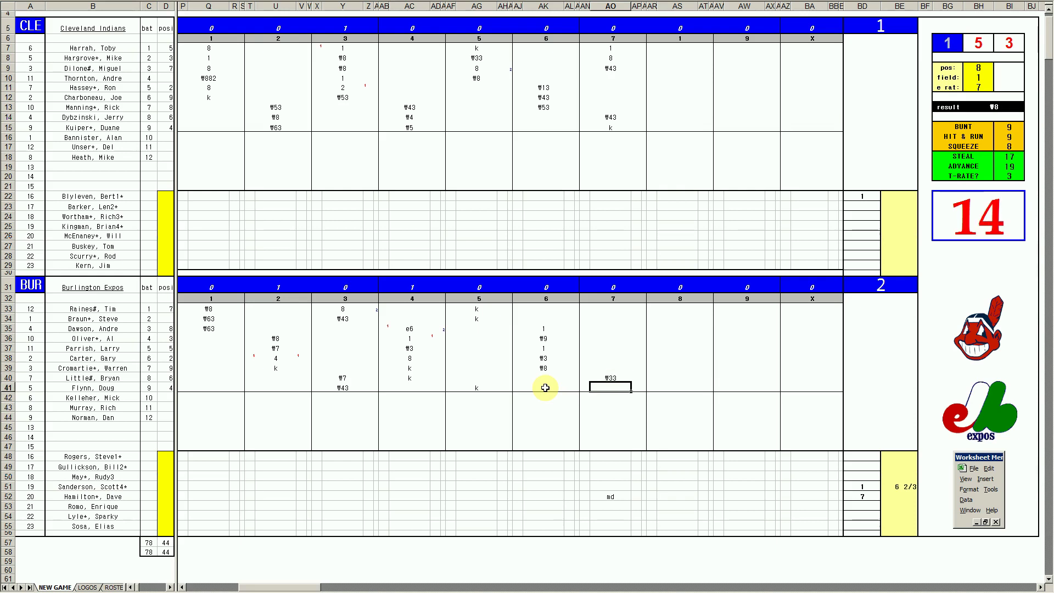
type("1")
Re-roll the dice with F9, set pos to 7, and start entering '2e7 in AO33
left_click(614, 308)
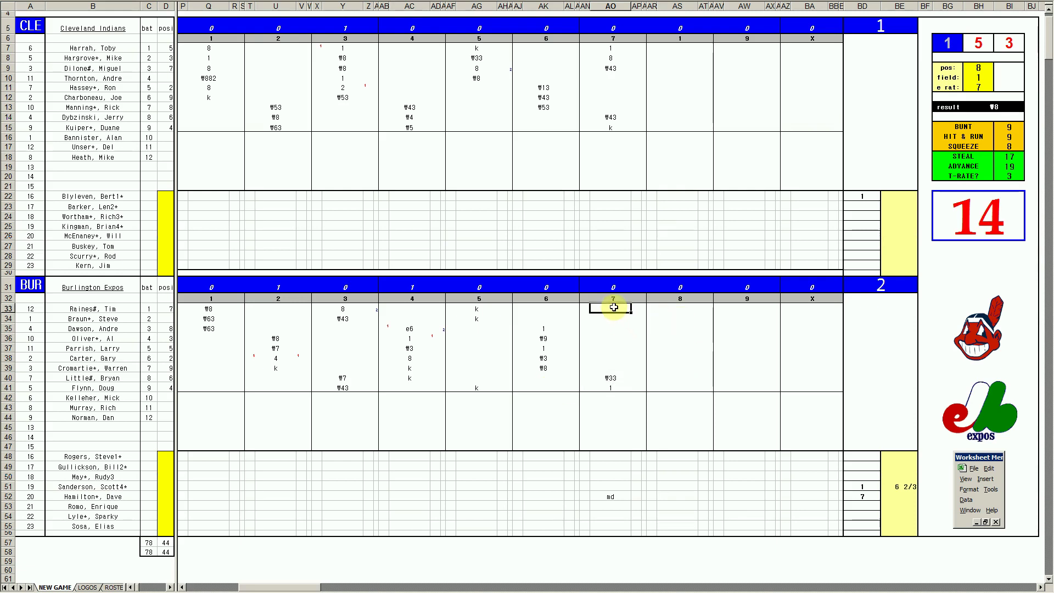
key("F9")
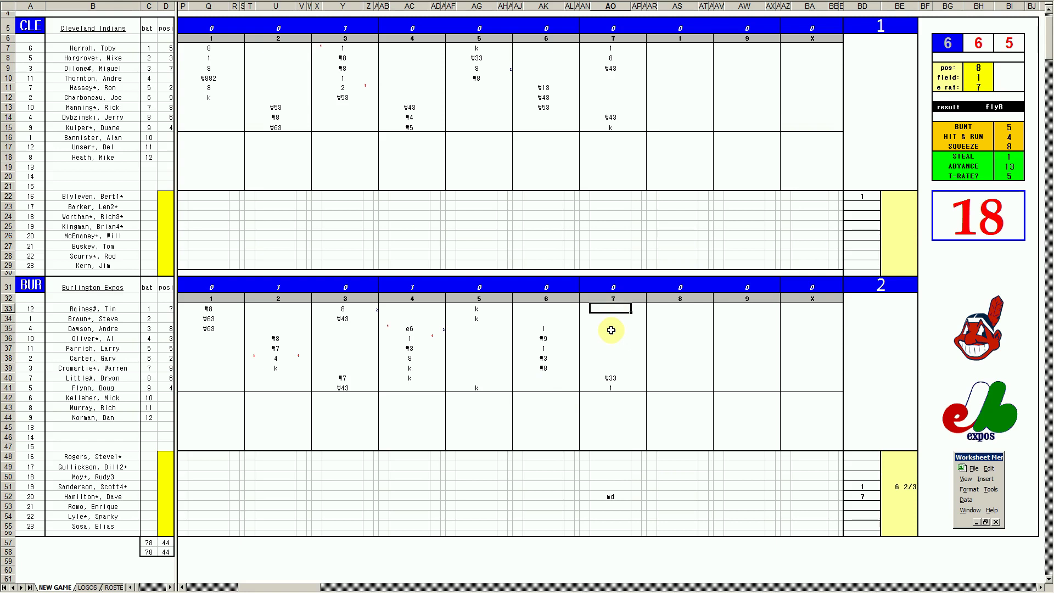
type("7")
key("Return")
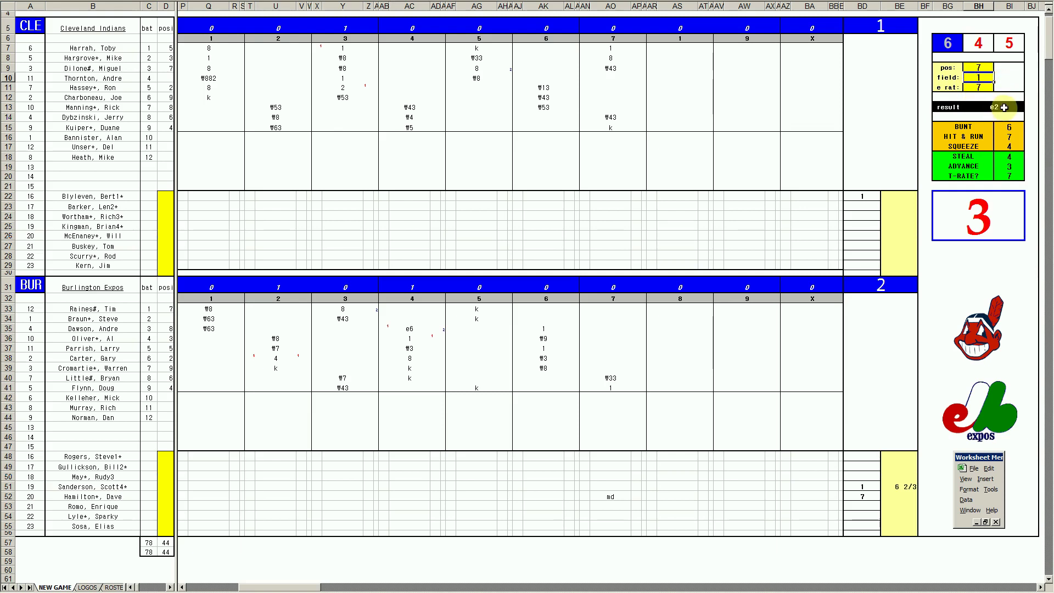
left_click(619, 308)
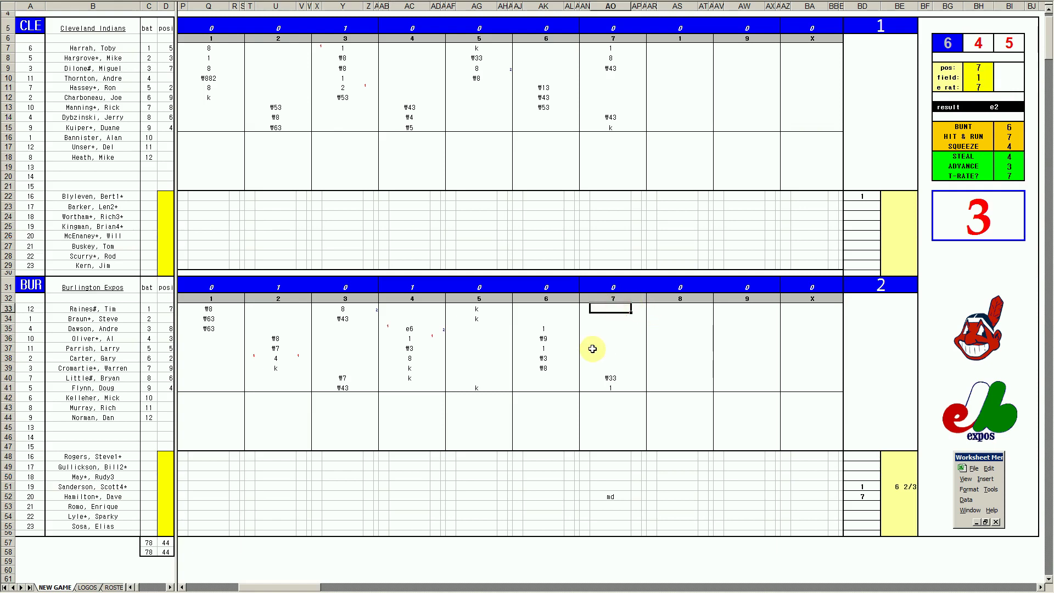
type("'2e7")
Confirm 2e7 in AO33 for Burlington's row 33 batter
key("Return")
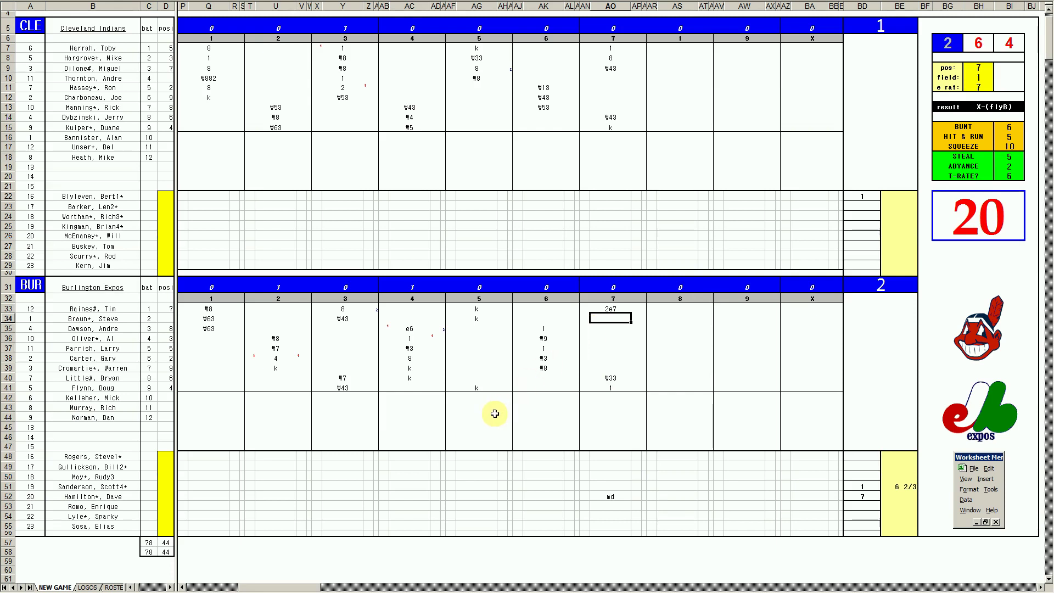
Log ₩4, 8 and 1 for Burlington's next three 7th-inning batters
type("\\4")
left_click(608, 329)
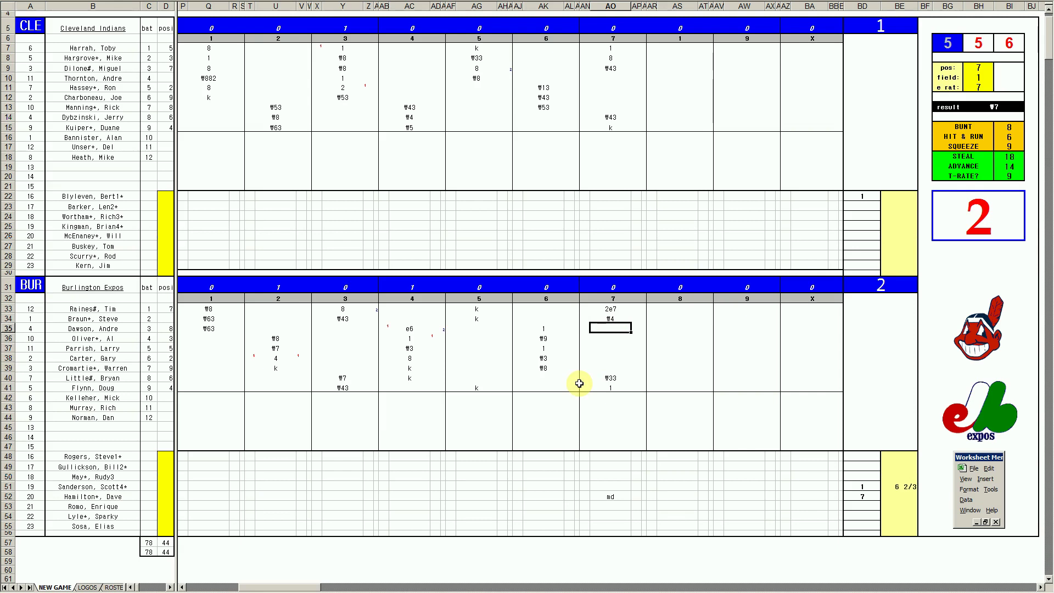
type("8")
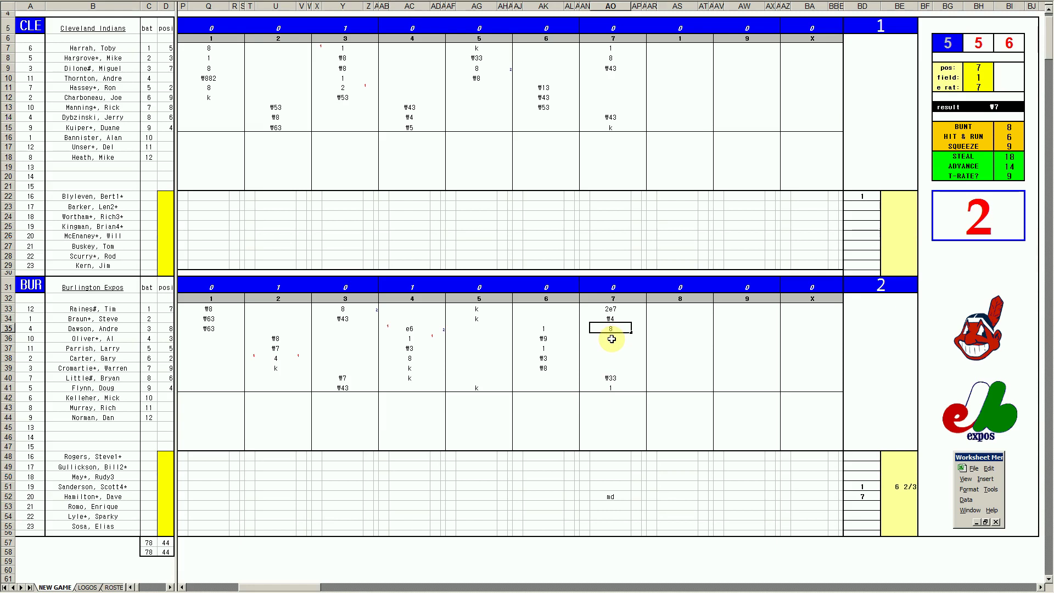
key("Return")
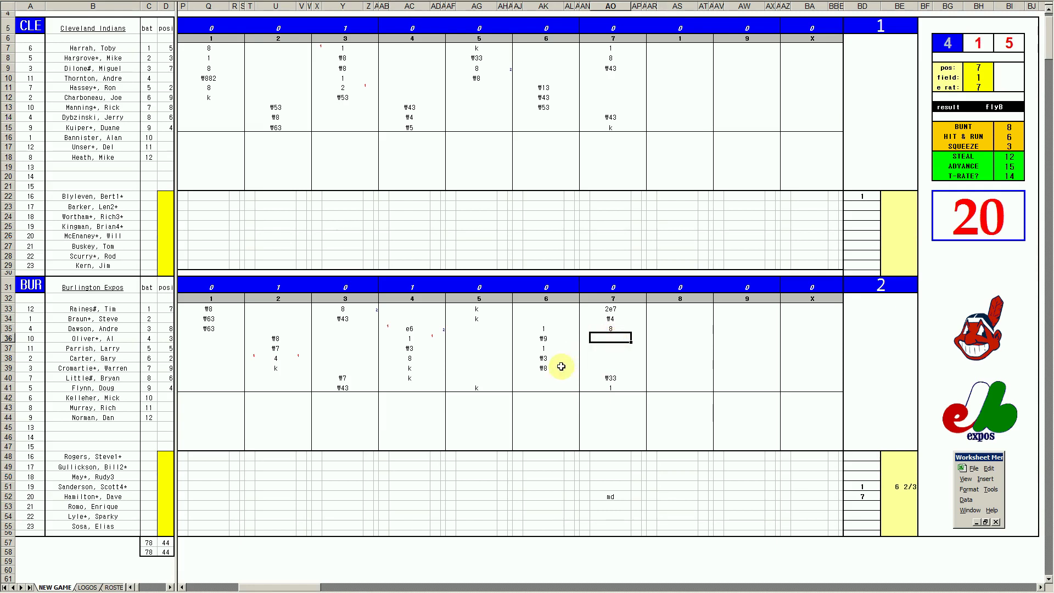
type("1")
key("Return")
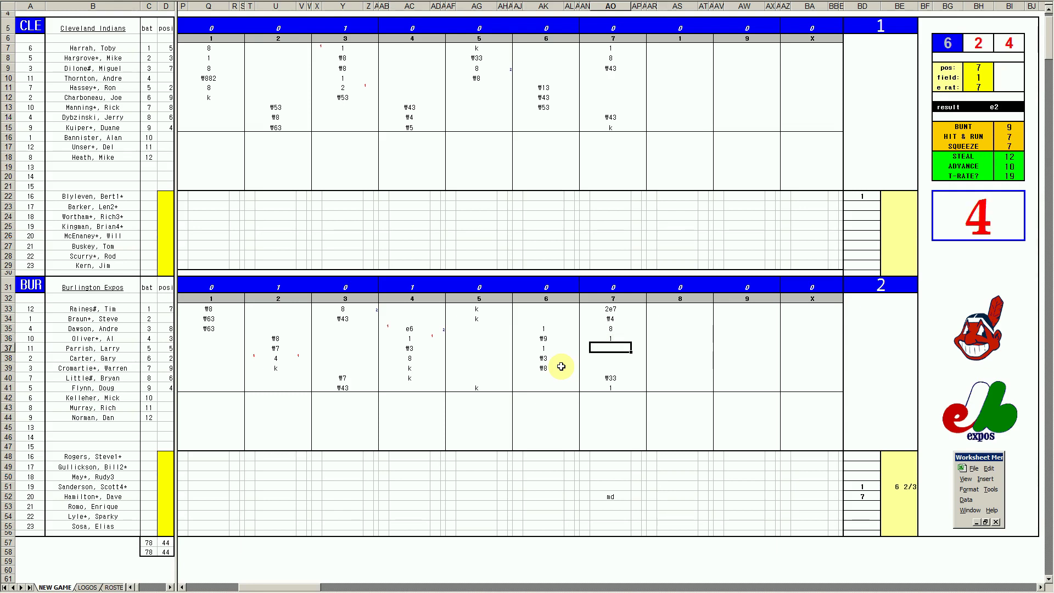
Add a 2 marker beside row 36 and mark runs of 1 for rows 41 and 33
key("Right")
type("2")
key("Left")
key("Left")
key("Down")
key("Down")
key("Down")
key("Down")
key("Down")
type("1")
key("Up")
key("Up")
key("Up")
key("Up")
key("Up")
key("Up")
key("Up")
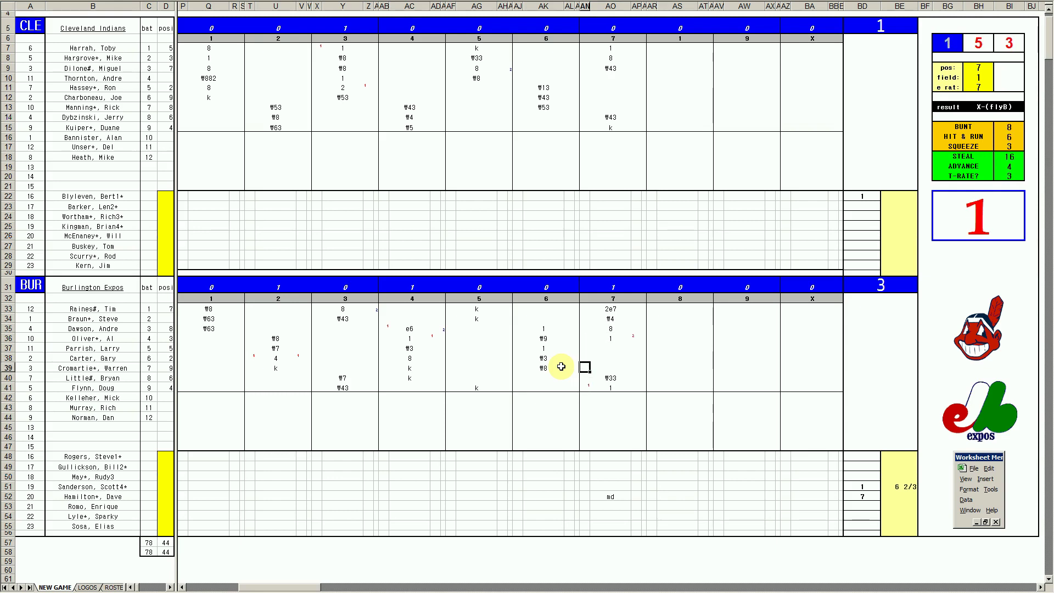
key("Up")
type("1")
left_click(611, 348)
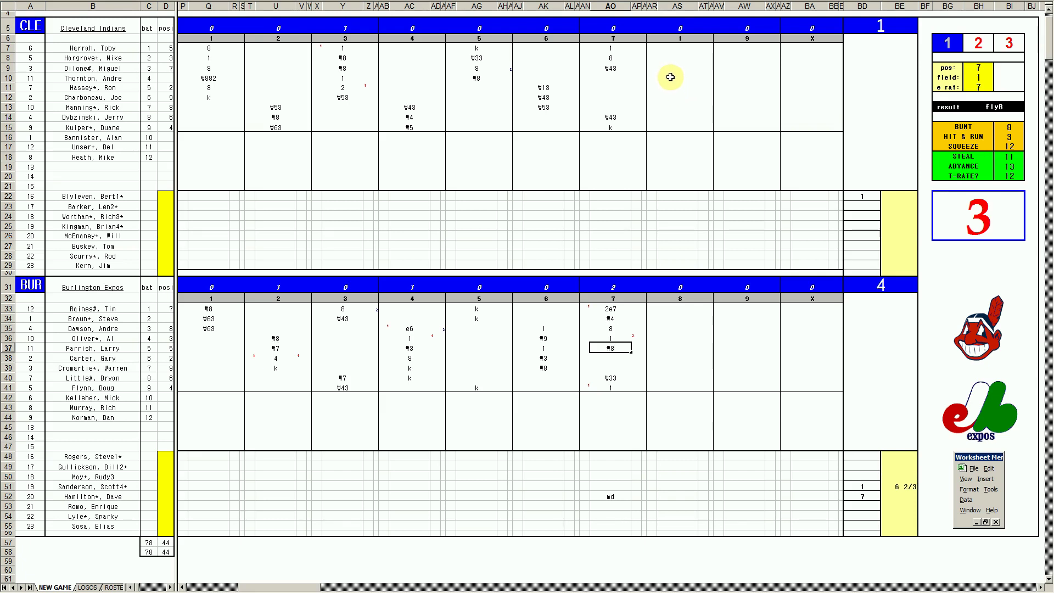
Enter 8 and ₩8 for Cleveland rows 10–11 in the 8th and add +2/3 to the reliever's innings
left_click(668, 78)
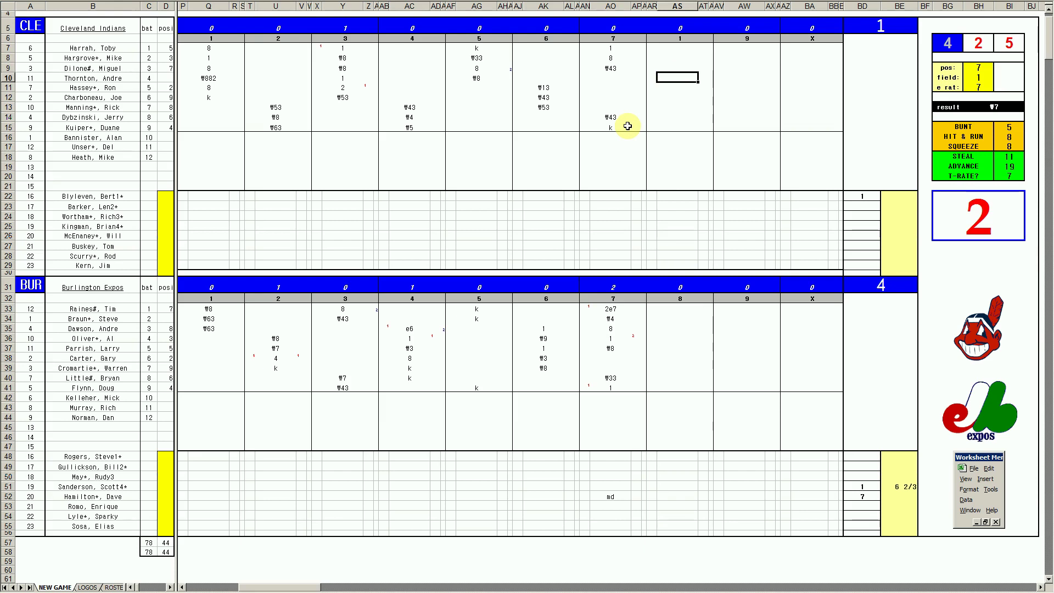
type("8")
key("Return")
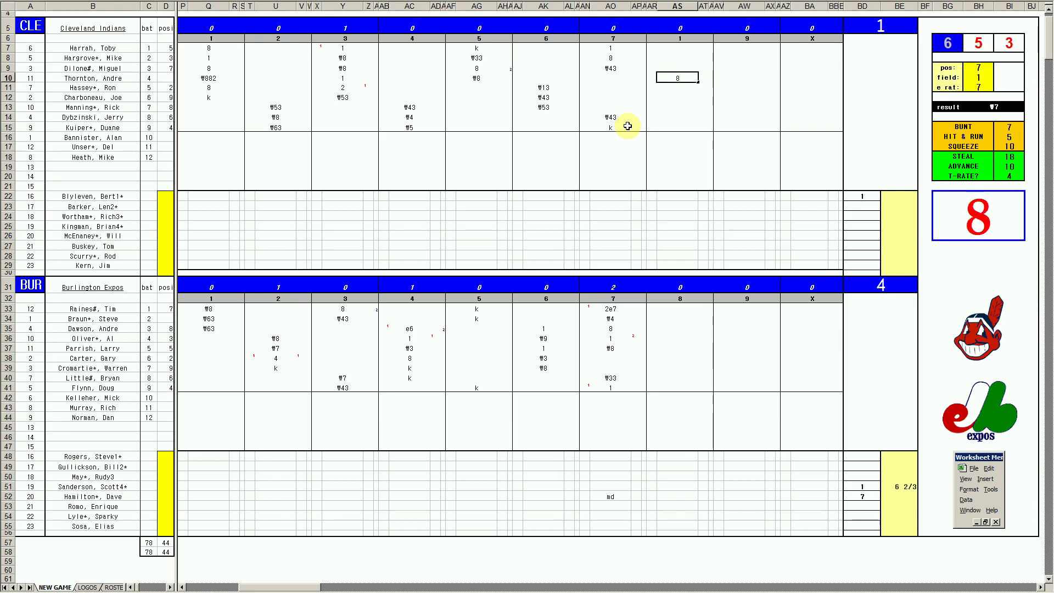
type("\\8")
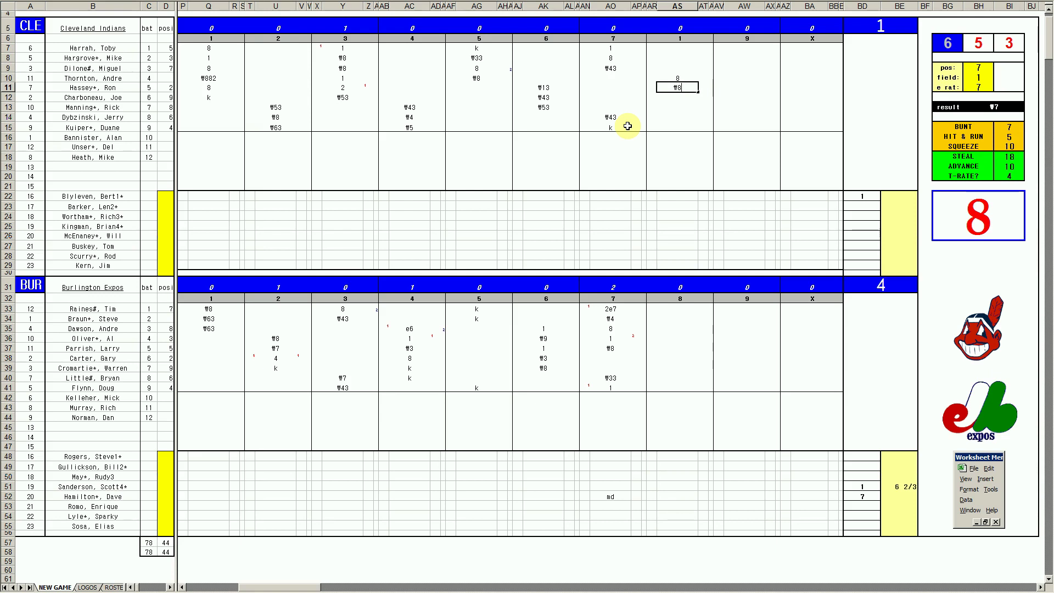
left_click(895, 498)
type("+2/3")
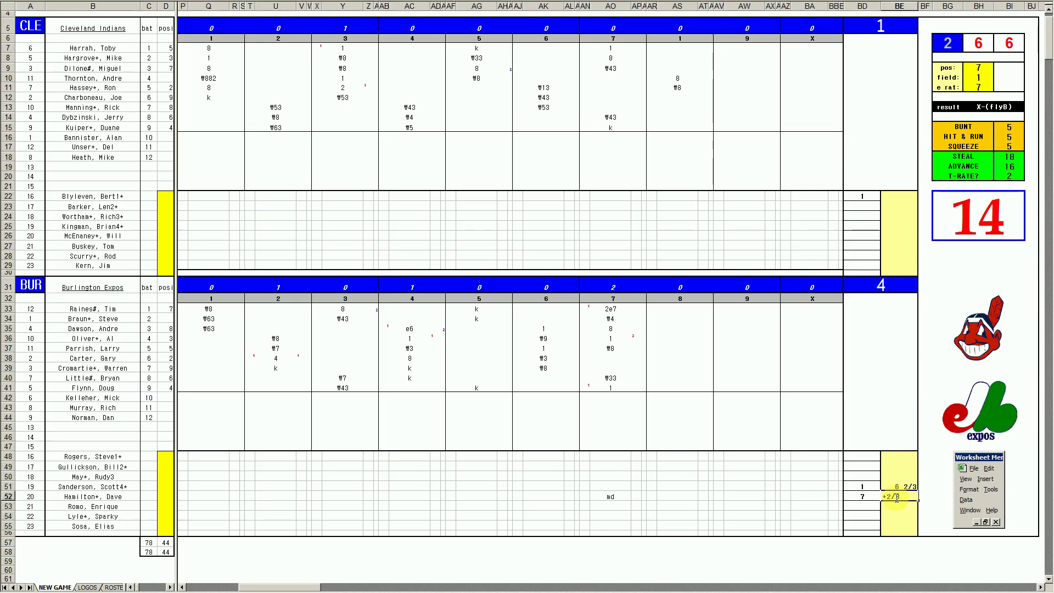
Add a new Burlington pitcher entering in the 8th, marked jc in AS55
left_click(876, 513)
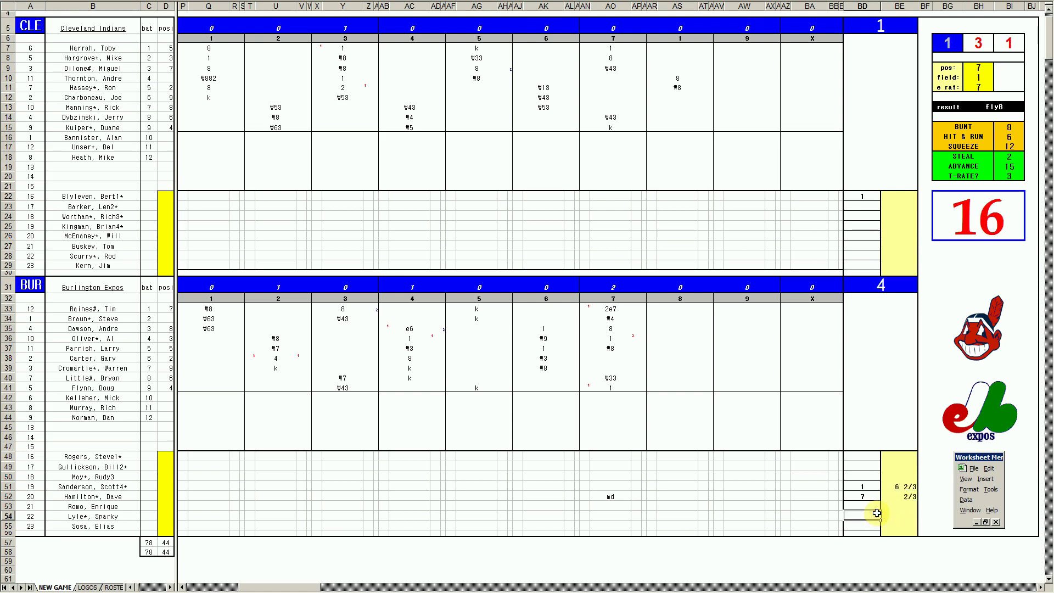
key("Return")
type("8")
key("Left")
key("Left")
key("Left")
key("Left")
key("Left")
key("Left")
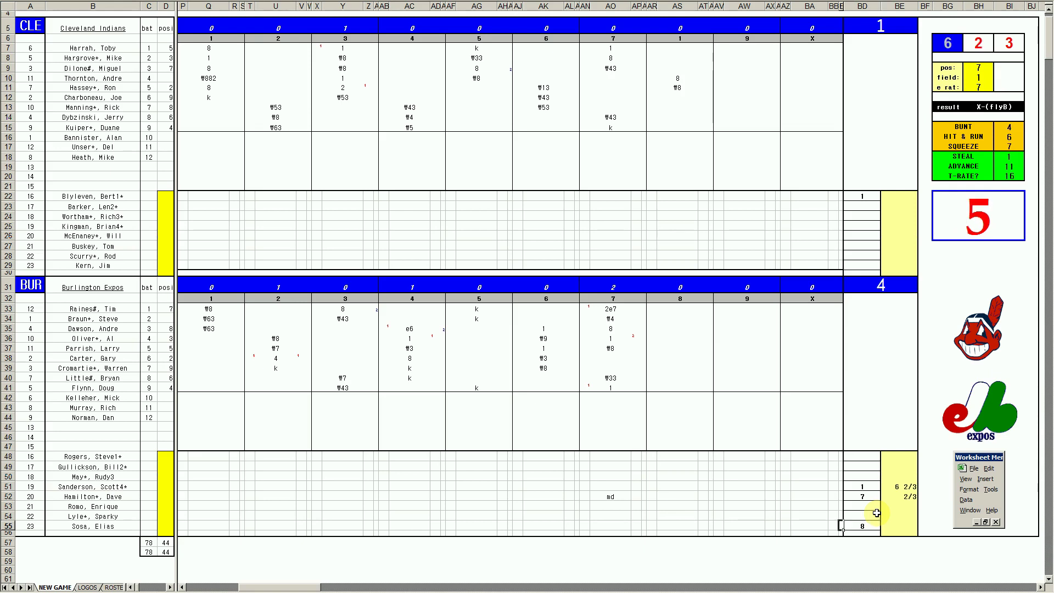
key("Left")
key("Left")
key("Left")
key("Left")
key("Left")
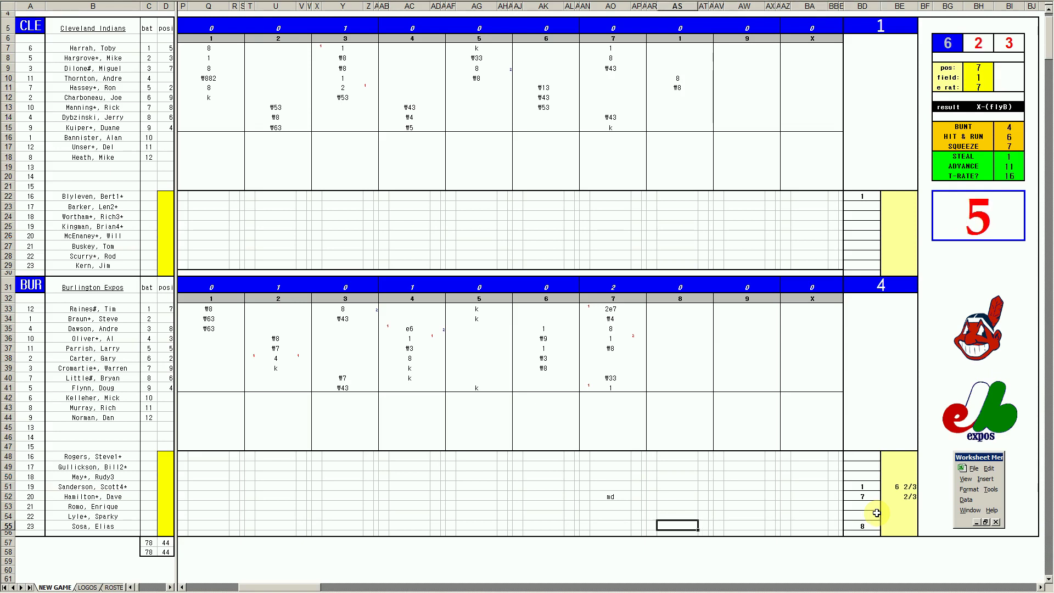
type("jc")
Set the dice panel pos rating to 6 and field rating to 4
left_click(679, 97)
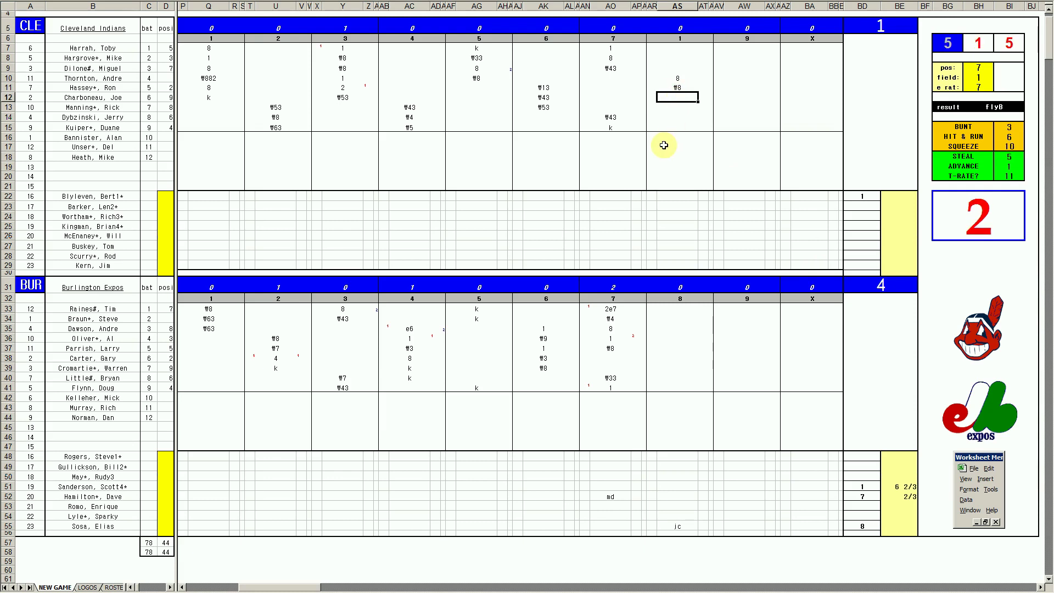
key("ctrl+d")
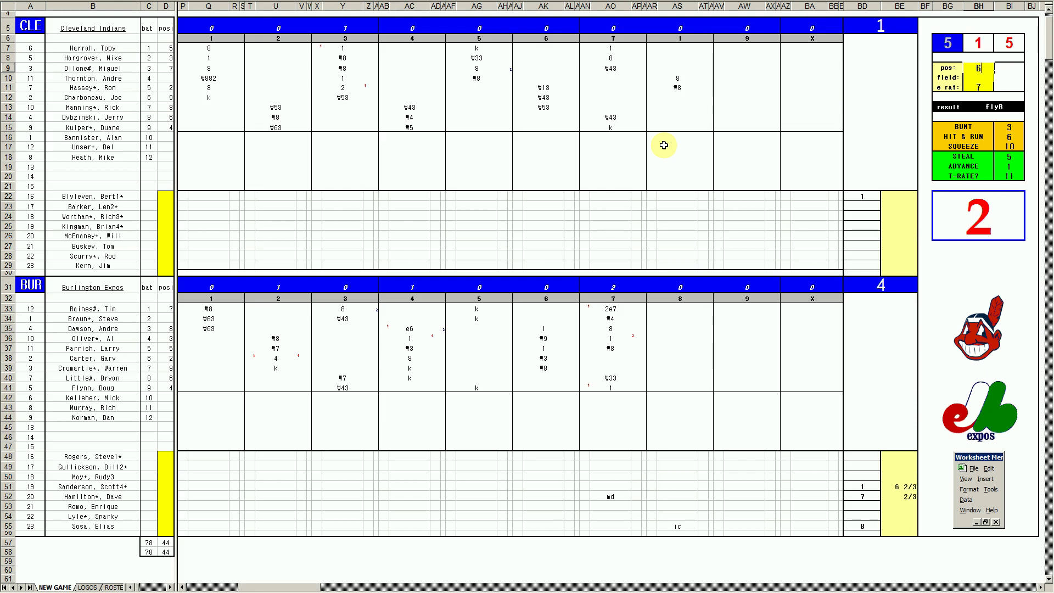
key("ctrl+d")
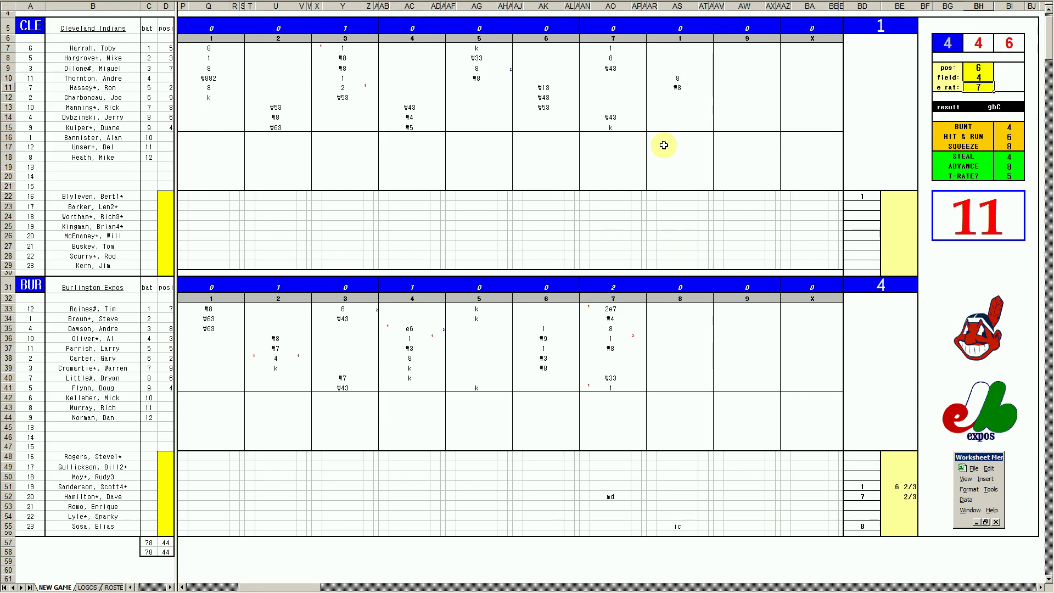
Log ₩63 and ₩33 for Cleveland's rows 12–13 in the 8th inning
left_click(686, 98)
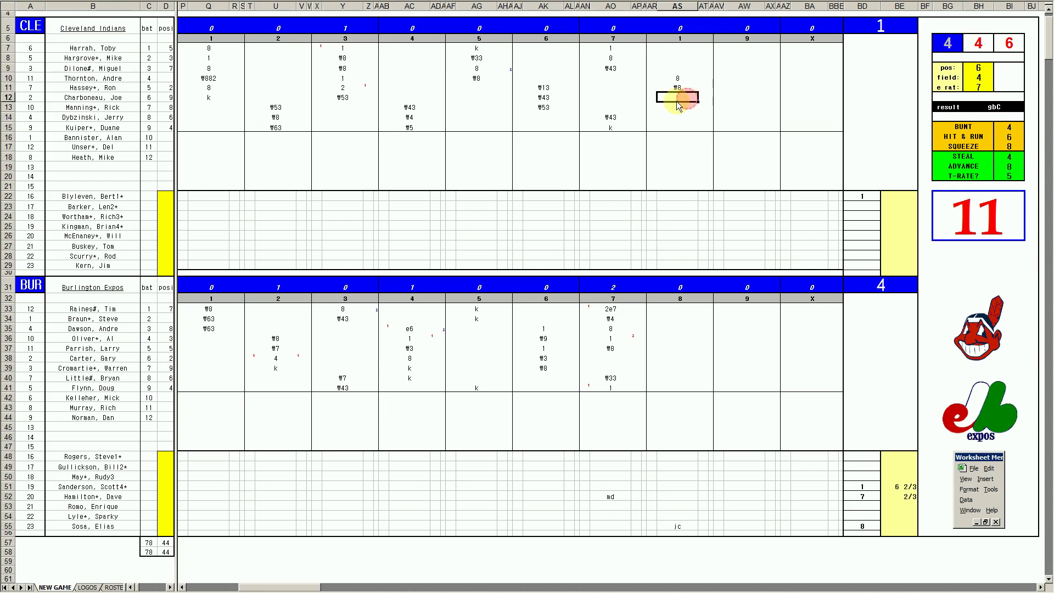
type("\\63")
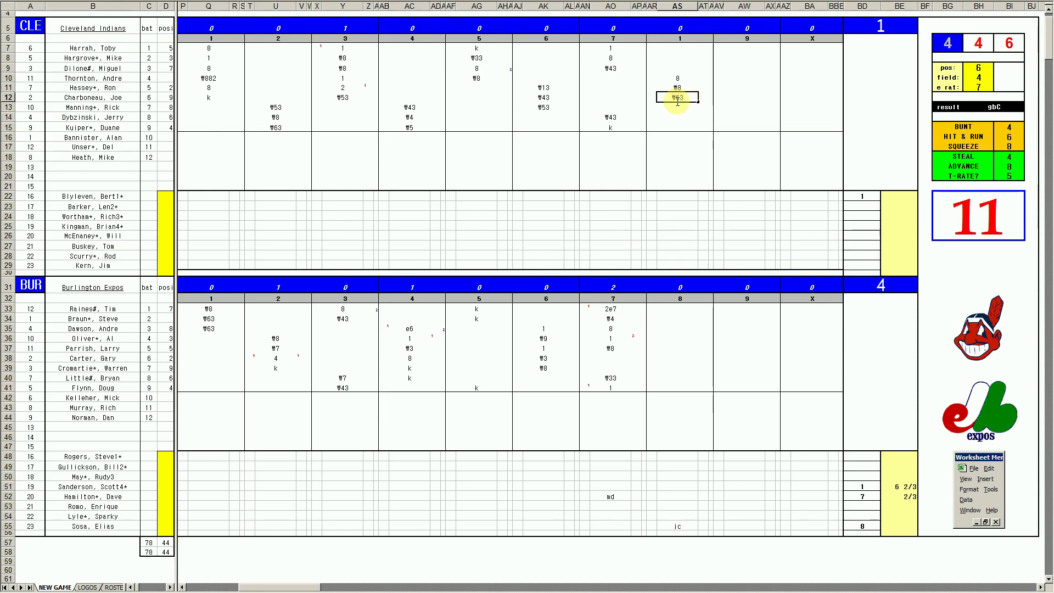
key("Return")
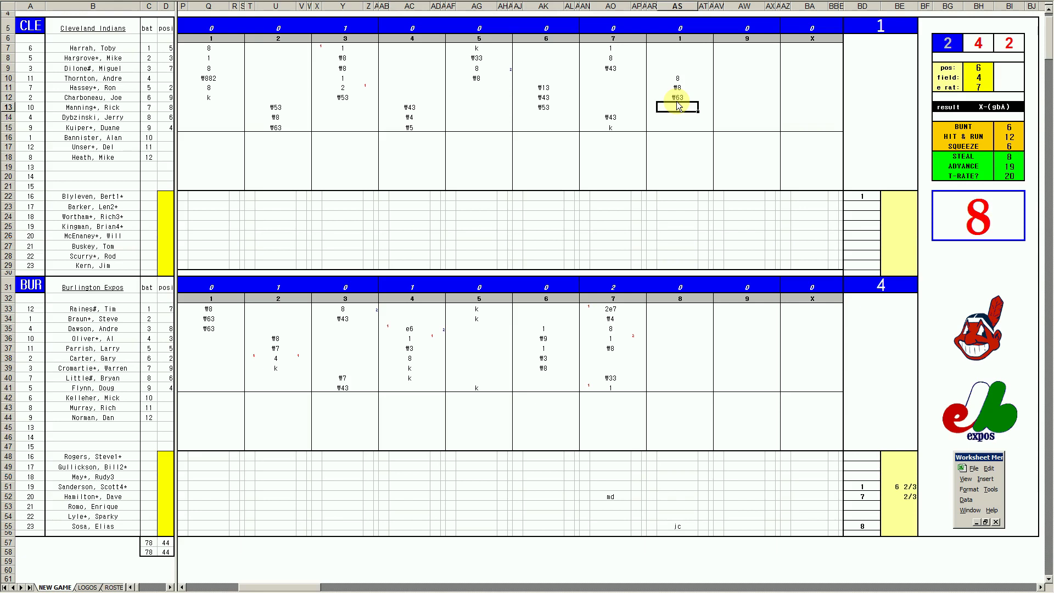
type("\\63")
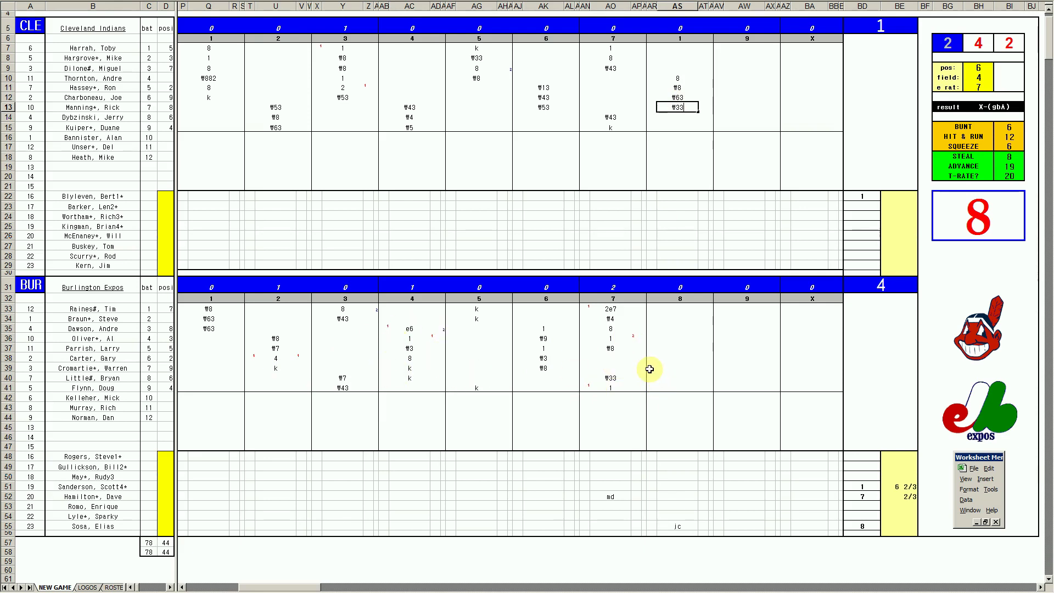
Enter Burlington's 8th-inning results k, ₩9, 1 and 1 down column AS, rows 38–41
left_click(669, 358)
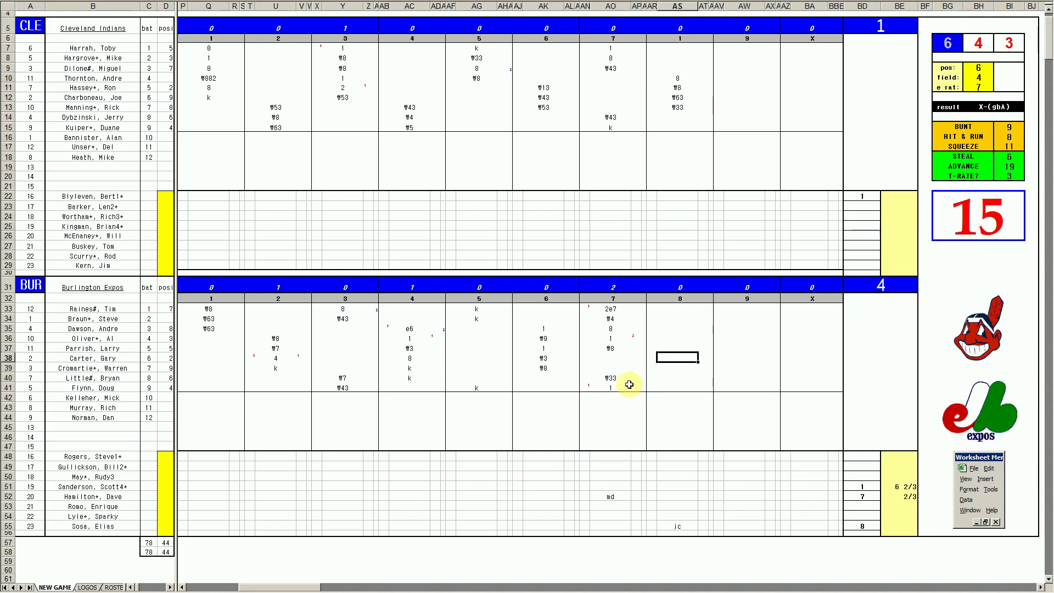
type("k")
key("Return")
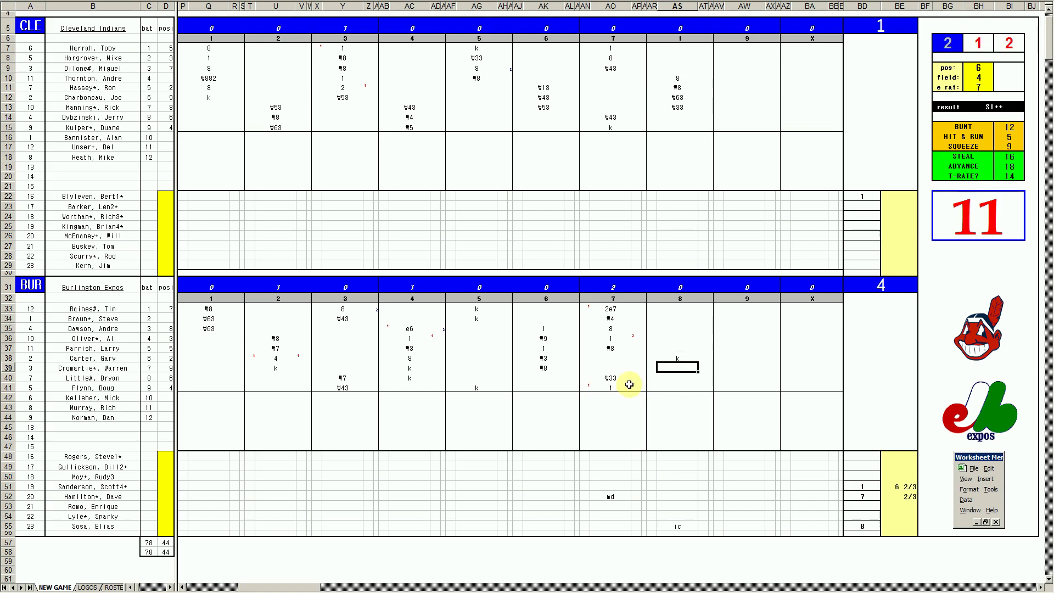
type("\\+9")
key("BackSpace")
key("BackSpace")
type("9")
key("Return")
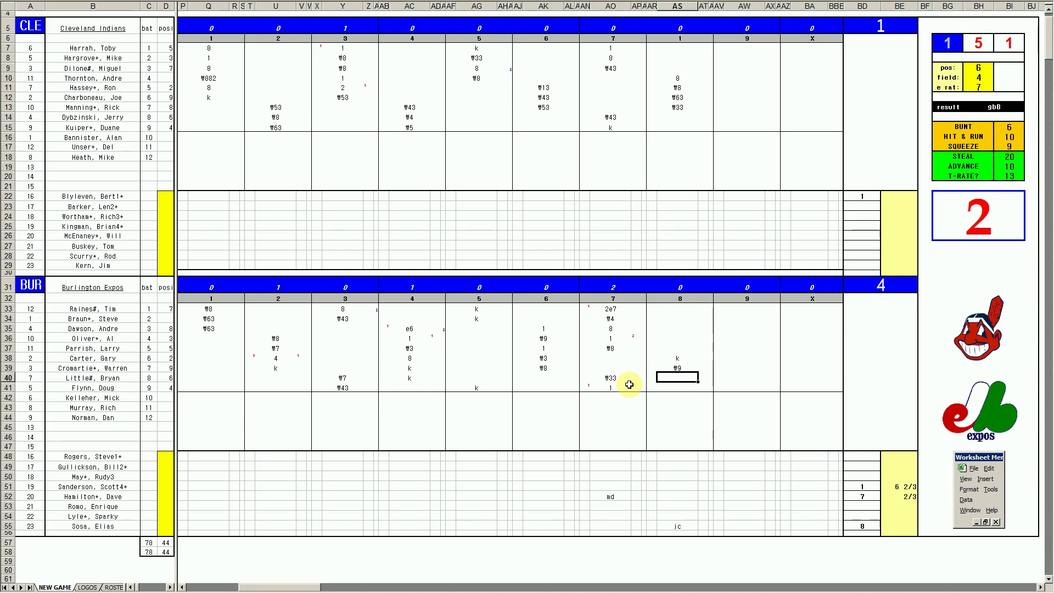
type("1")
key("Return")
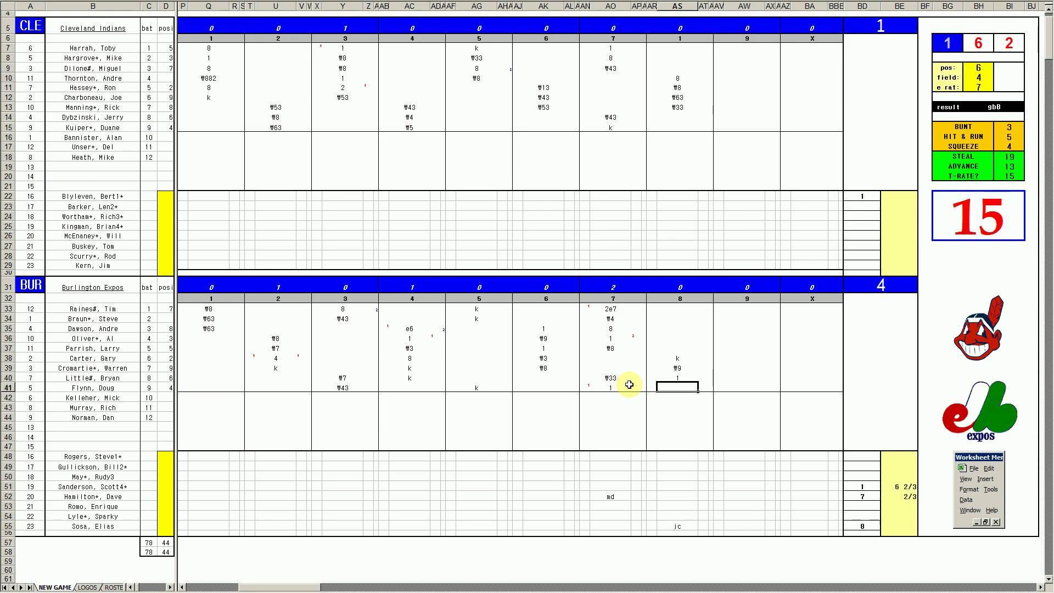
type("1")
Give Cleveland's starting pitcher 7 2/3 innings in BE22
left_click(890, 198)
type("7 2/3")
key("Return")
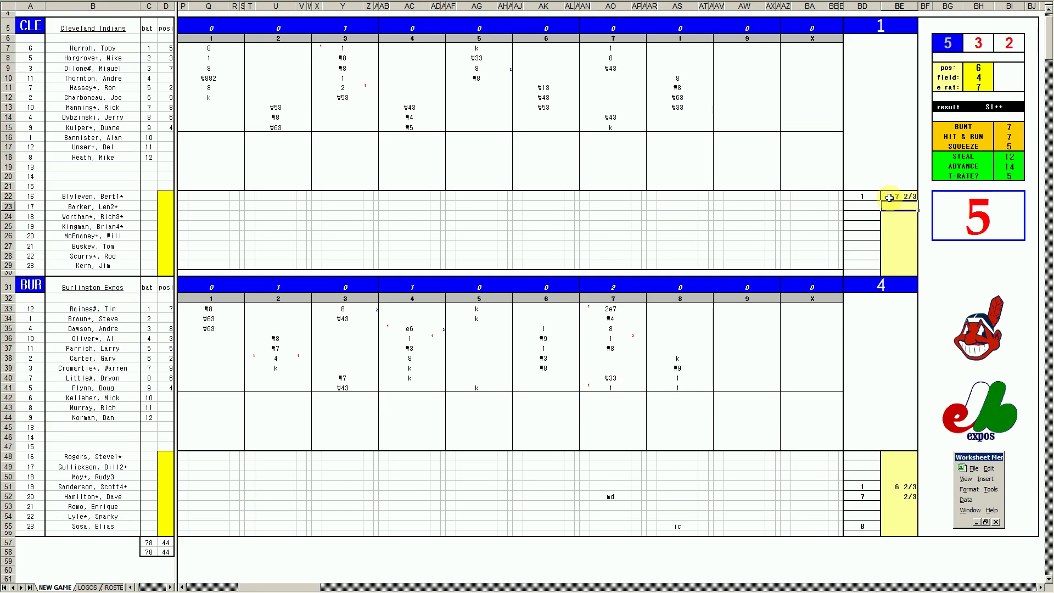
Add an 8th-inning reliever noted tr in row 28 and log an 8 in AS33
key("Left")
key("Down")
key("Down")
key("Down")
key("Down")
key("Down")
type("8")
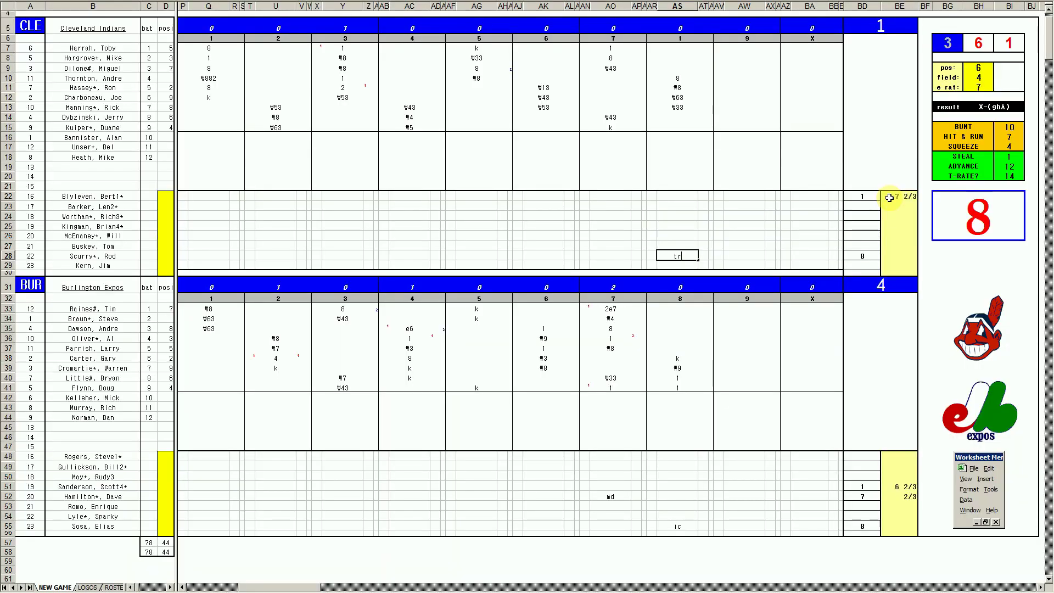
left_click(682, 309)
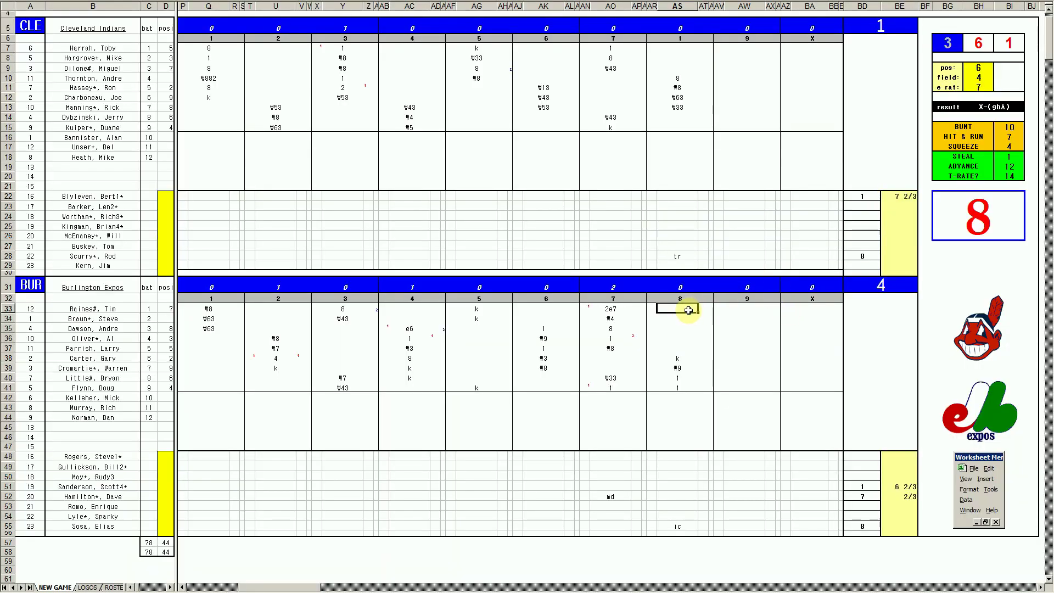
type("8")
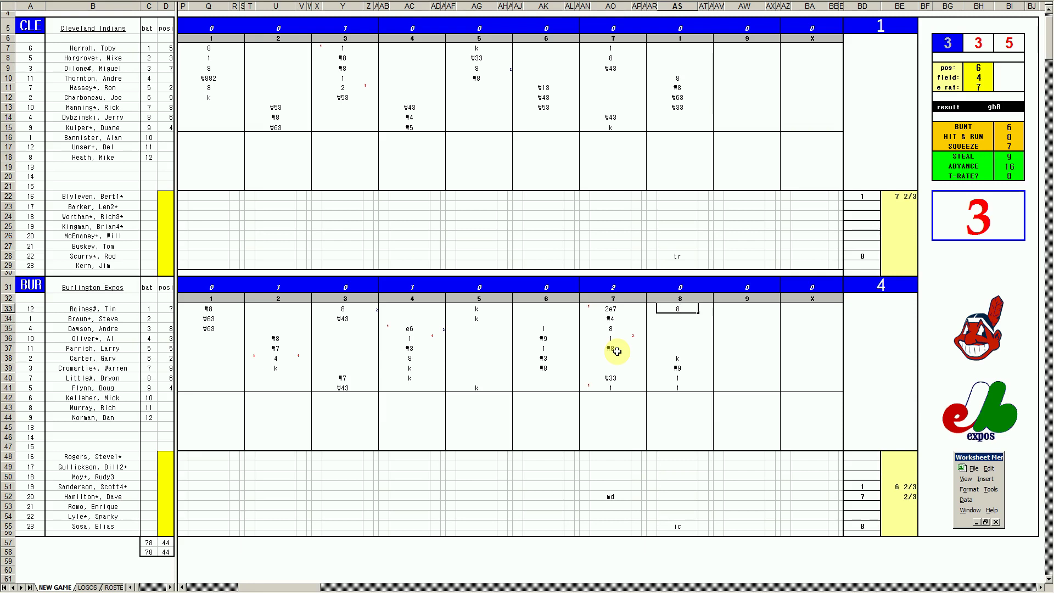
left_click(894, 256)
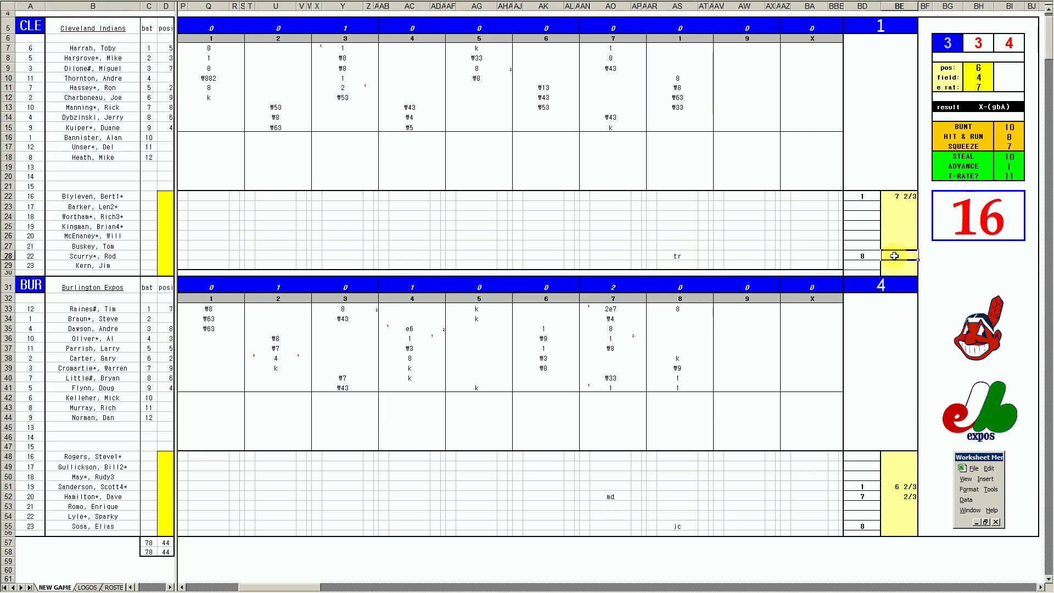
Add another 8th-inning reliever noted rm and record a strikeout k in AS43
key("Left")
key("Down")
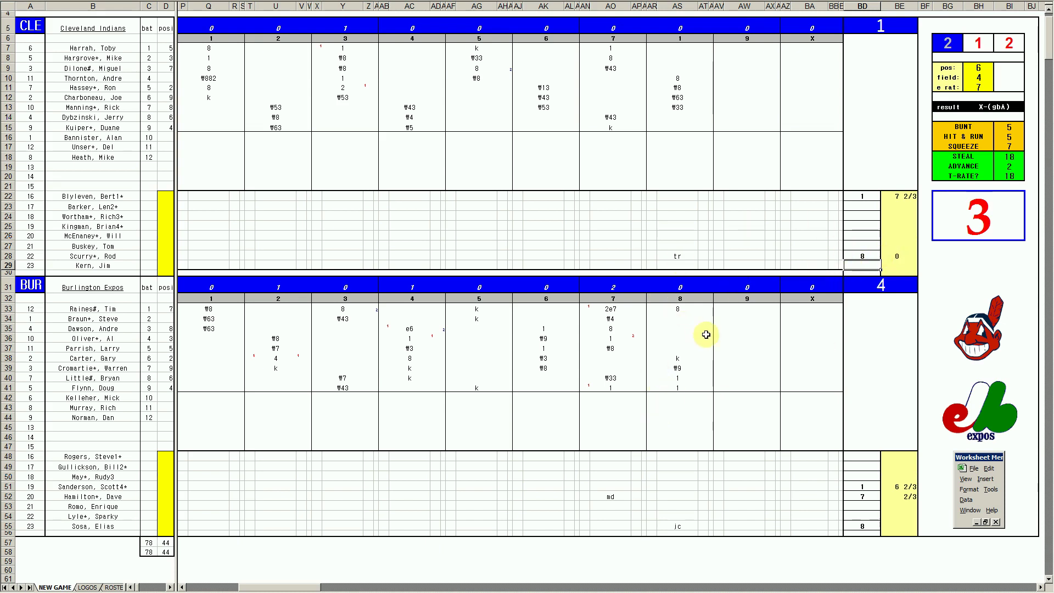
type("8")
key("Return")
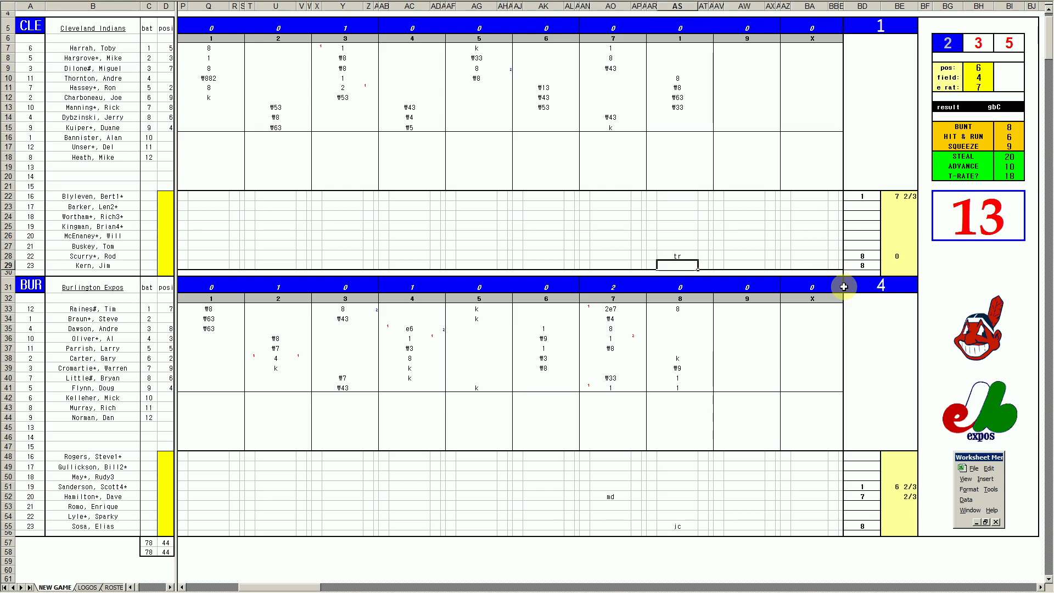
type("rm")
key("F2")
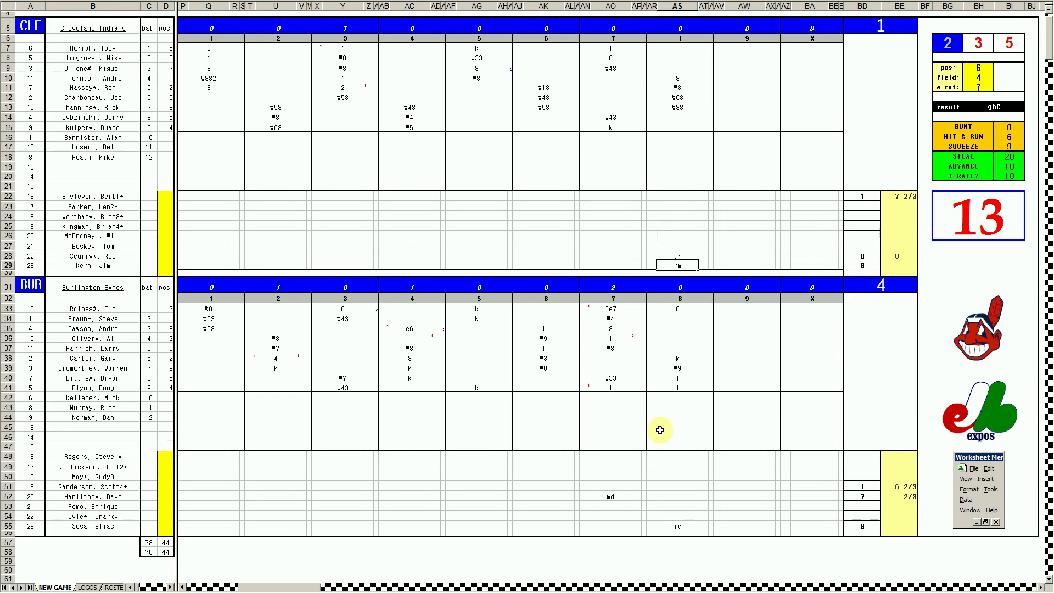
left_click(681, 407)
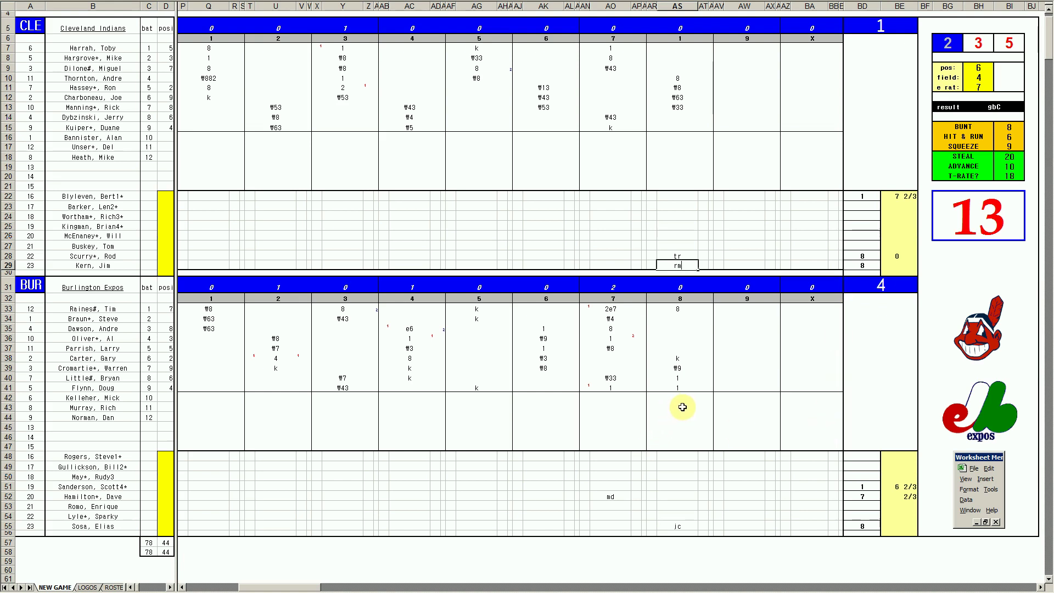
type("k")
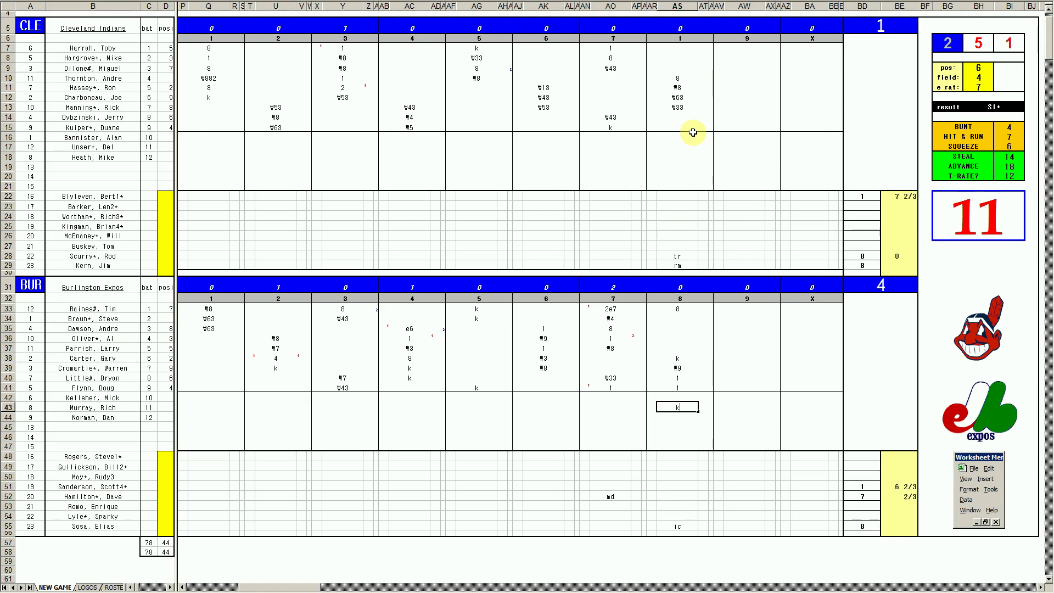
Enter 1 and 3 in AW14 and AW15 for Cleveland's 9th inning
left_click(737, 115)
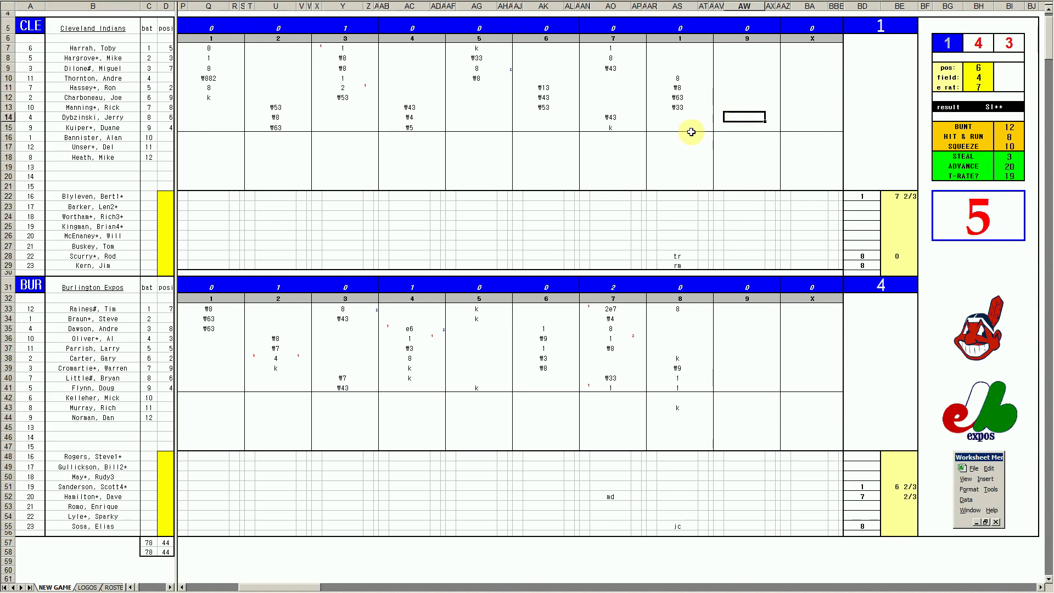
type("1")
key("Return")
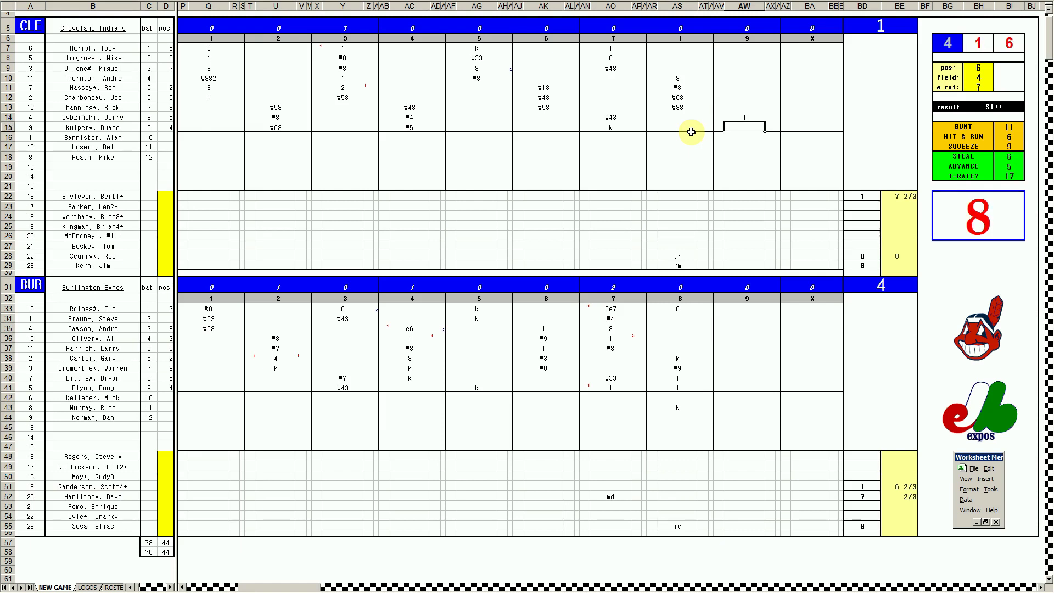
type("3")
key("Return")
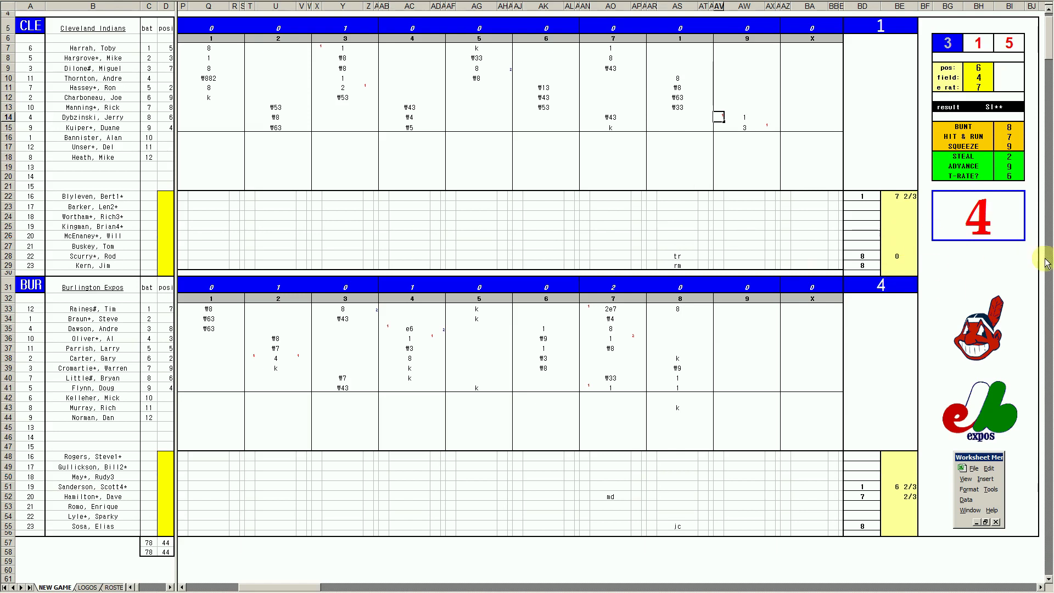
Record k in AW7, 1 in AW8, and a red 1 marker in AV14
left_click(750, 48)
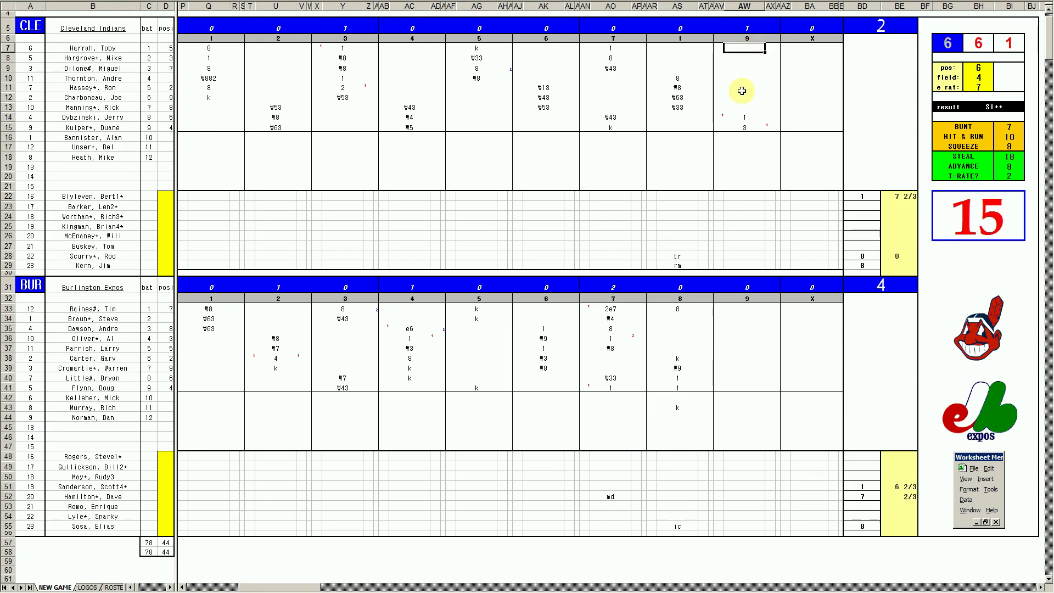
type("k")
key("Return")
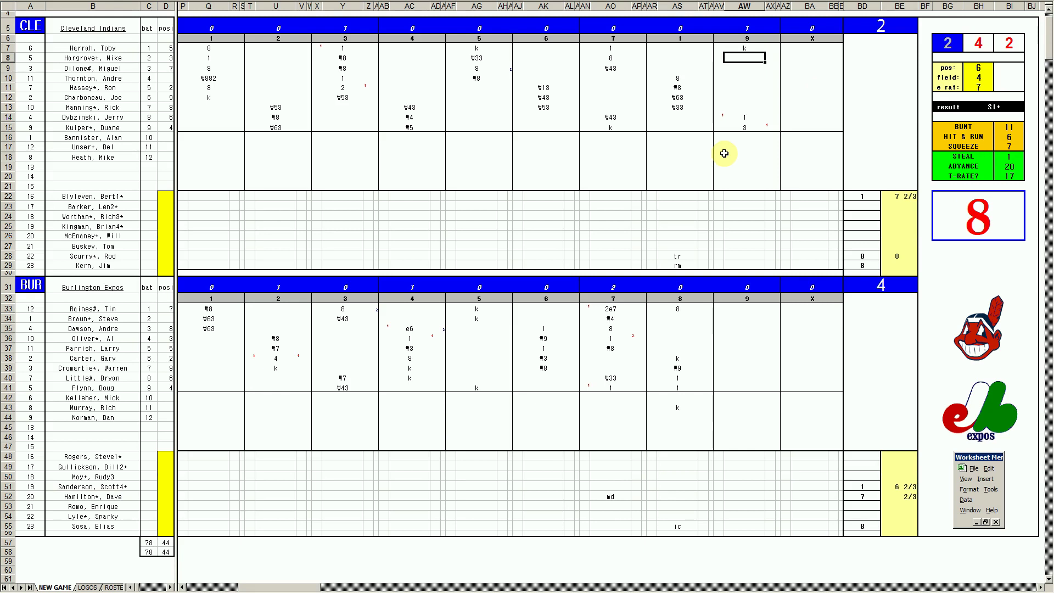
type("1")
key("Left")
key("Down")
key("Down")
key("Down")
key("Down")
key("Down")
key("Down")
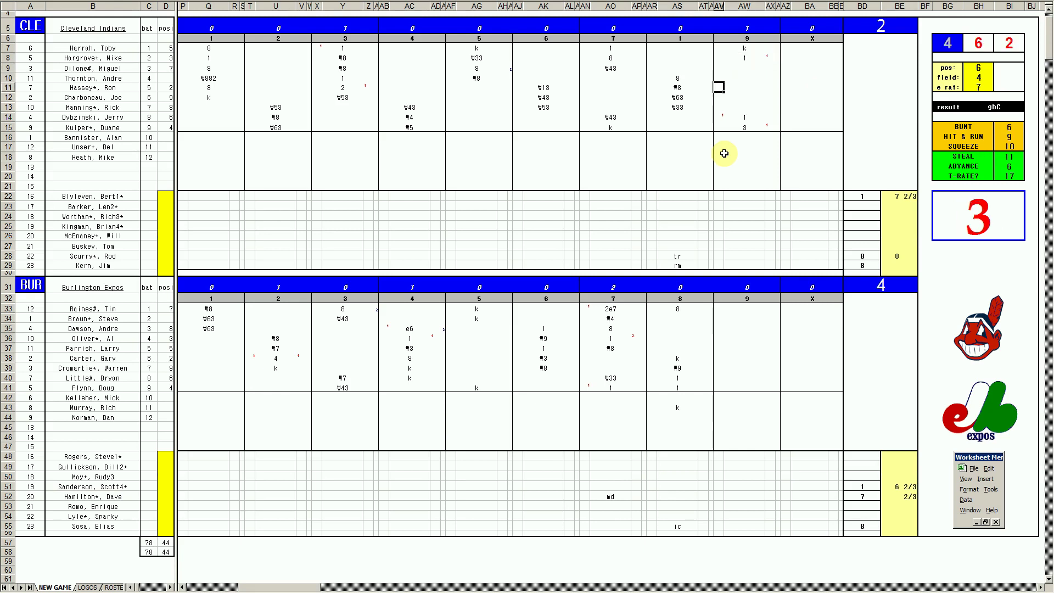
type("1")
key("Return")
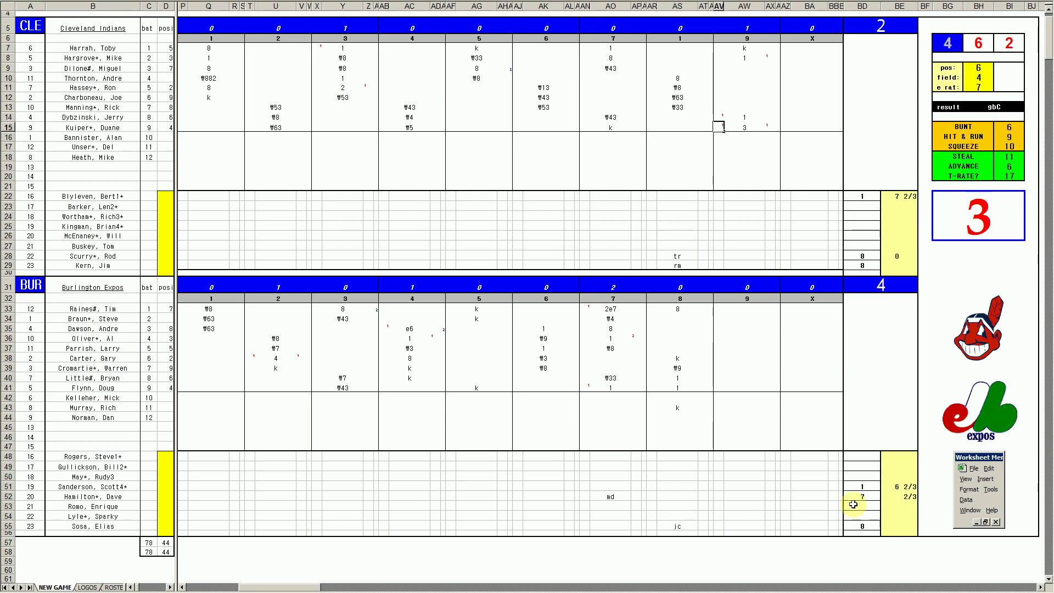
Enter ₩36 in AW9 and 4 in AW10 with a red 2 beside it
left_click(746, 68)
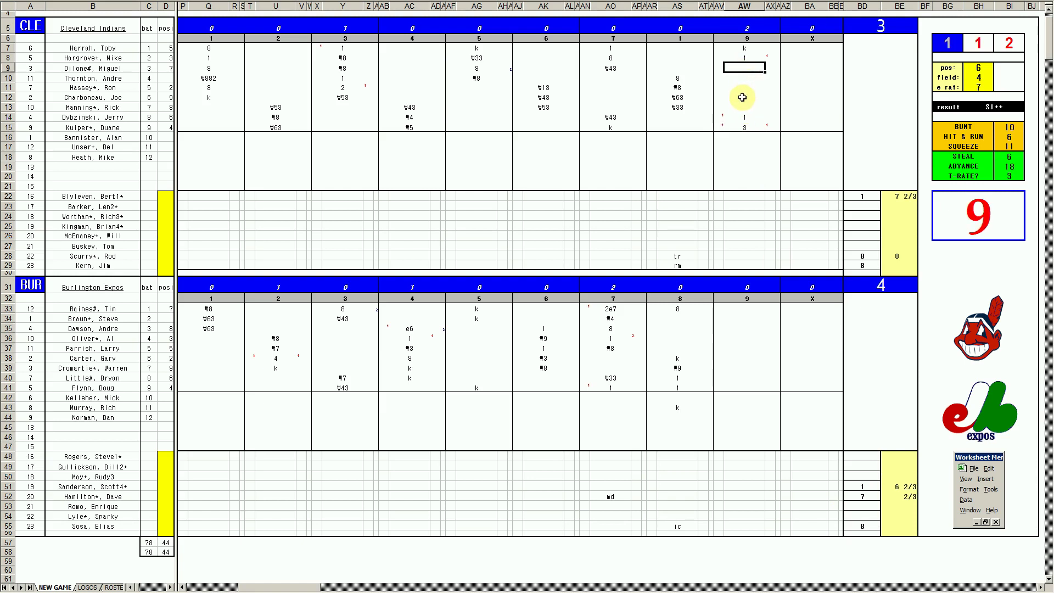
type("\\3")
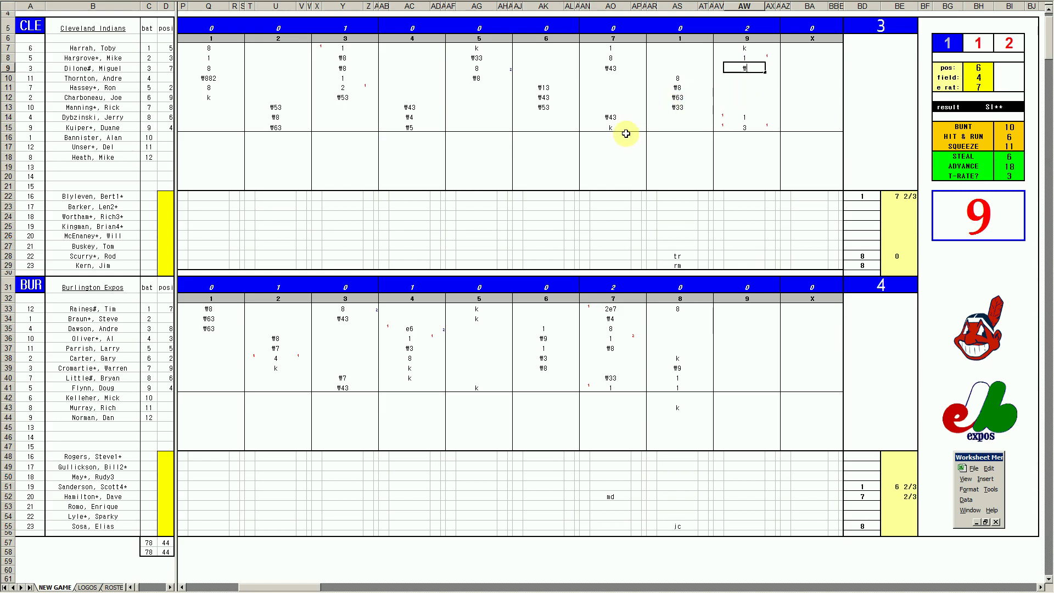
type("6")
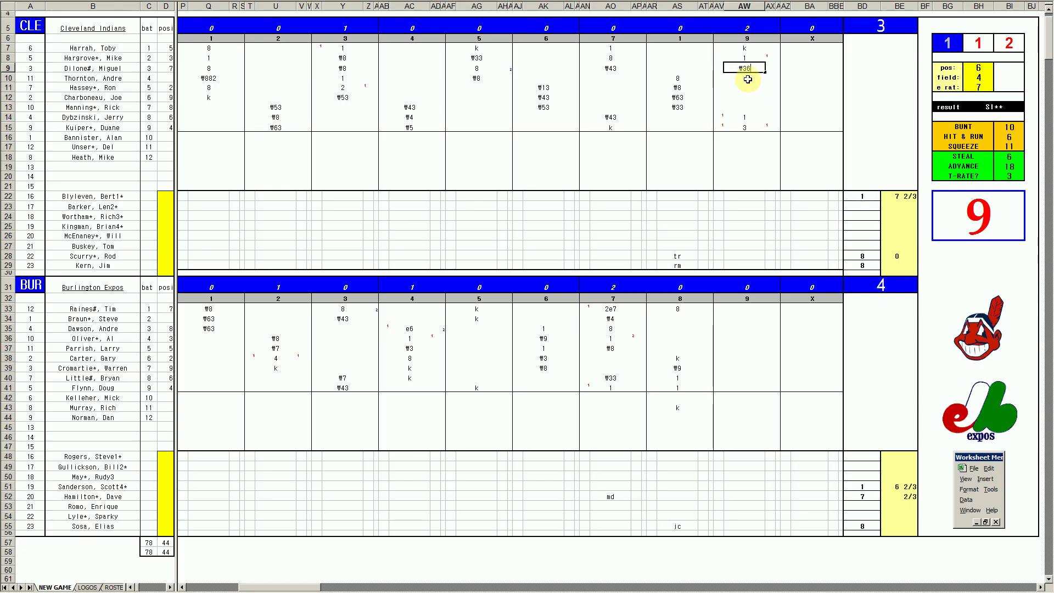
key("F2")
key("Return")
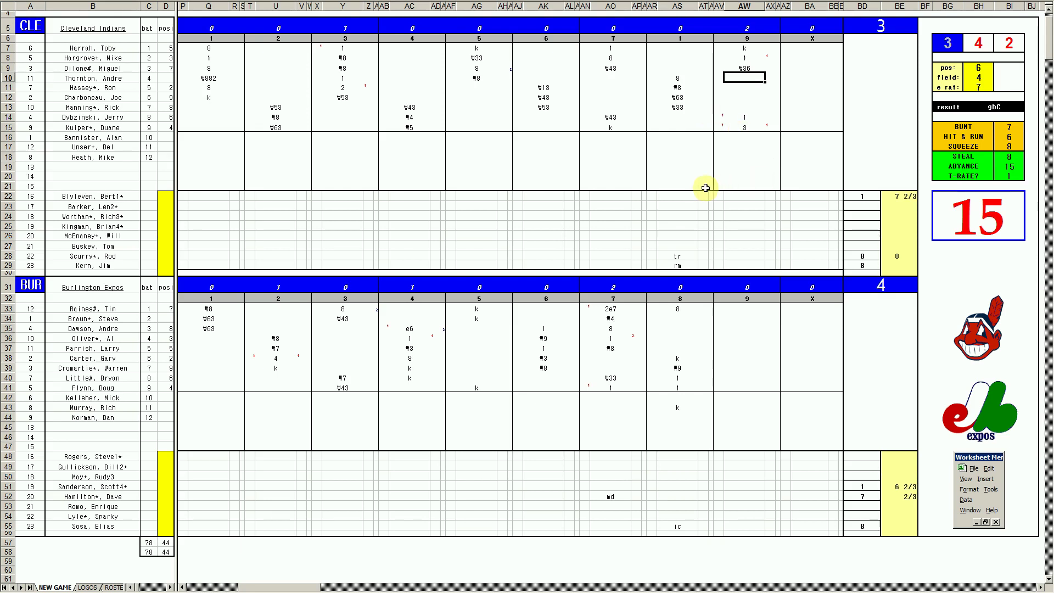
type("4")
key("Tab")
type("2")
key("shift+Tab")
key("shift+Tab")
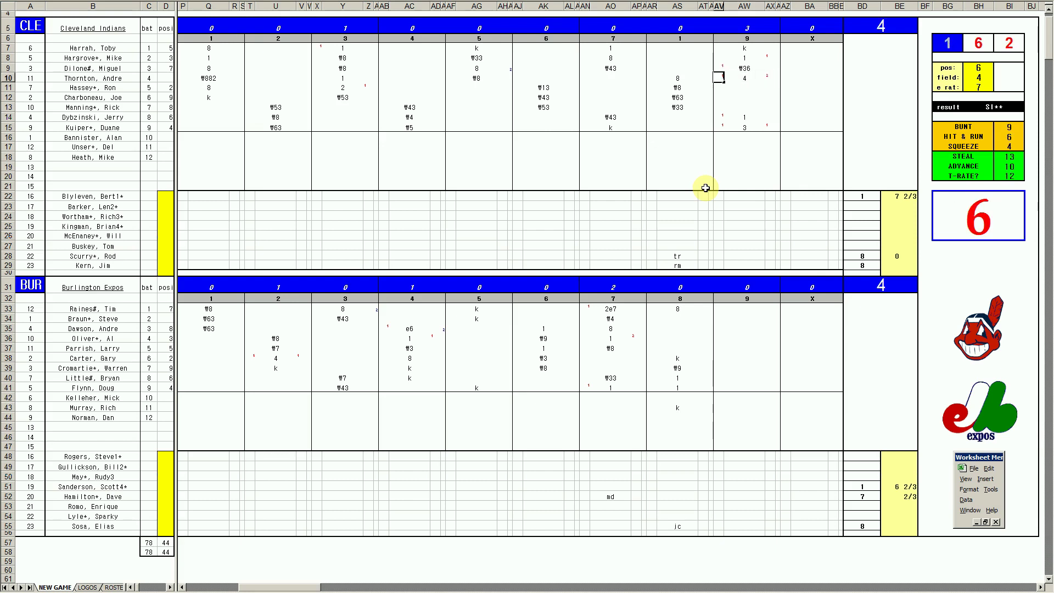
Briefly switch to Spotify, then return to the Excel scoresheet
left_click(700, 588)
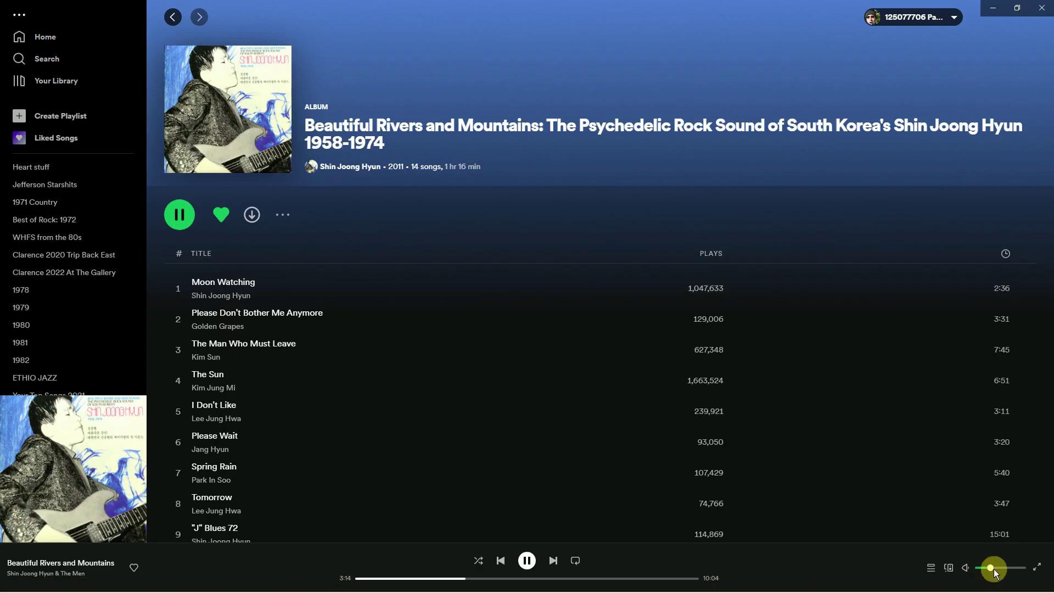
mouse_move(307, 590)
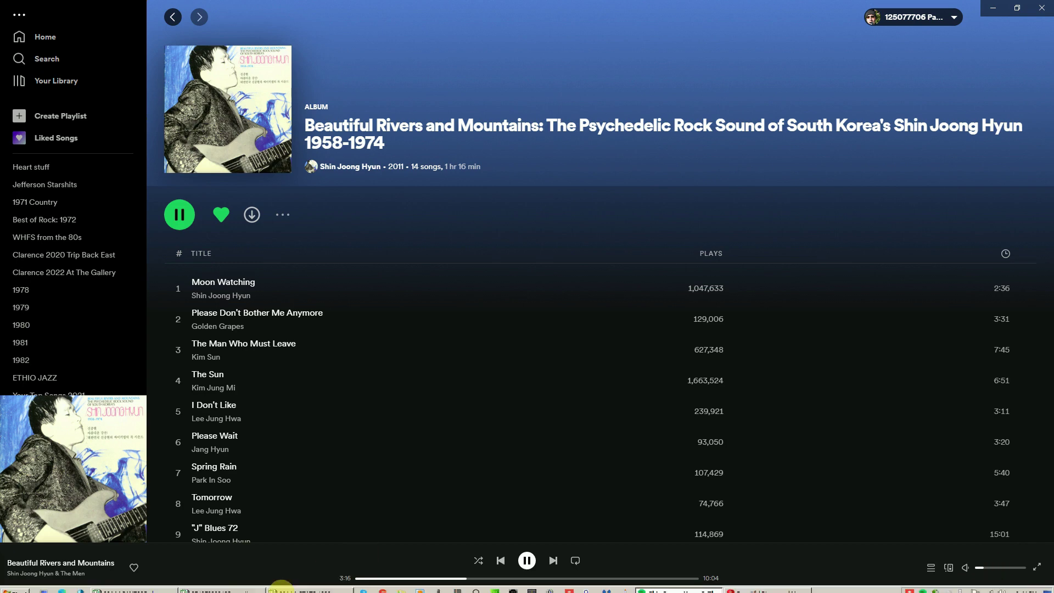
left_click(157, 584)
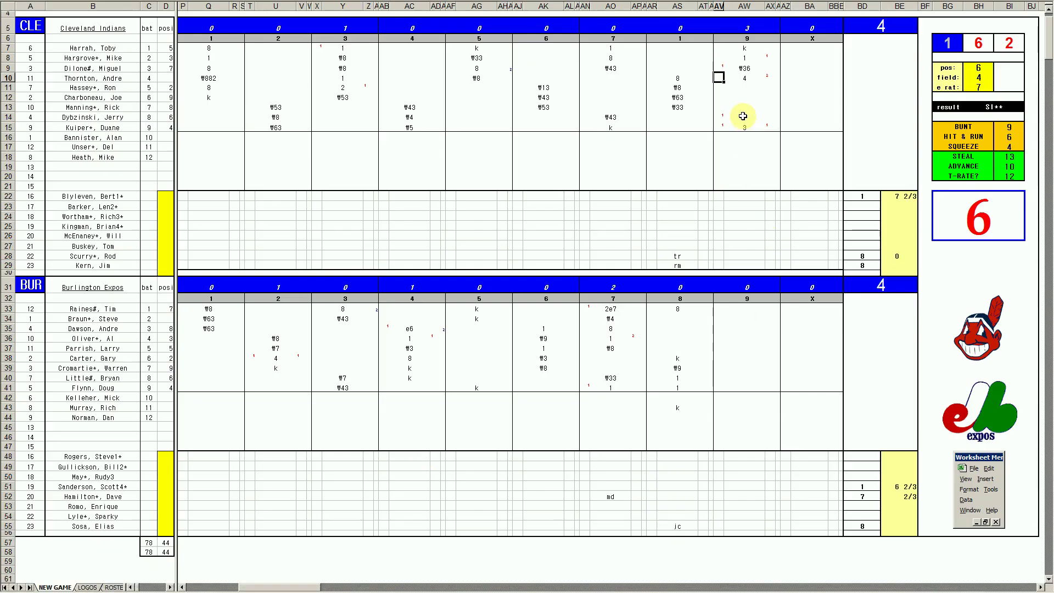
Confirm 4 in AW10 and enter ₩8 in AW11 for Cleveland's 9th inning
type("4")
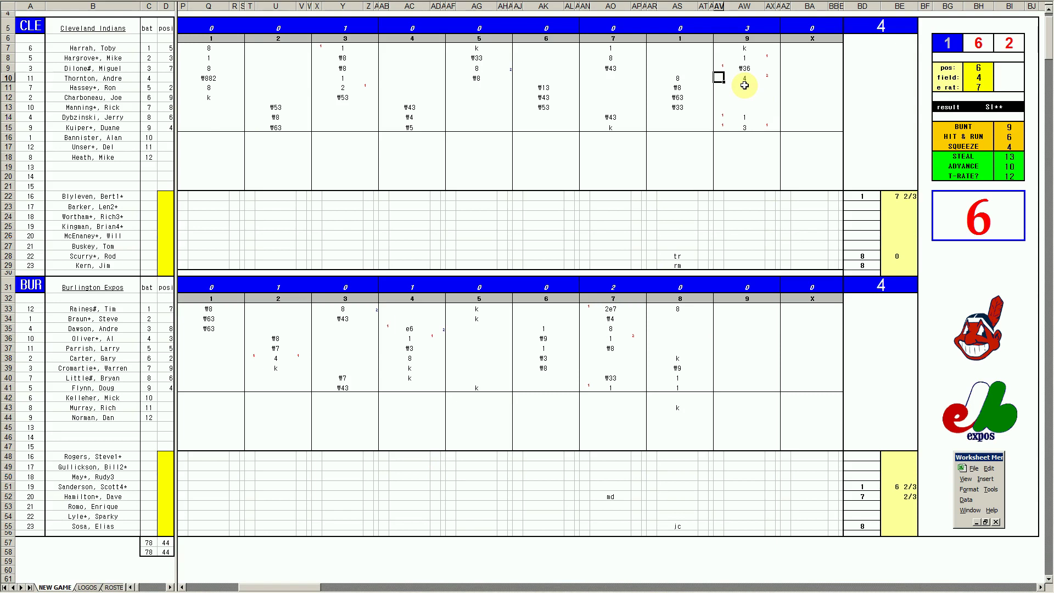
left_click(745, 93)
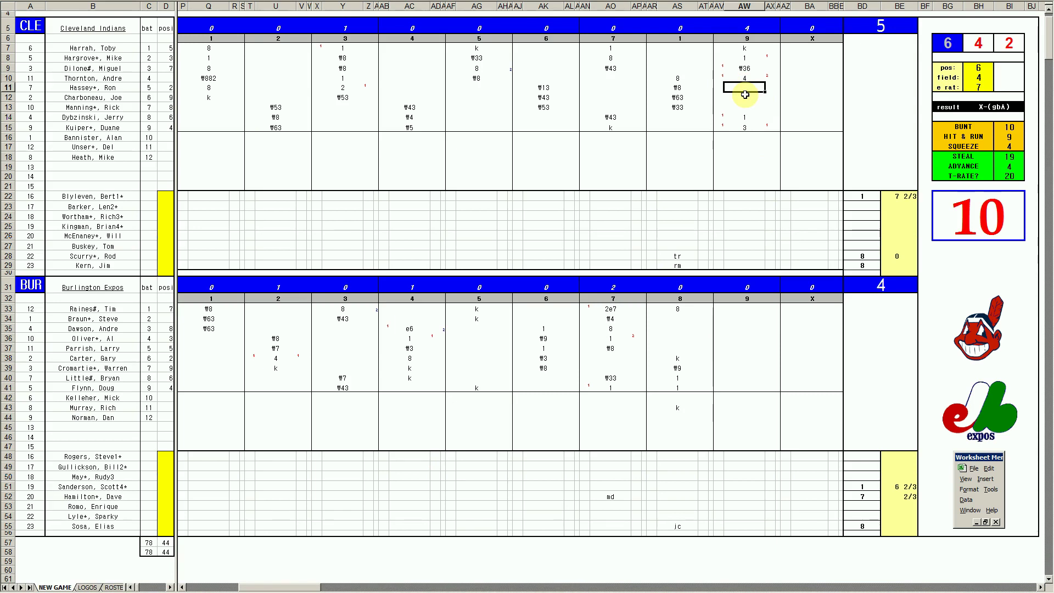
type("#8")
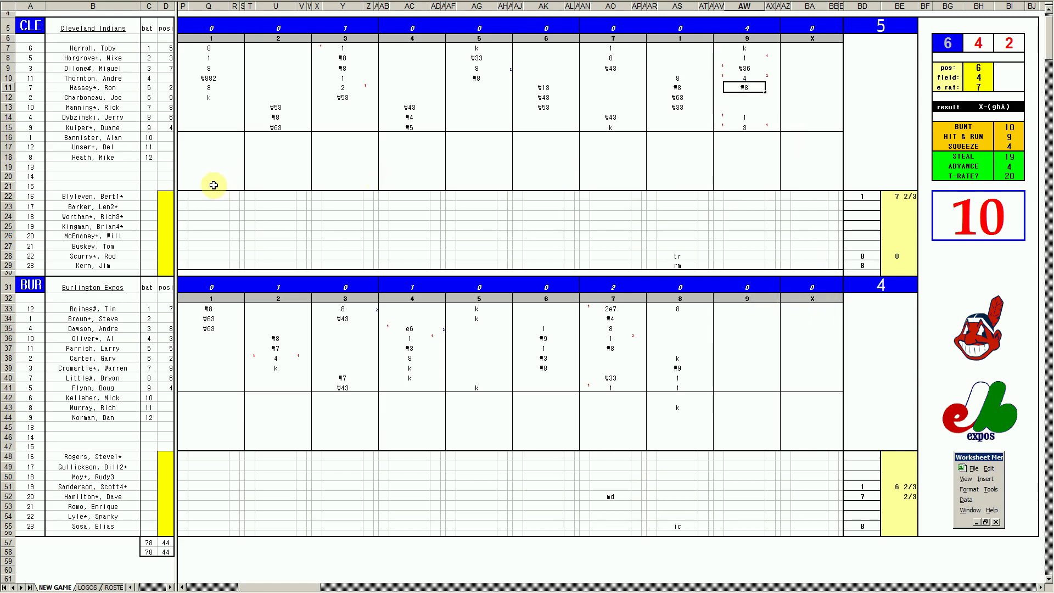
key("F2")
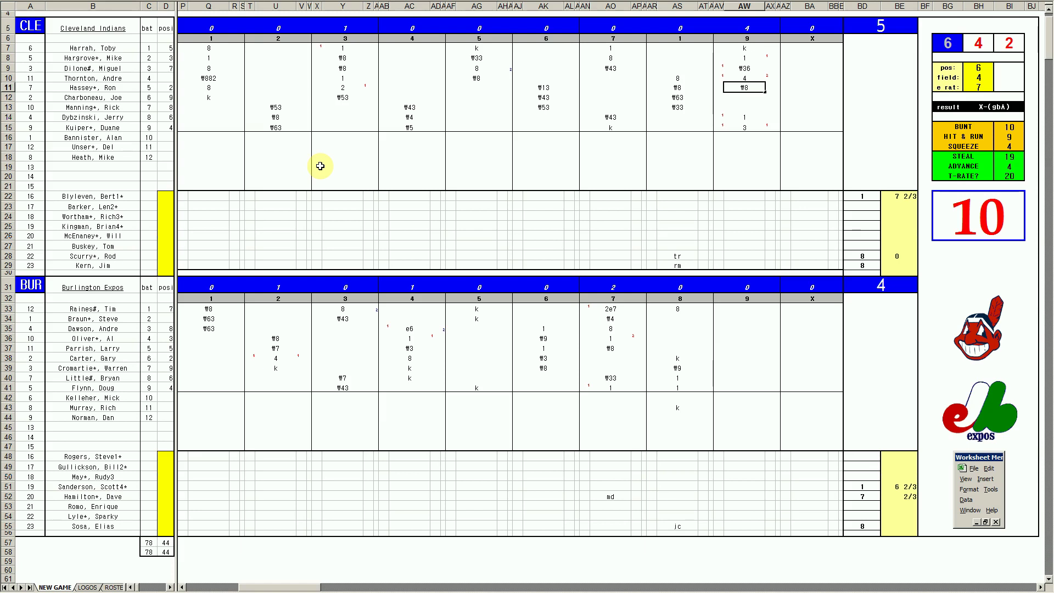
Leave the Expos' row-35 ninth-inning cell blank and score a 1 for the row-36 batter
left_click(743, 328)
left_click(743, 328)
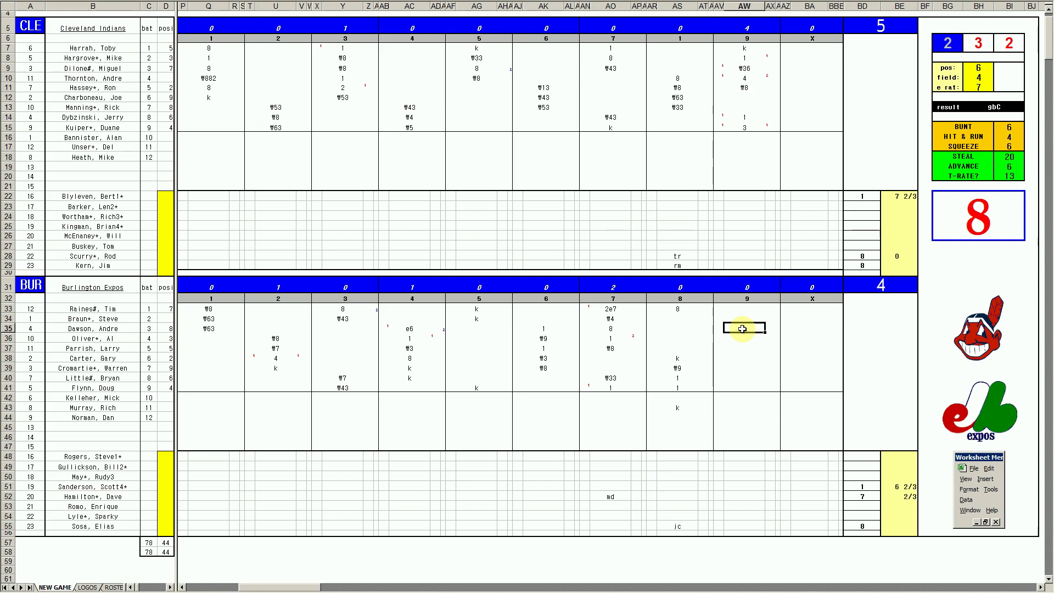
double_click(743, 328)
key("Return")
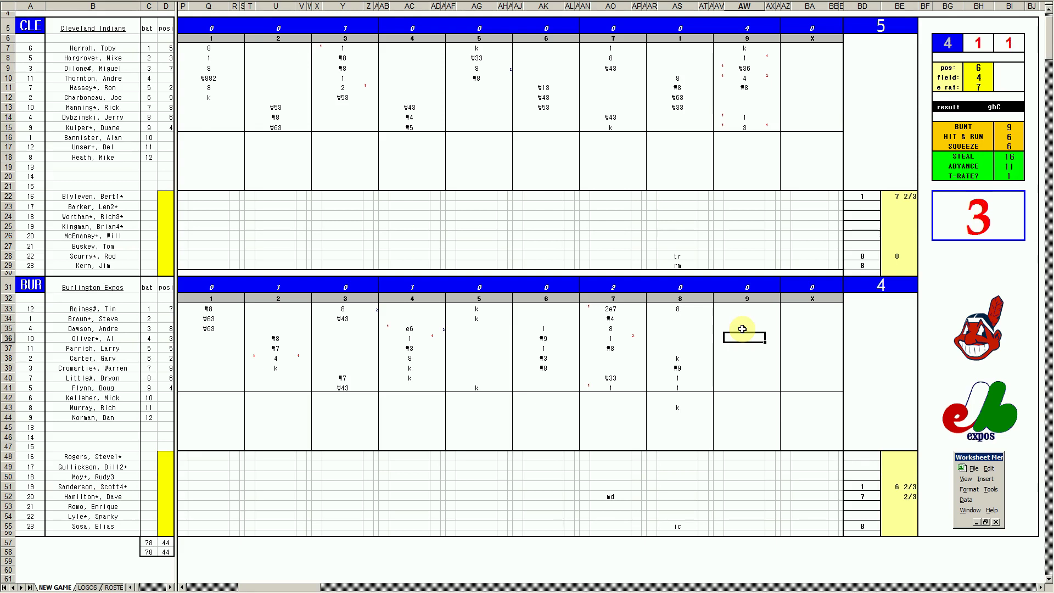
key("Up")
key("Right")
key("Right")
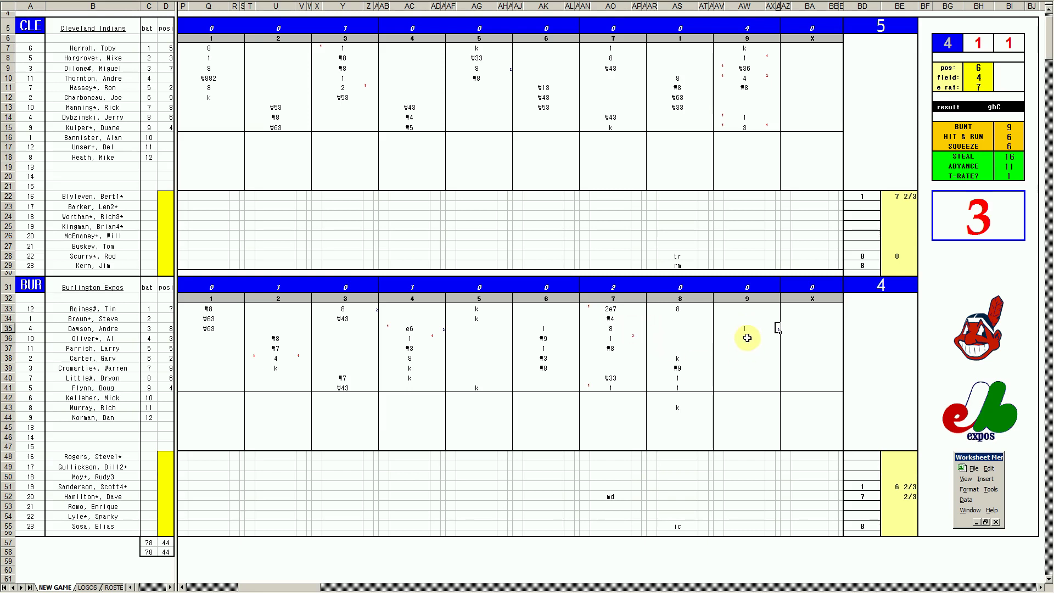
left_click(746, 337)
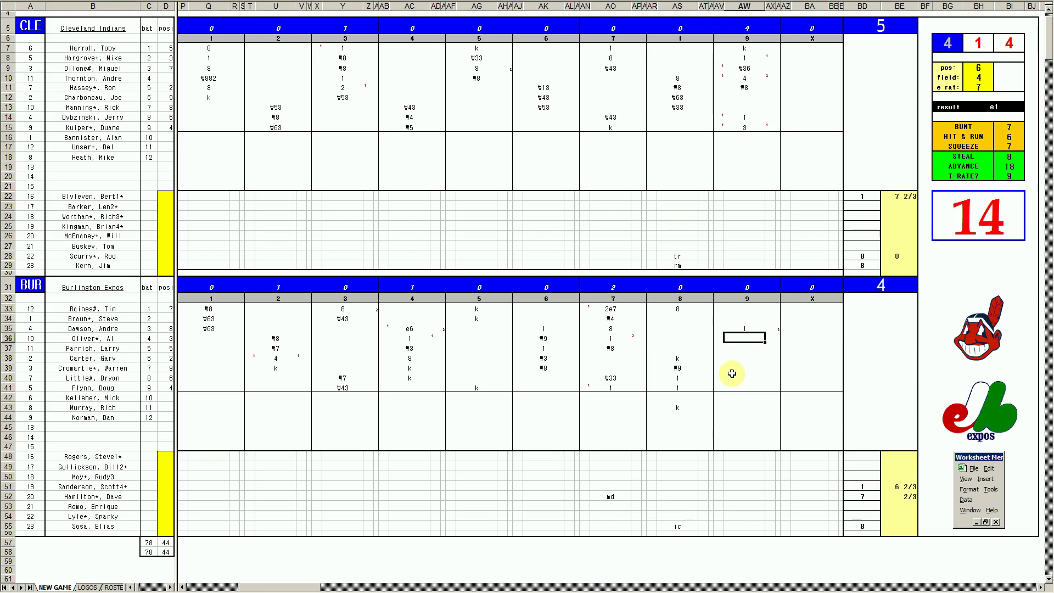
type("1")
key("Return")
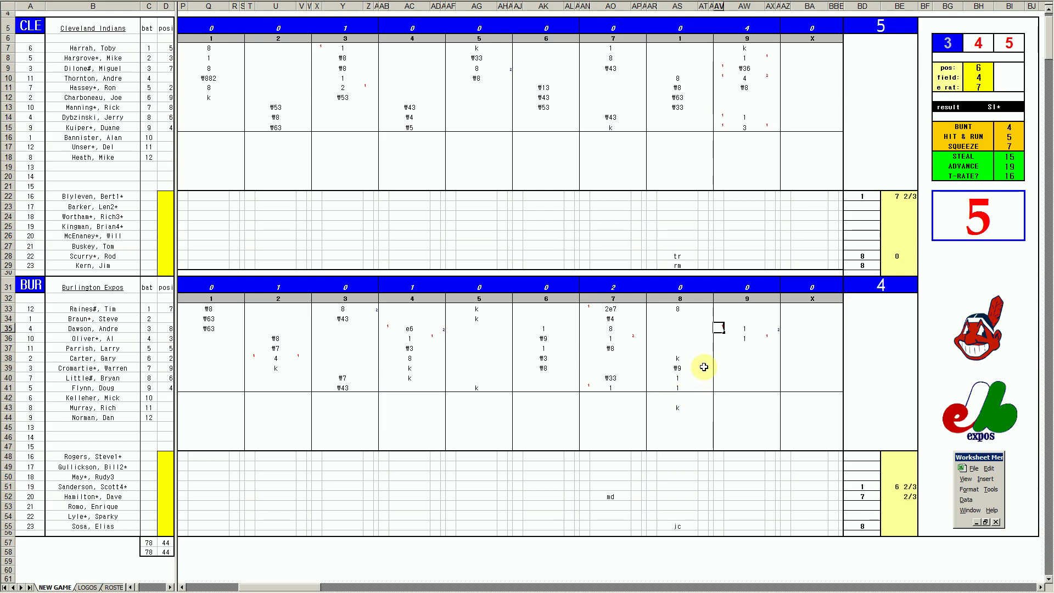
left_click(744, 351)
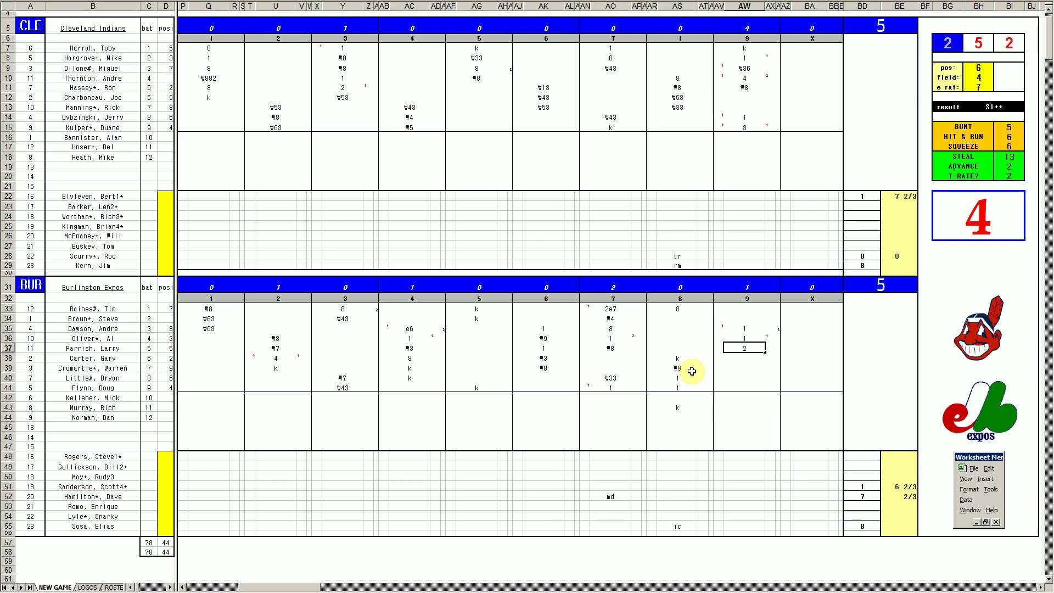
Enter 2 and 9 for the row 37–38 batters and a 1 in AV36, making 6 runs
key("Return")
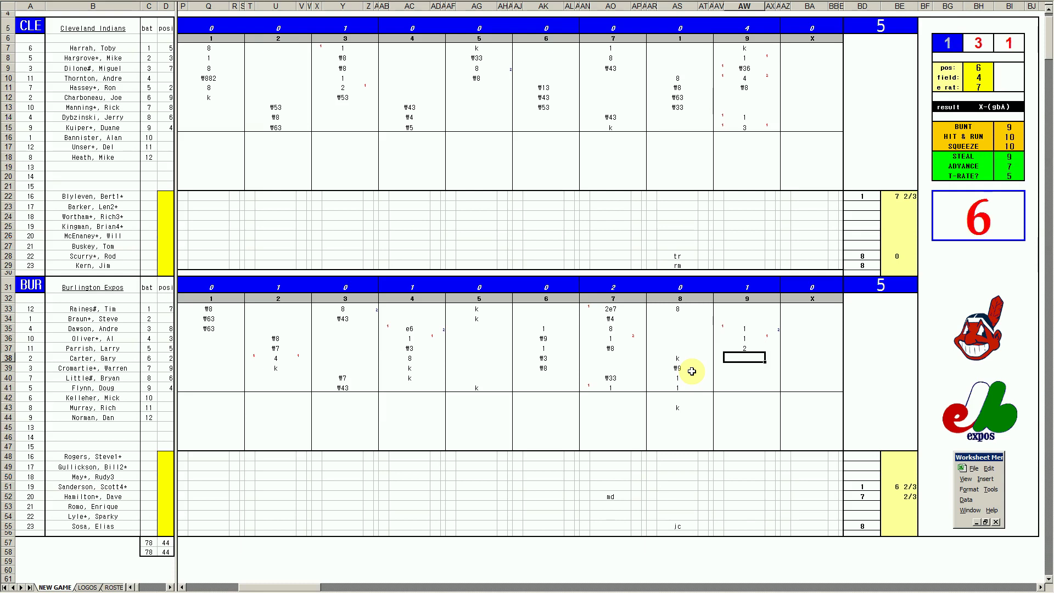
type("9")
key("Return")
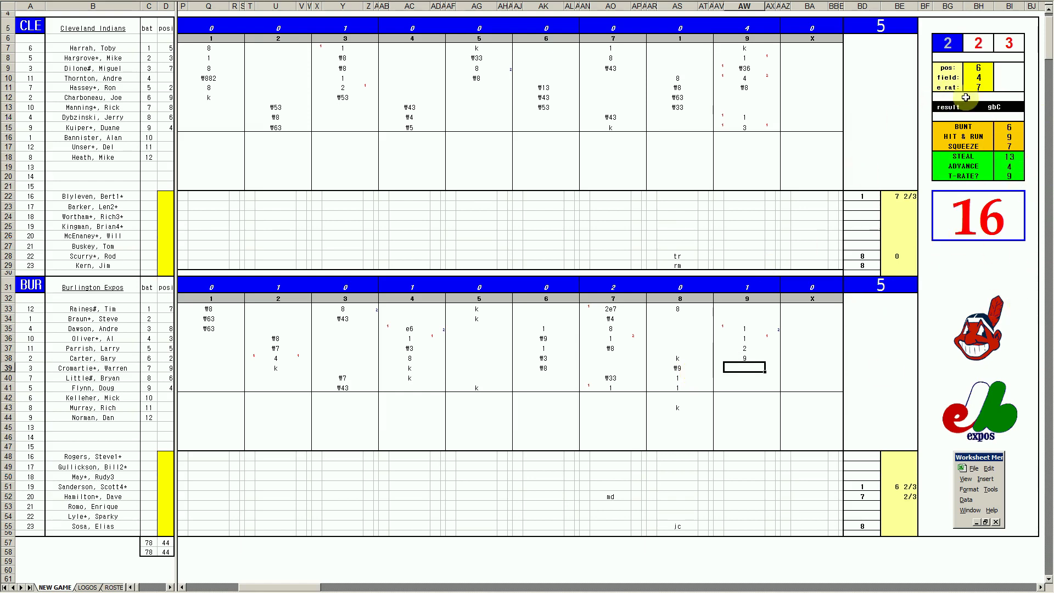
key("Up")
key("Right")
key("Left")
key("Left")
key("Up")
key("Up")
type("1")
key("Return")
key("Down")
key("Down")
key("Down")
key("Up")
key("Up")
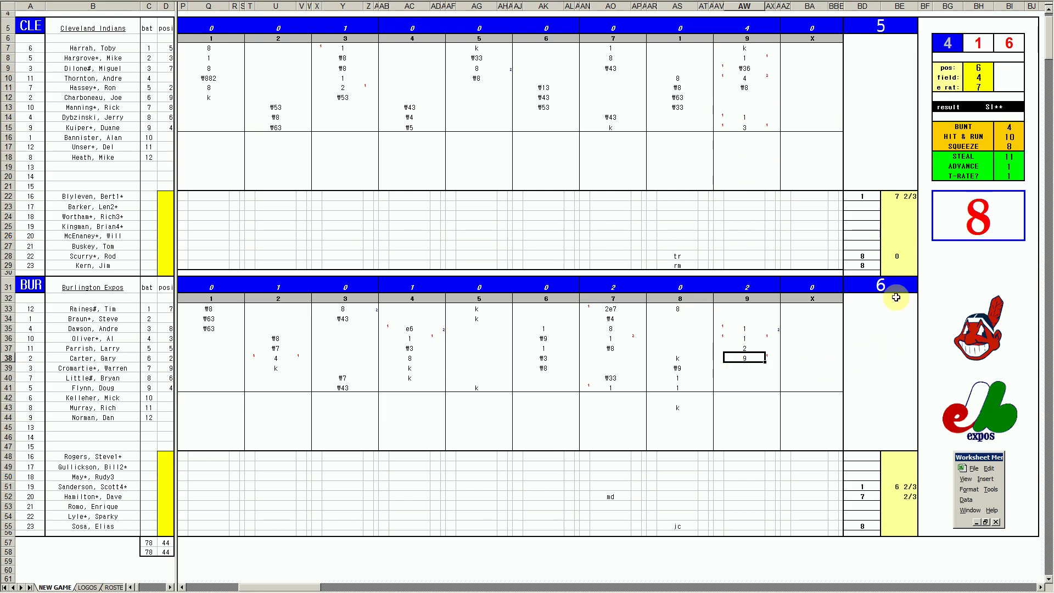
Add +2/3 innings pitched in BE29 and BE55, then reset the scorecard via C51
left_click(896, 267)
type("+2/3")
key("Return")
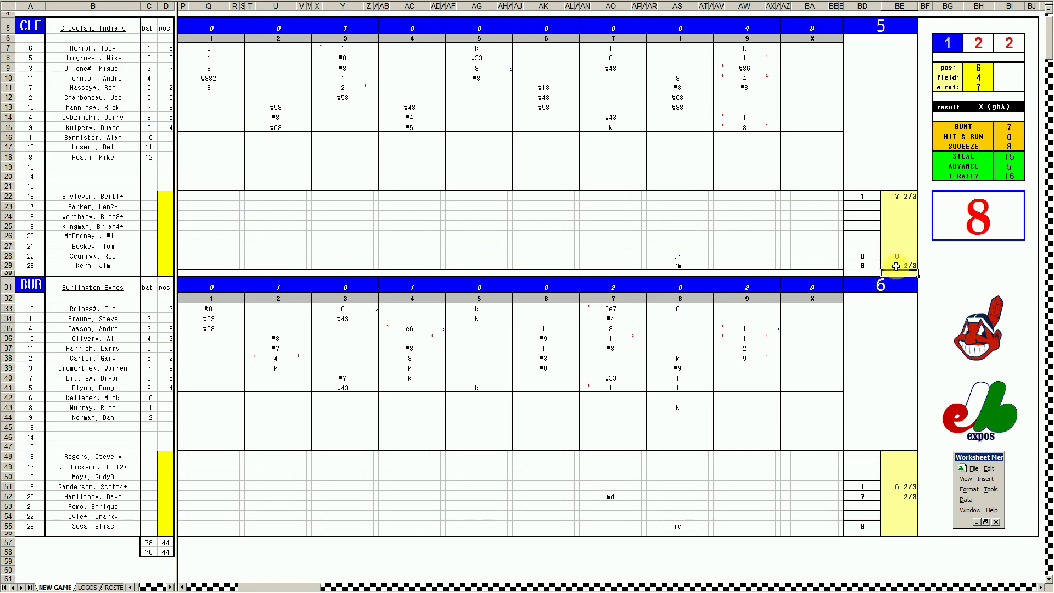
left_click(897, 525)
type("+2/")
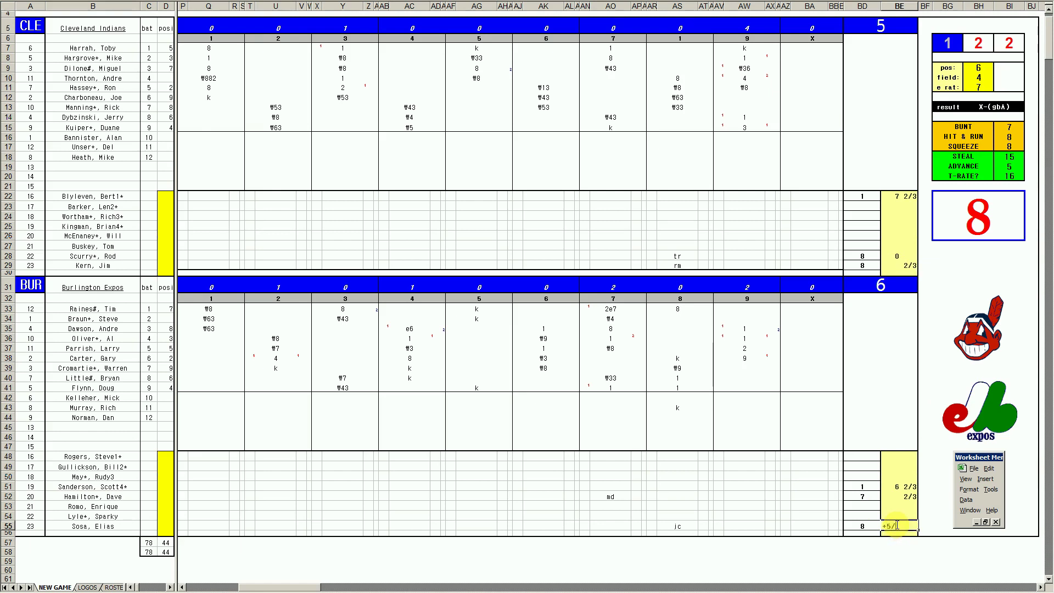
type("3")
key("Return")
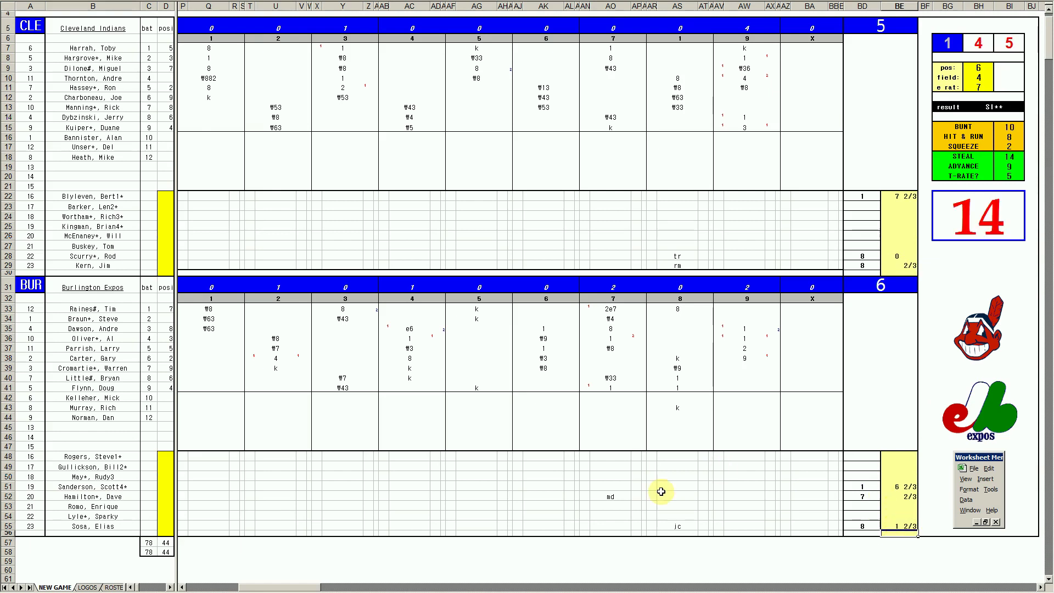
left_click(147, 489)
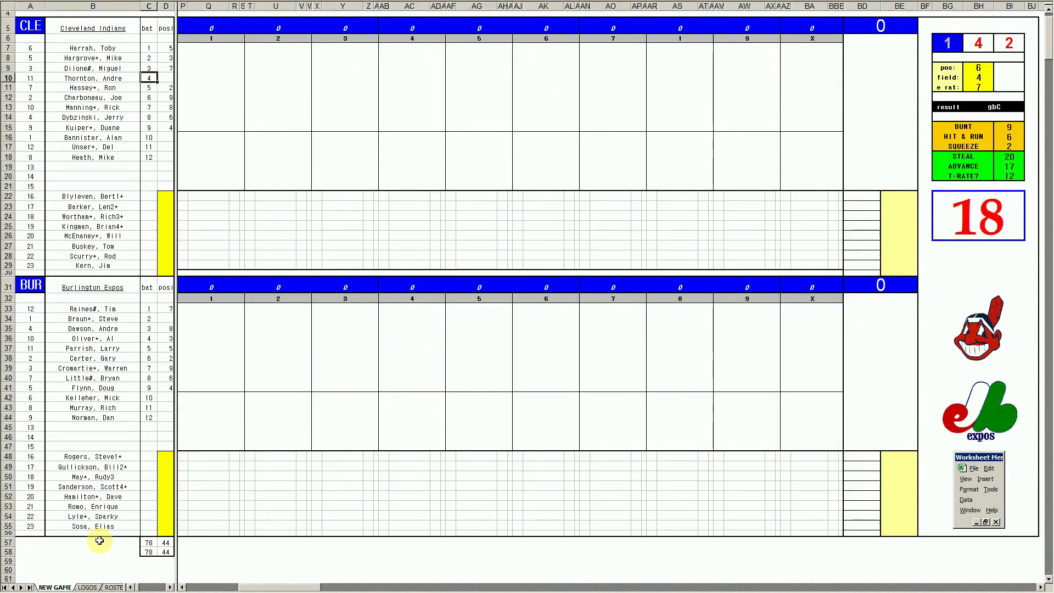
Switch to the season stats workbook and enter row 55's pitcher values 1, 4, 4, 4, 1
mouse_move(198, 586)
left_click(345, 586)
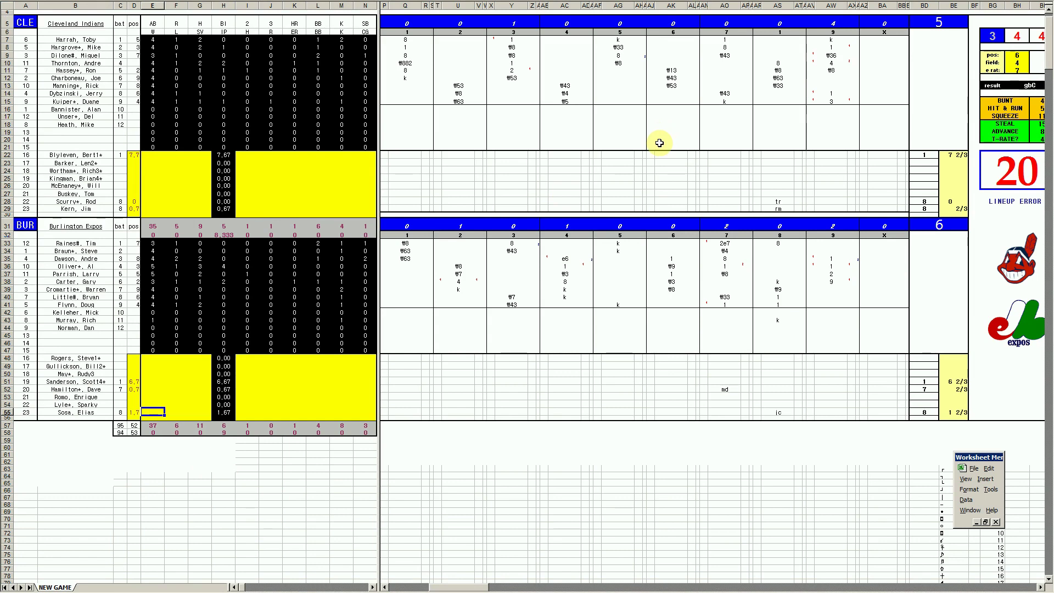
type("1")
key("Tab")
key("Tab")
key("Tab")
type("4")
key("Tab")
type("4")
key("Tab")
type("4")
key("Tab")
key("Tab")
type("1")
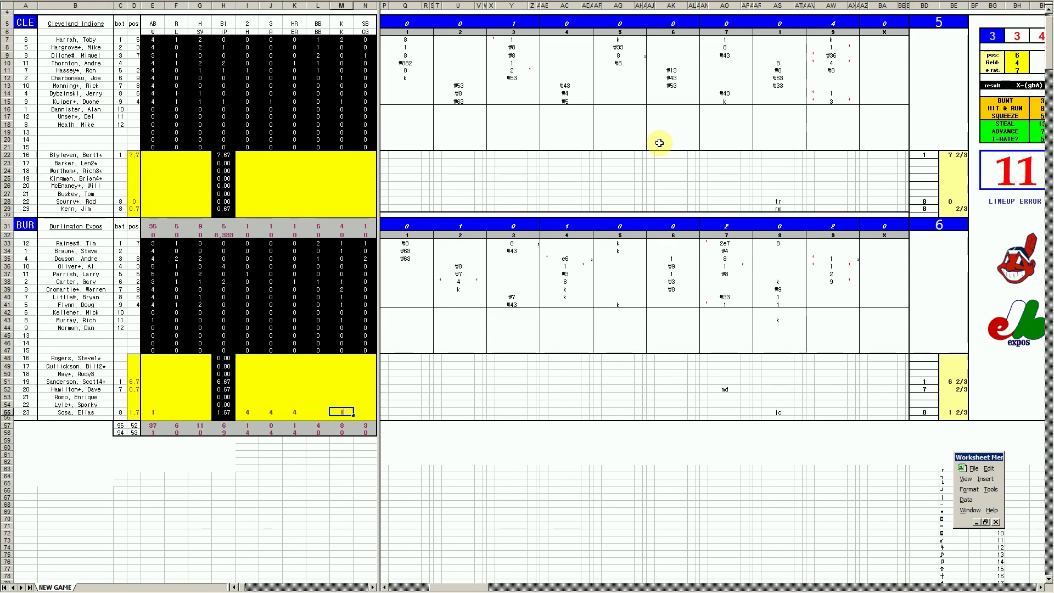
key("shift+Tab")
key("shift+Tab")
key("shift+Tab")
key("Tab")
key("Tab")
key("Tab")
key("shift+Tab")
key("shift+Tab")
key("shift+Tab")
key("shift+Tab")
Enter 1 in cell L52 of the Expos pitcher rows
key("Up")
key("Up")
key("Up")
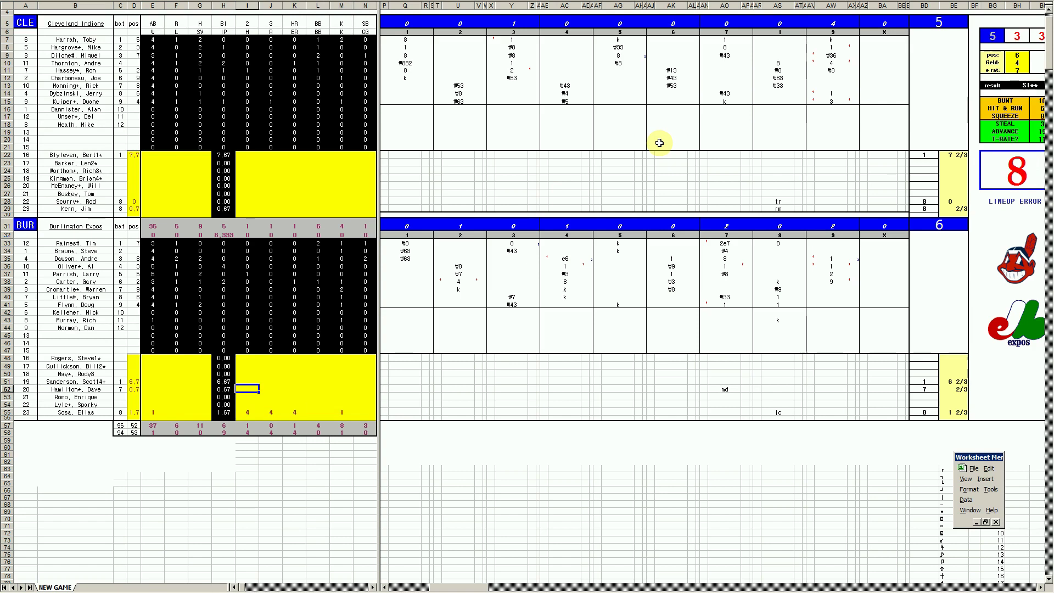
key("Tab")
key("Tab")
key("Tab")
type("1")
key("shift+Tab")
key("shift+Tab")
key("shift+Tab")
key("Up")
Enter row 51's line: 5 hits, 1 run, 1 earned run, 5 walks, 3 strikeouts
key("shift+Tab")
key("shift+Tab")
key("shift+Tab")
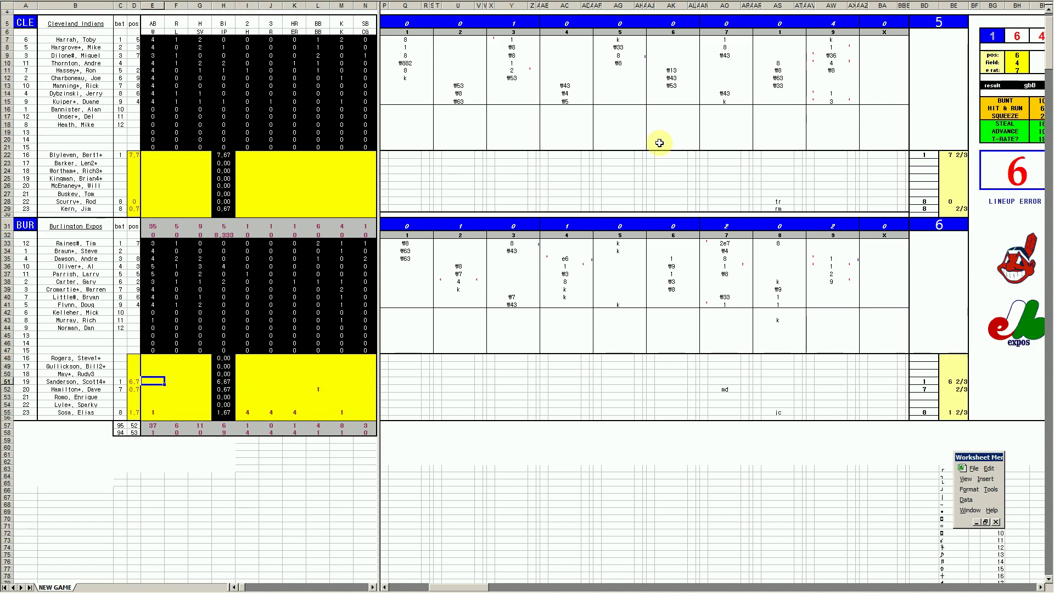
key("Tab")
key("Tab")
key("Tab")
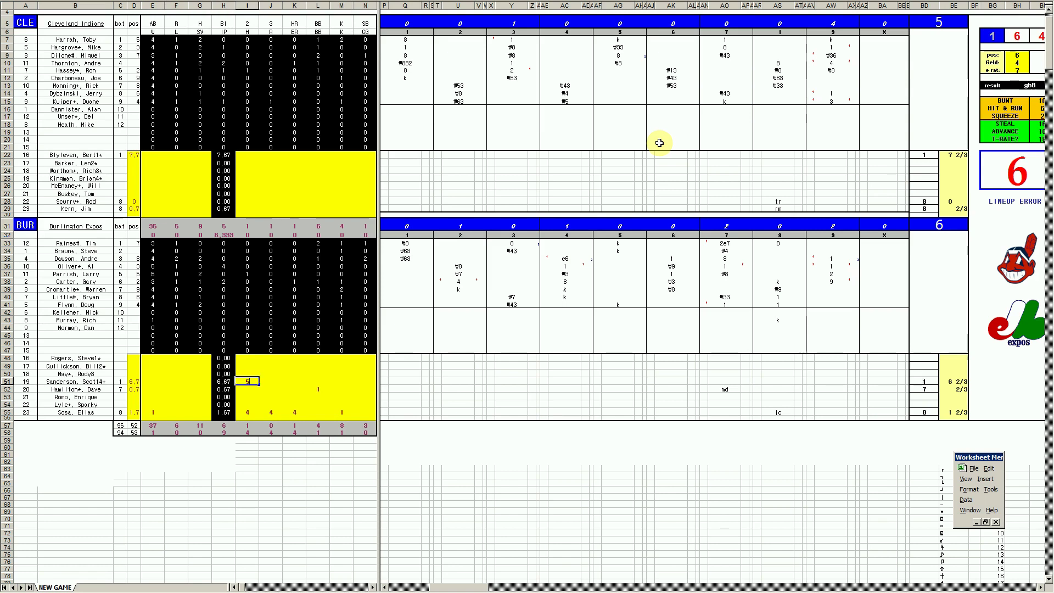
key("Tab")
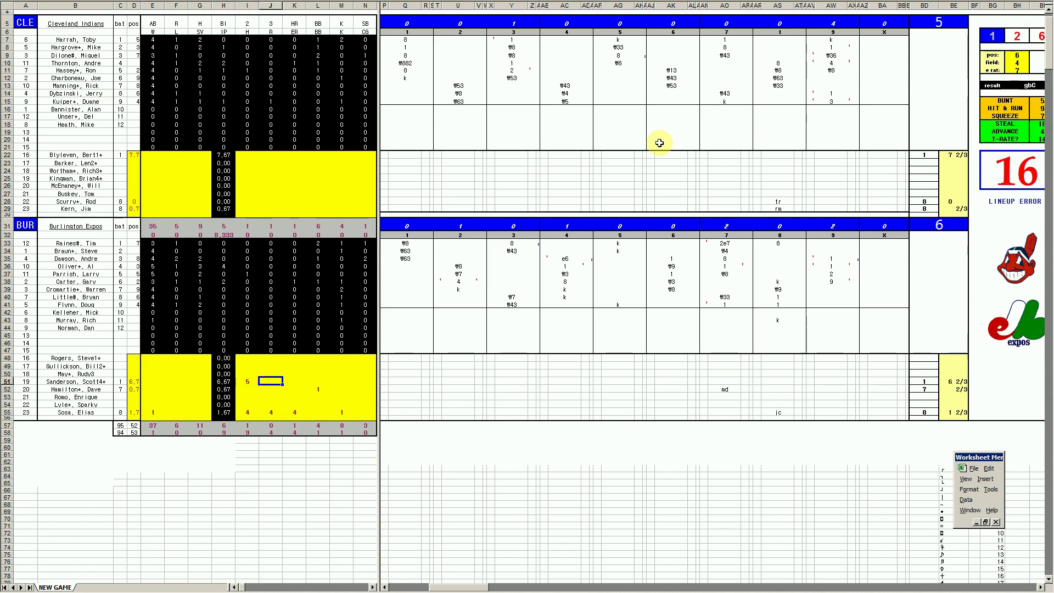
key("Tab")
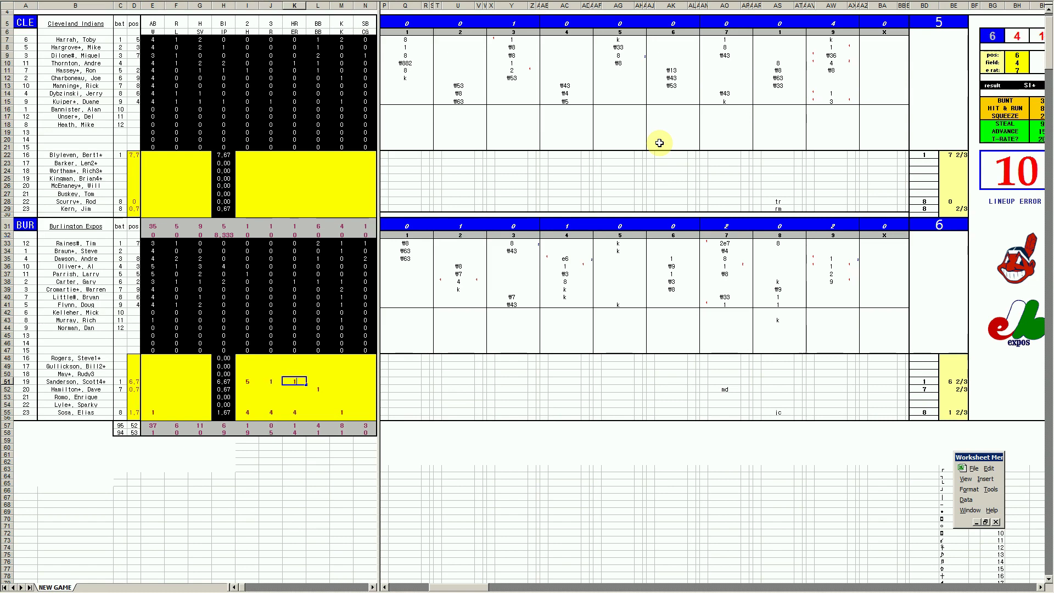
type("1")
key("Tab")
type("5")
key("Tab")
type("3")
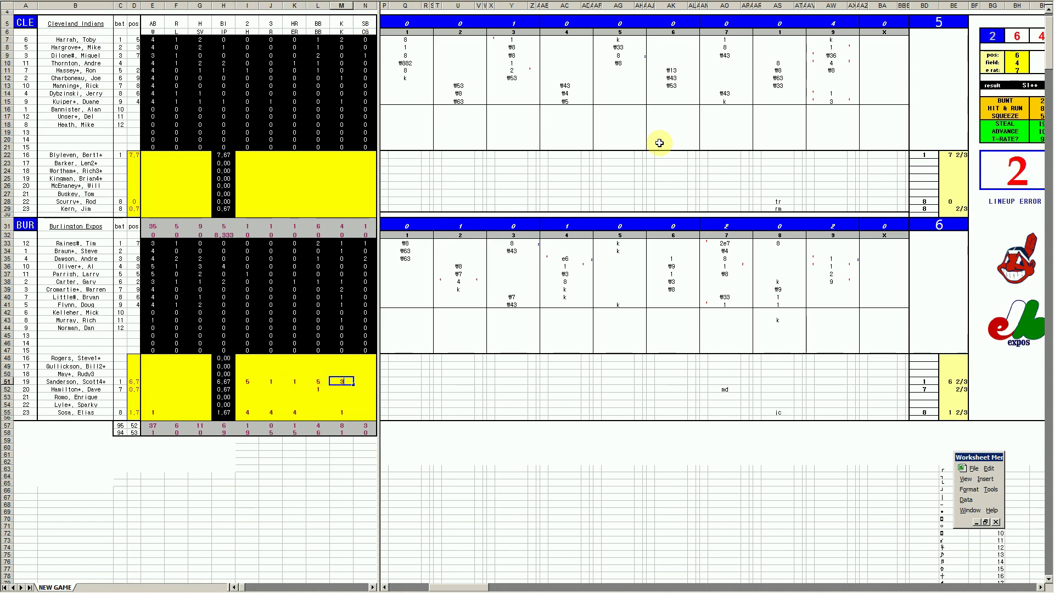
key("Return")
key("Up")
key("Up")
key("Up")
key("Up")
key("Up")
key("Up")
key("Up")
key("Up")
key("Up")
key("Up")
key("Up")
key("Up")
key("Up")
key("Up")
key("Up")
key("Up")
key("Up")
key("Up")
key("Up")
key("Up")
key("Left")
key("Left")
key("Left")
key("Left")
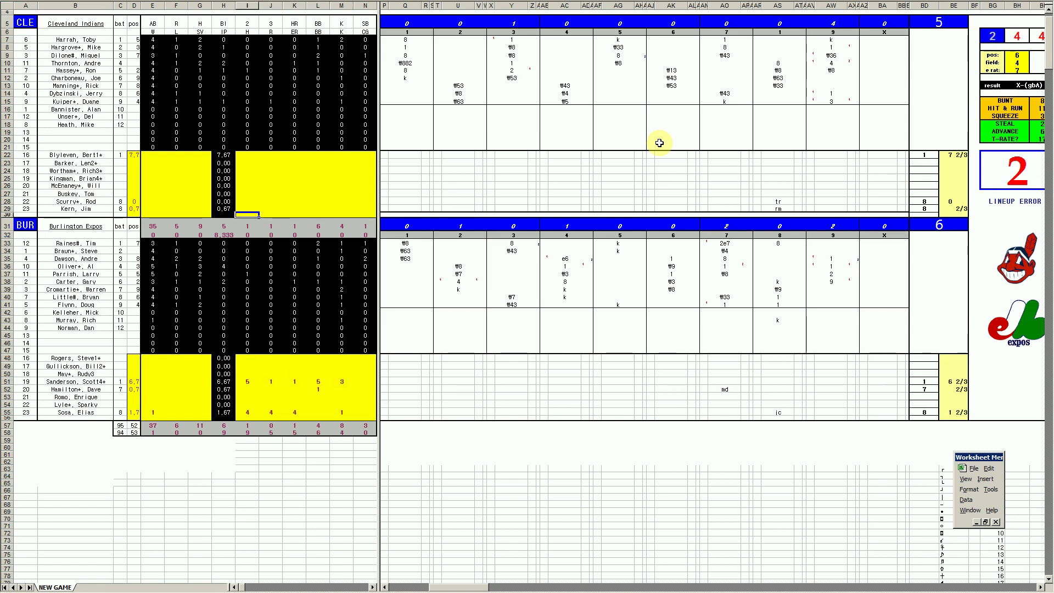
Put 1 in cell L28 of Cleveland's pitcher rows
key("Up")
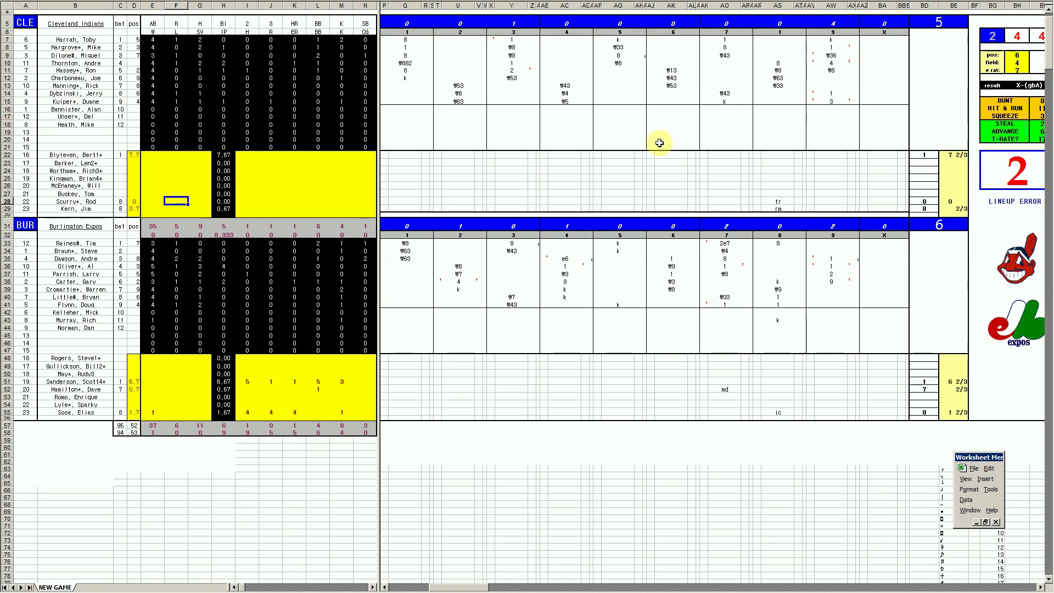
key("Right")
key("Right")
key("Right")
key("Right")
key("Right")
key("Right")
key("Right")
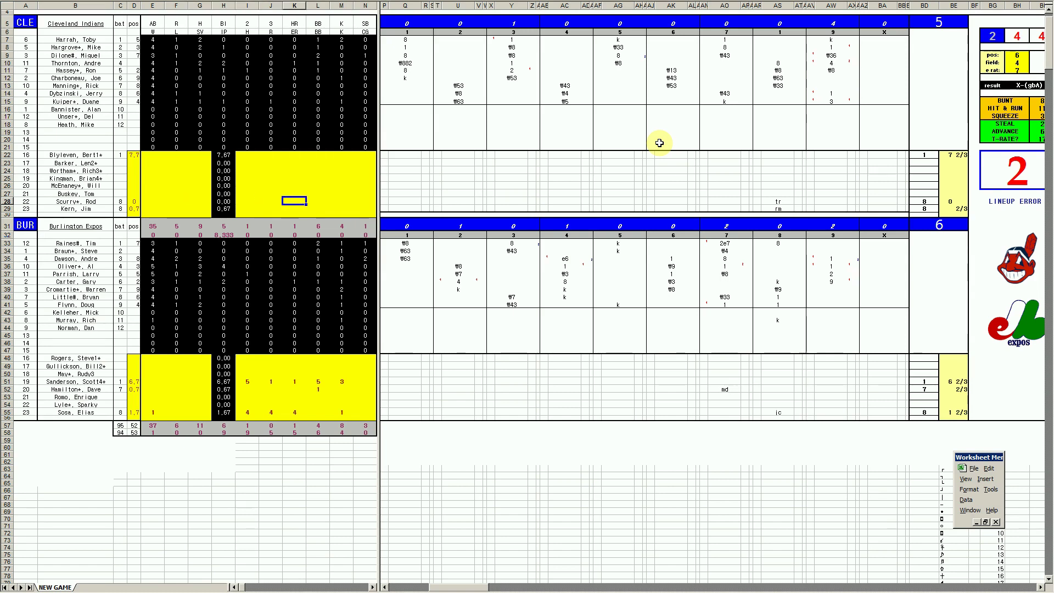
key("Left")
type("1")
key("Return")
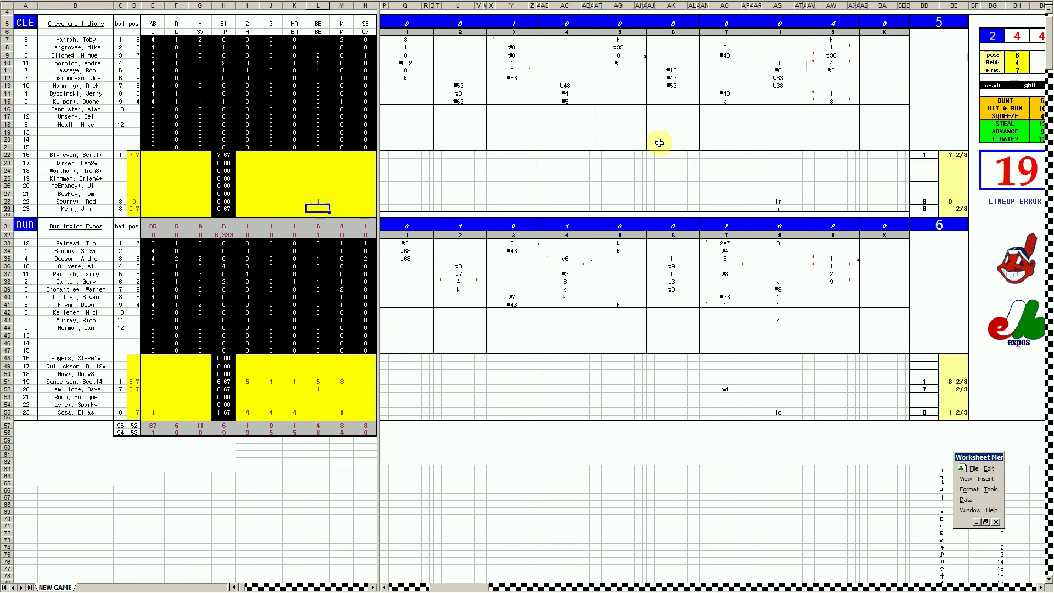
Enter Cleveland's row 29 pitcher values, including 3 in I29 and 1 in F29
key("Right")
key("Left")
key("Left")
key("Left")
key("Left")
type("3")
key("Right")
type("2")
key("Right")
type("2")
key("Left")
key("Left")
key("Left")
key("Up")
key("Up")
key("Up")
key("Up")
key("Up")
key("Up")
key("Left")
key("Left")
key("Right")
key("Down")
key("Down")
key("Down")
key("Down")
key("Down")
key("Down")
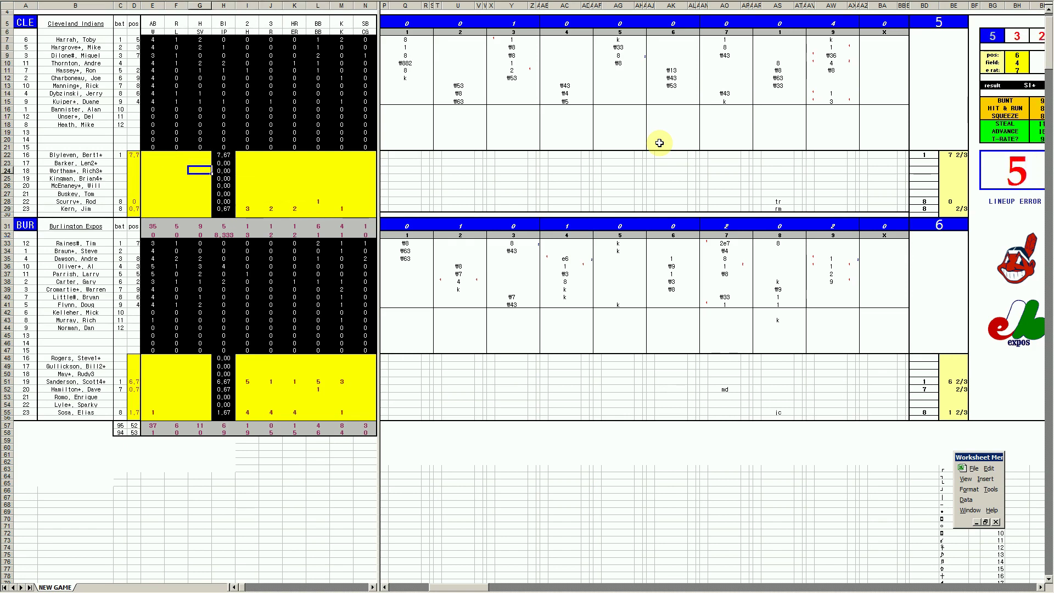
key("Left")
type("1")
key("Up")
Enter the row-22 starter's line: 8 hits, 4 runs, 1 earned run, 3 walks, 7 strikeouts
key("Right")
key("Right")
key("Right")
key("Up")
key("Up")
key("Up")
key("Up")
key("Up")
key("Up")
type("8")
key("Right")
type("4")
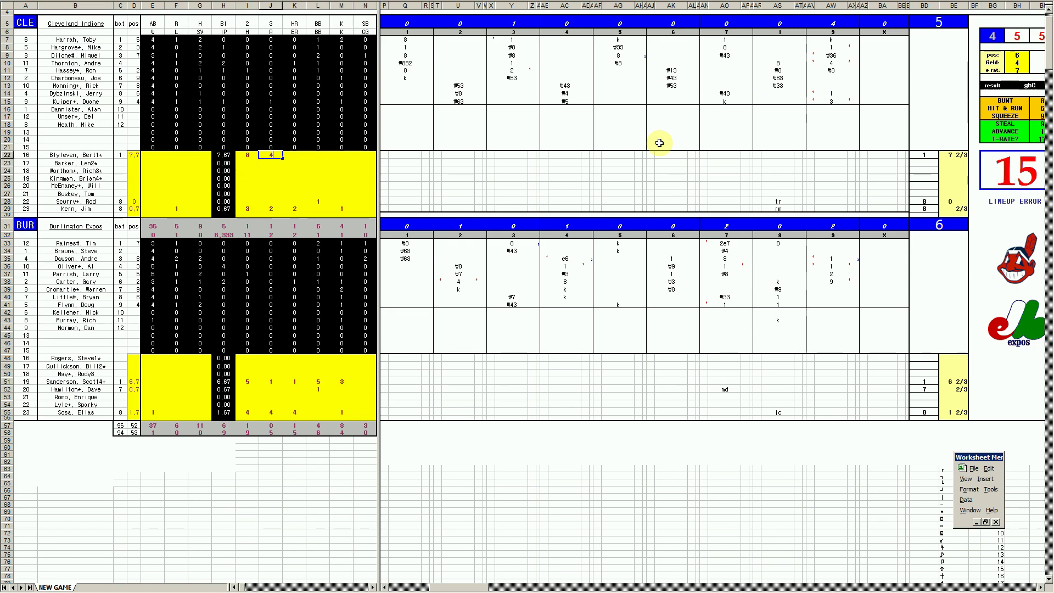
key("Right")
type("1")
key("Right")
type("3")
key("Right")
type("7")
key("Return")
key("Down")
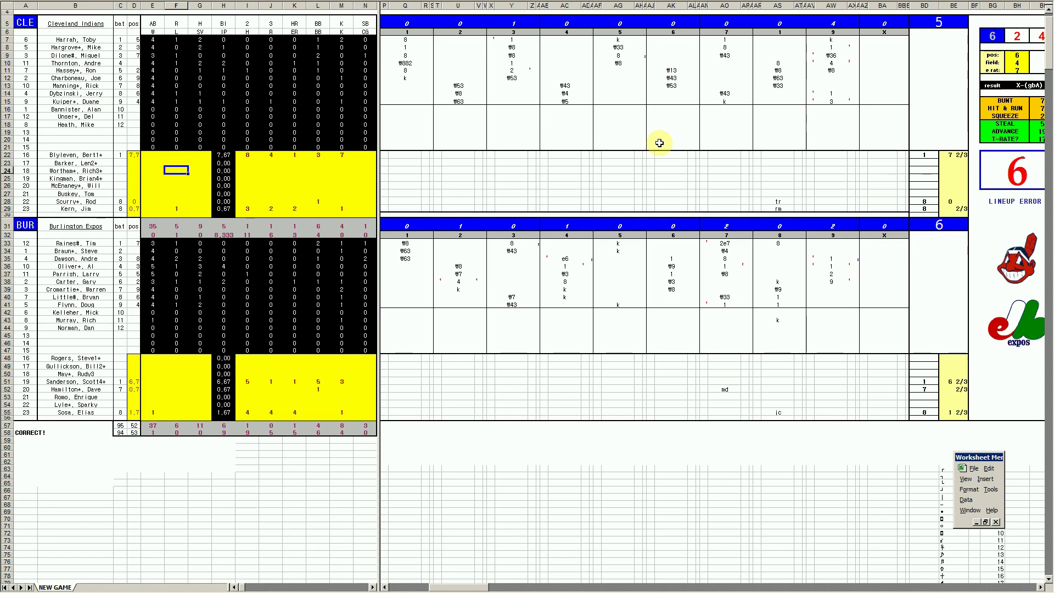
key("ctrl+s")
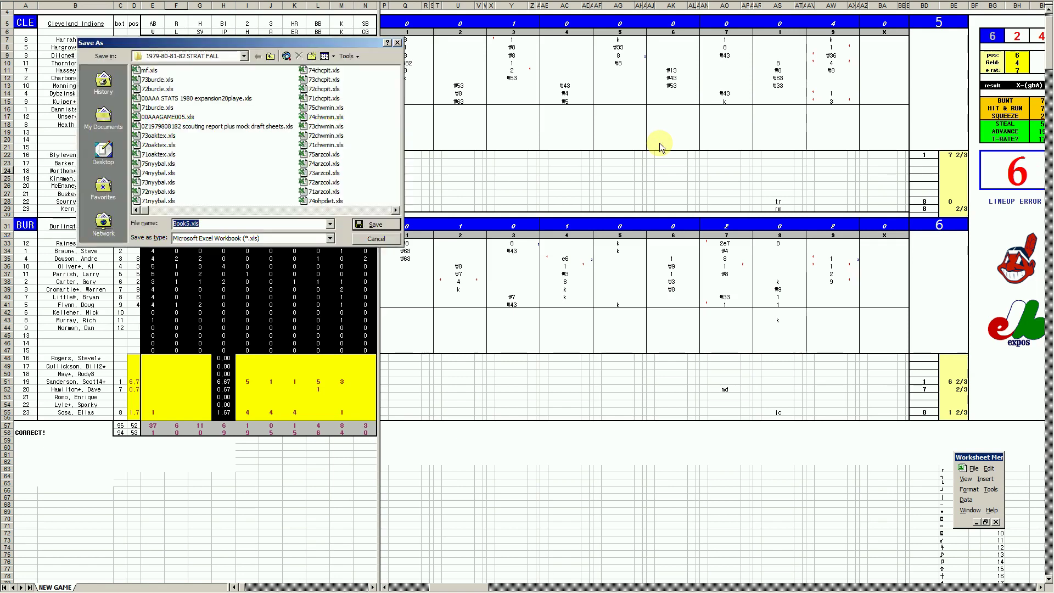
left_click(144, 80)
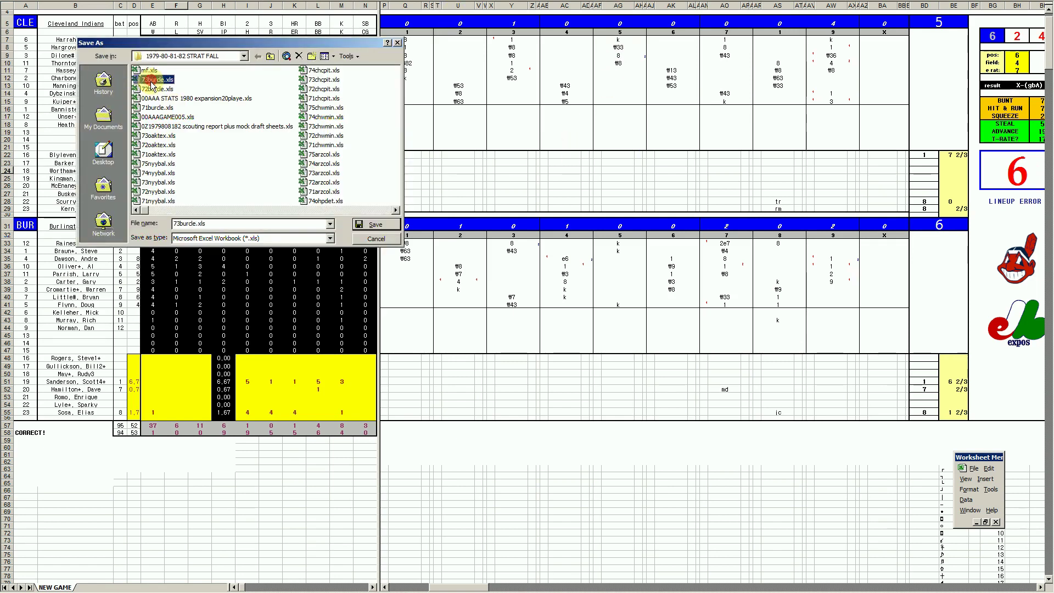
left_click(179, 224)
key("BackSpace")
type("4")
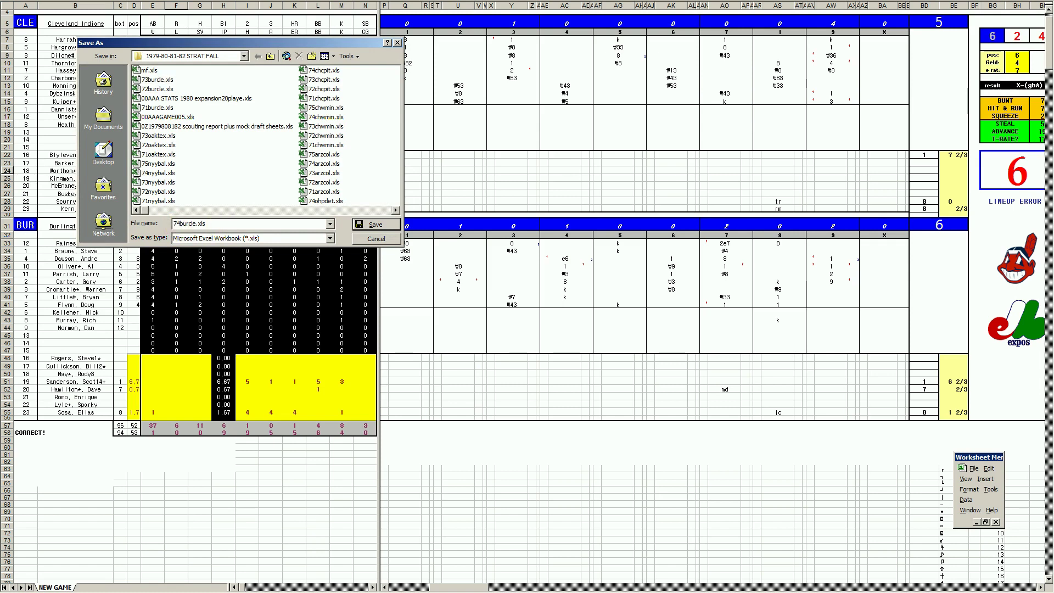
key("Return")
key("F12")
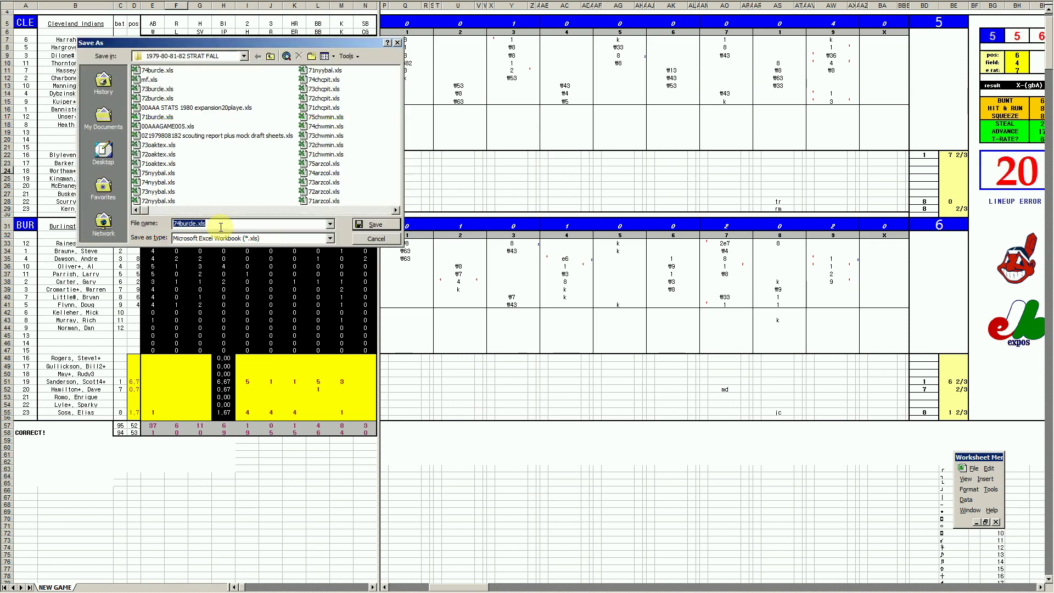
key("Return")
key("Return")
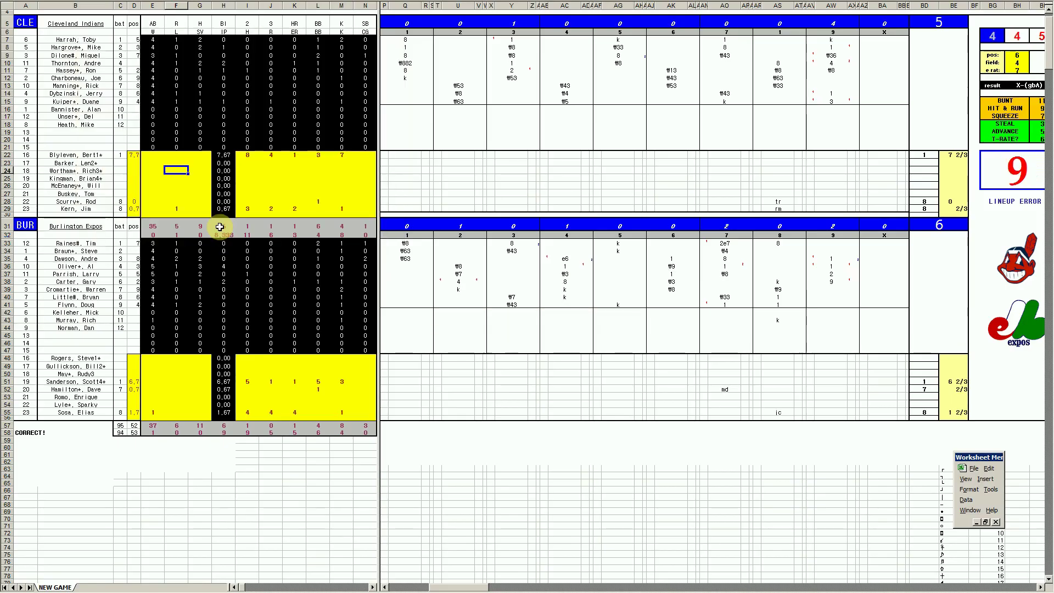
key("Return")
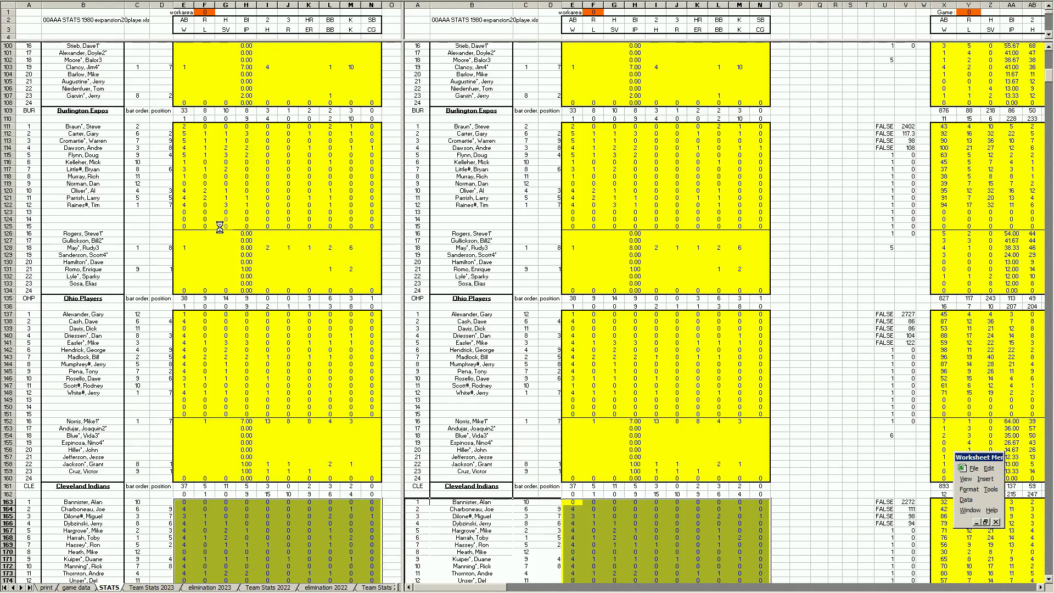
On the STATS sheet, copy the Cleveland block E163:N185 and paste it at BL163
left_click(1040, 588)
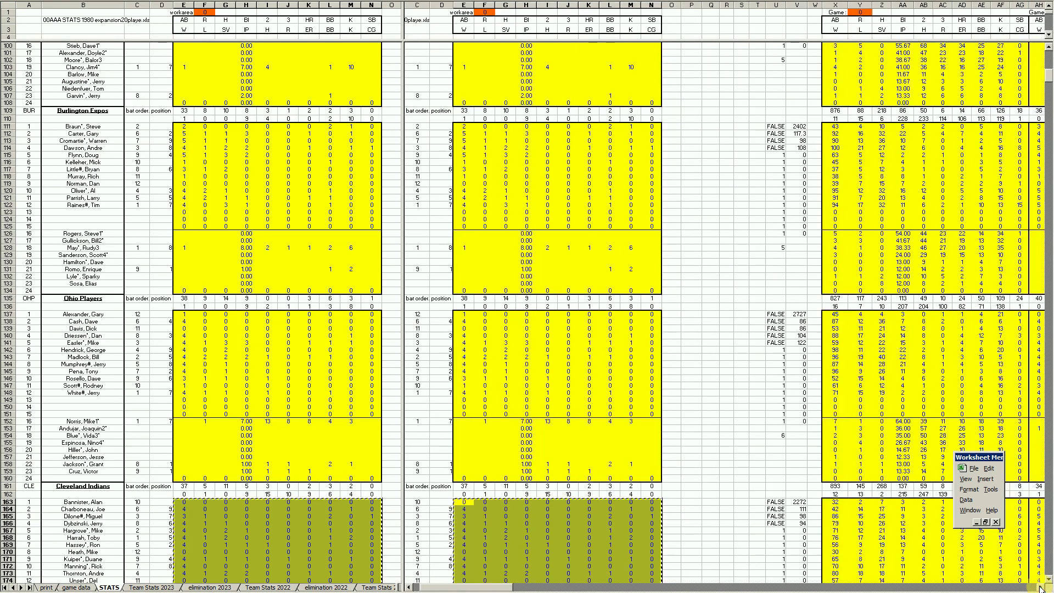
left_click(1048, 581)
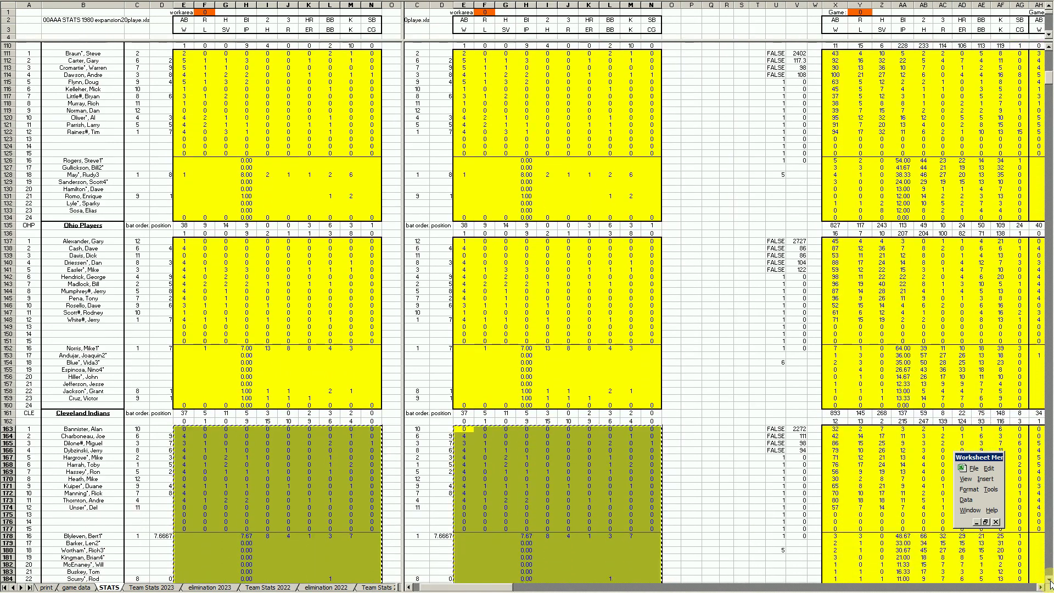
left_click(1049, 581)
left_click(1041, 587)
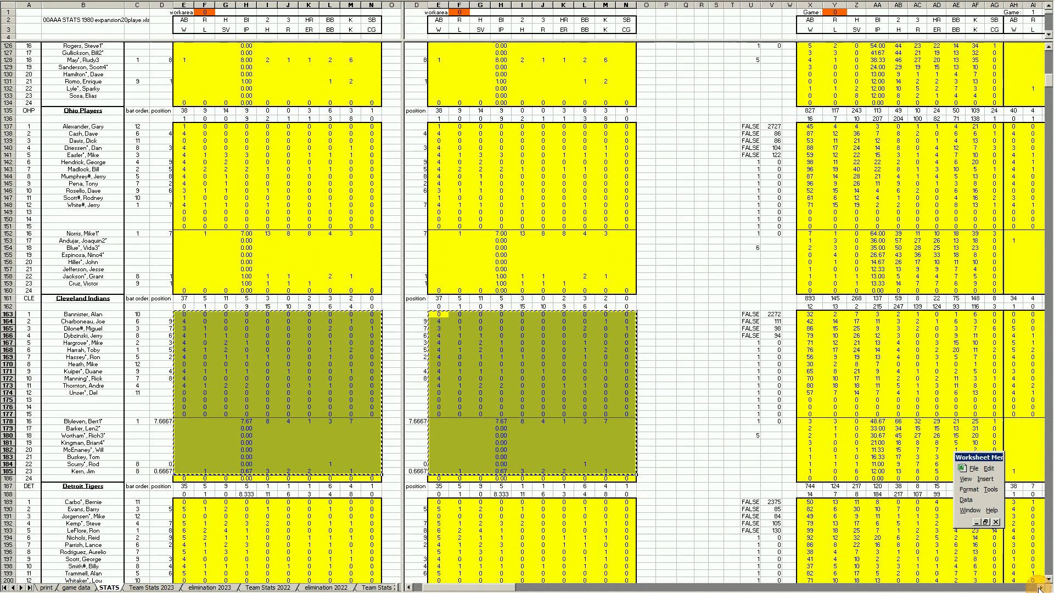
left_click(1041, 588)
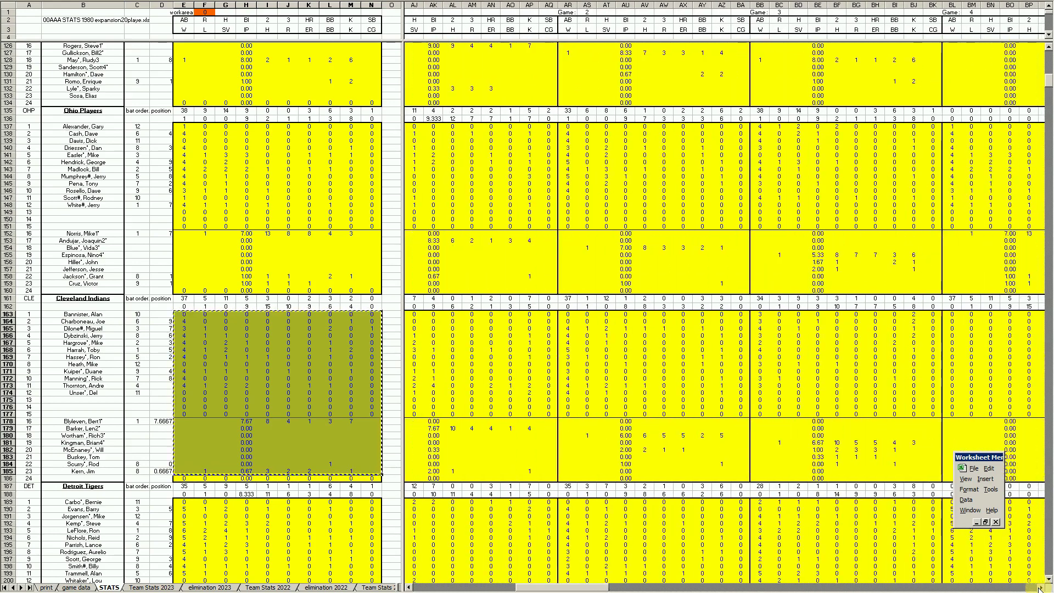
left_click(1041, 587)
key("ctrl+c")
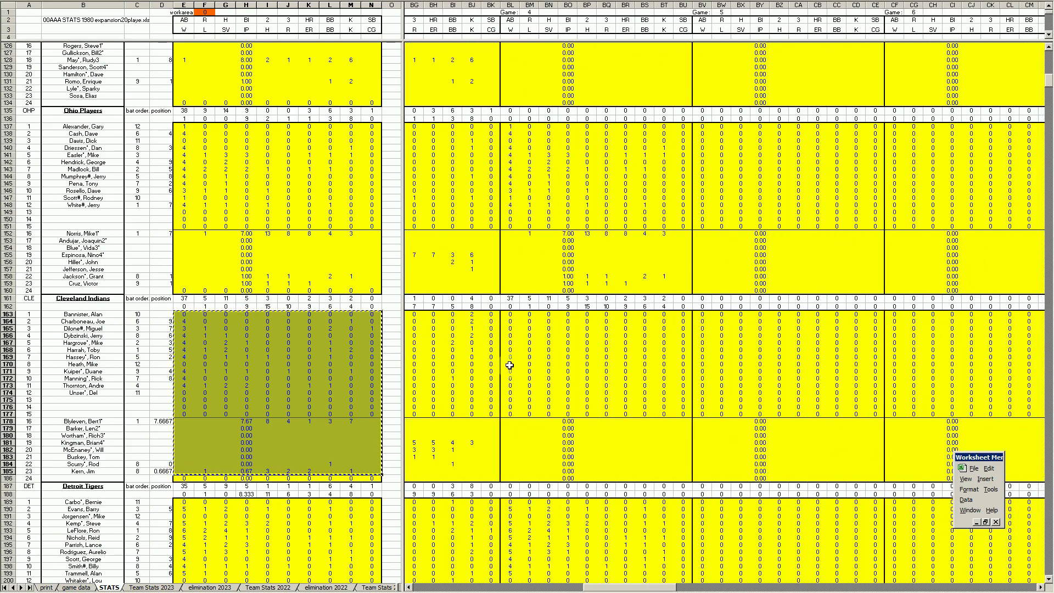
right_click(511, 317)
left_click(532, 339)
Paste the Burlington block E111:N133 at BL111 and check a season total
left_click(350, 400)
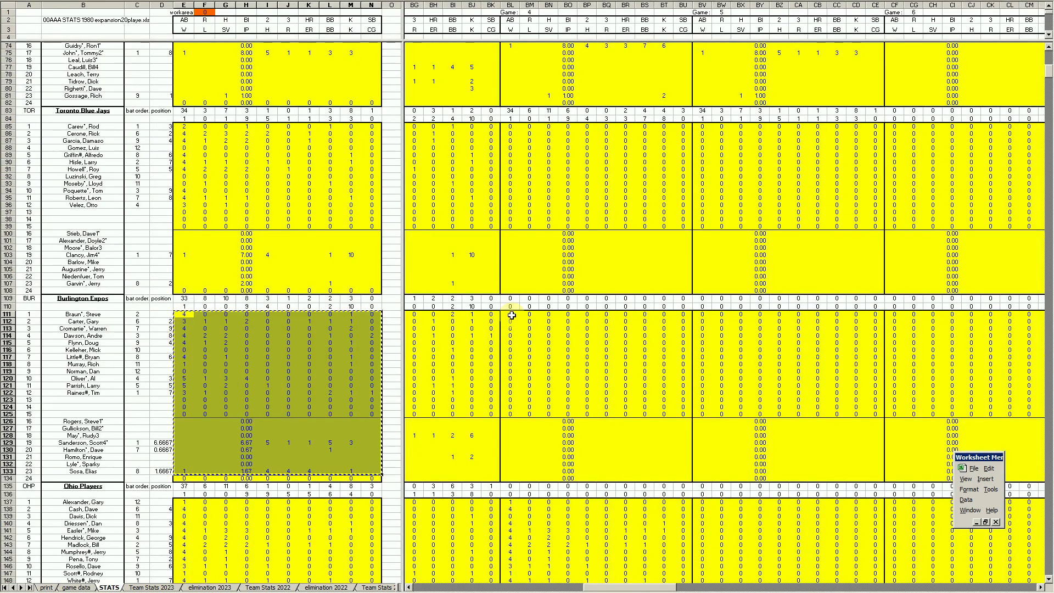
right_click(512, 315)
left_click(530, 341)
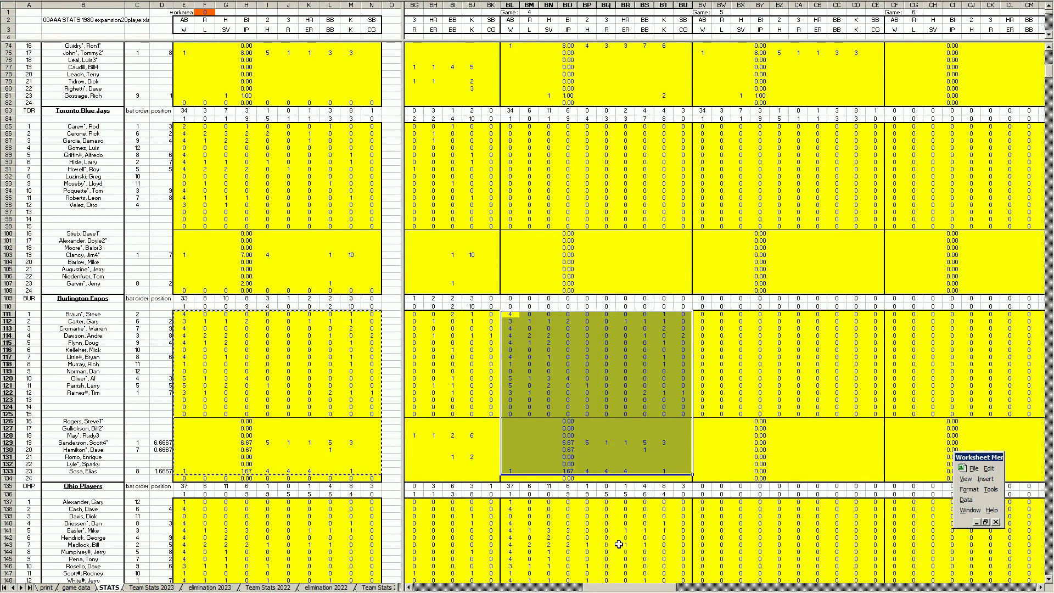
left_click_drag(635, 589, 1014, 589)
left_click(491, 464)
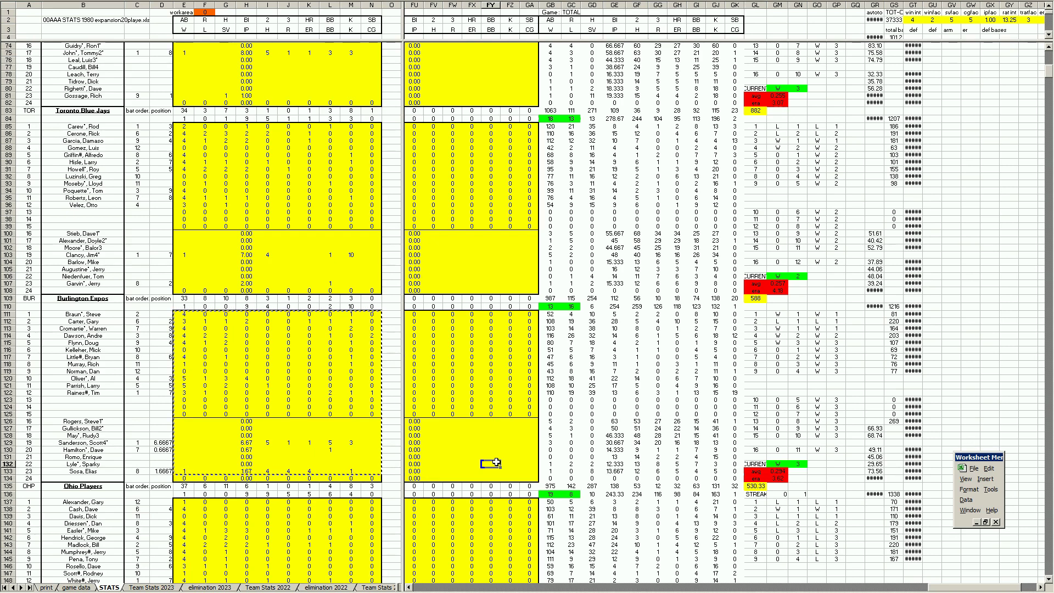
left_click(510, 464)
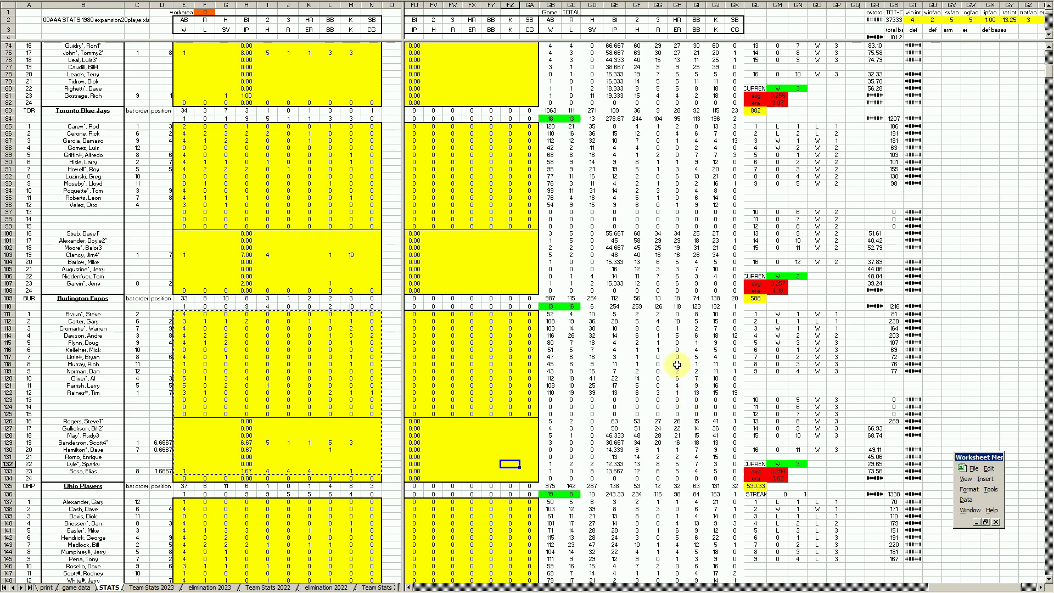
left_click(673, 322)
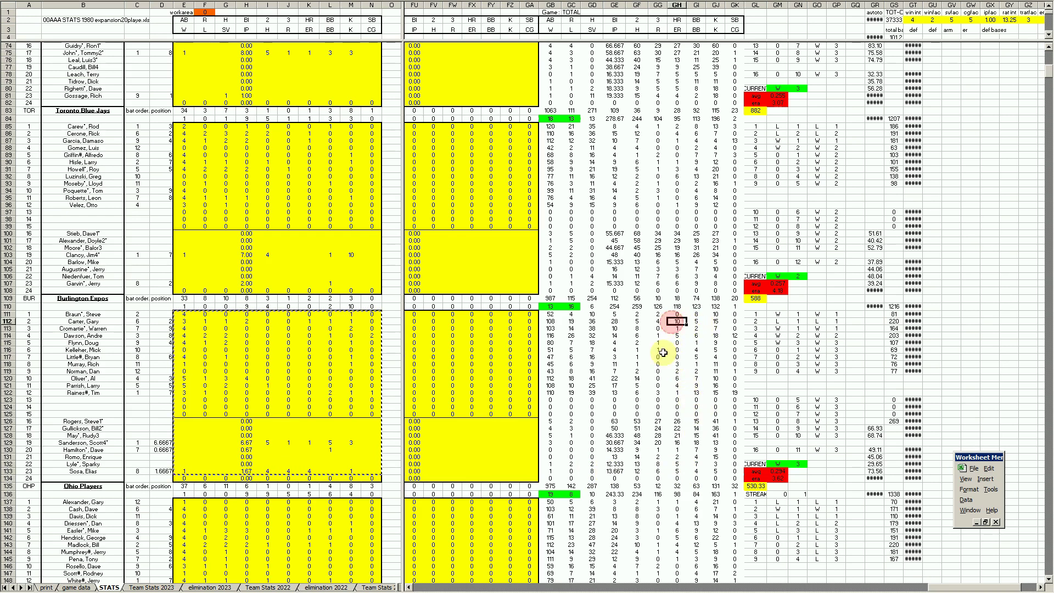
left_click(614, 321)
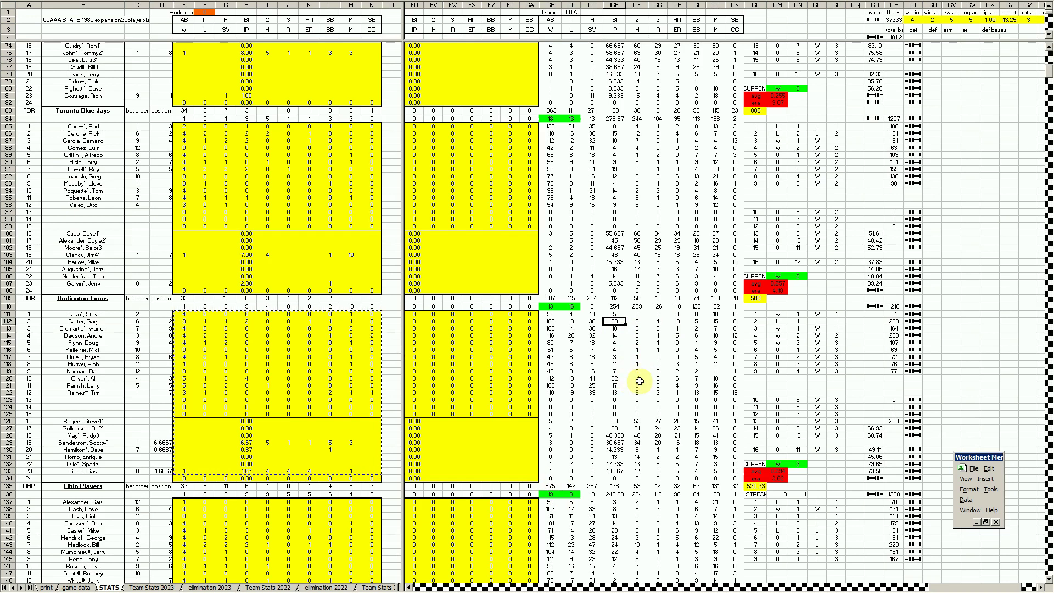
left_click(594, 378)
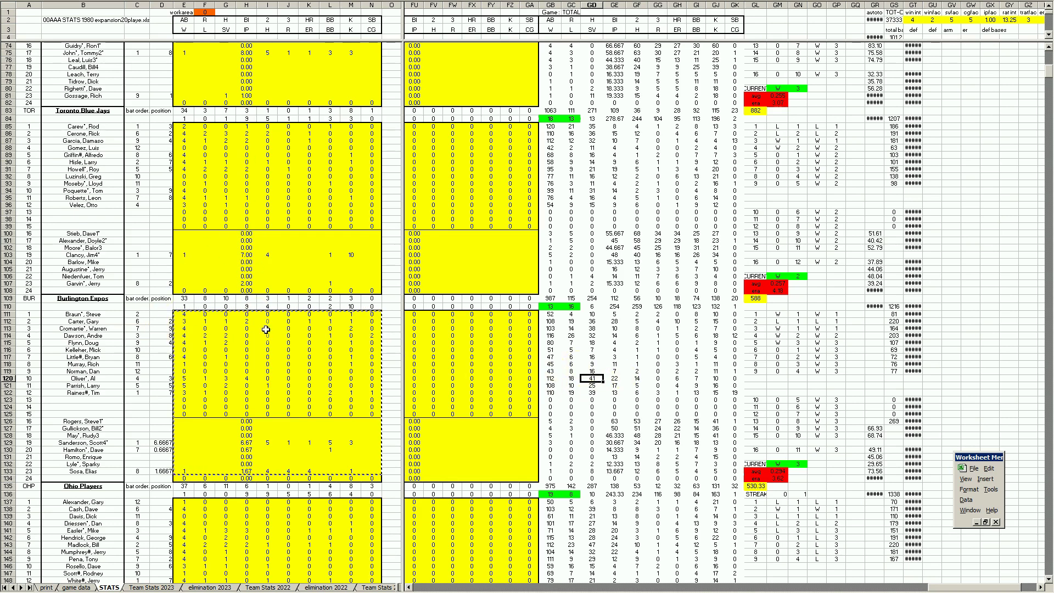
left_click(471, 364)
left_click(494, 401)
key("Down")
key("Down")
key("Down")
key("Down")
key("Down")
key("Down")
key("Down")
key("Down")
key("Down")
key("Down")
key("Down")
key("Down")
key("Down")
key("Down")
key("Down")
key("Down")
key("Down")
key("Down")
key("Down")
key("Down")
key("Down")
key("Down")
key("Down")
key("Down")
key("Down")
key("Down")
key("Down")
key("Down")
key("Down")
key("Down")
key("Down")
key("Down")
key("Down")
key("Down")
key("Down")
key("Down")
key("Down")
key("Down")
key("Down")
key("Down")
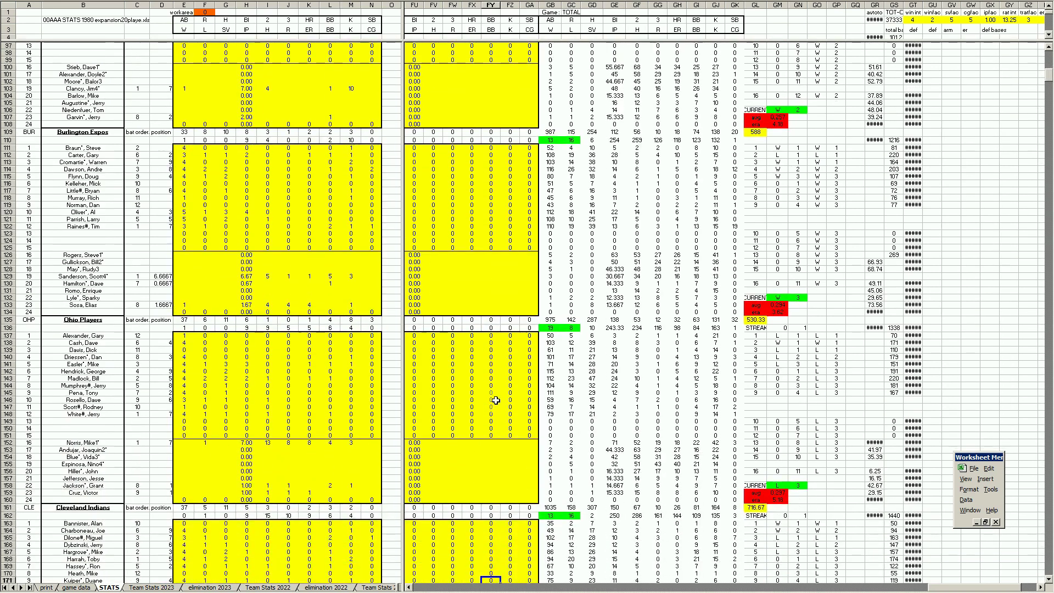
Check Cleveland player and pitcher season totals in columns FX–GE, then page down to the standings
key("Up")
key("Up")
key("Up")
key("Up")
key("Up")
key("Up")
key("Up")
key("Up")
key("Up")
key("Up")
key("Up")
key("Up")
key("Up")
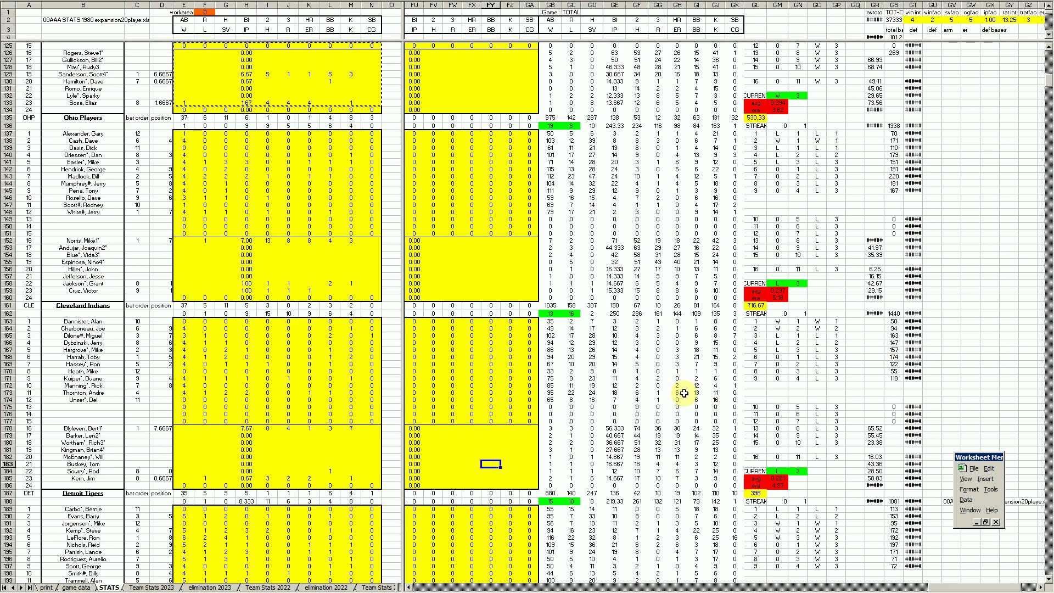
left_click(615, 394)
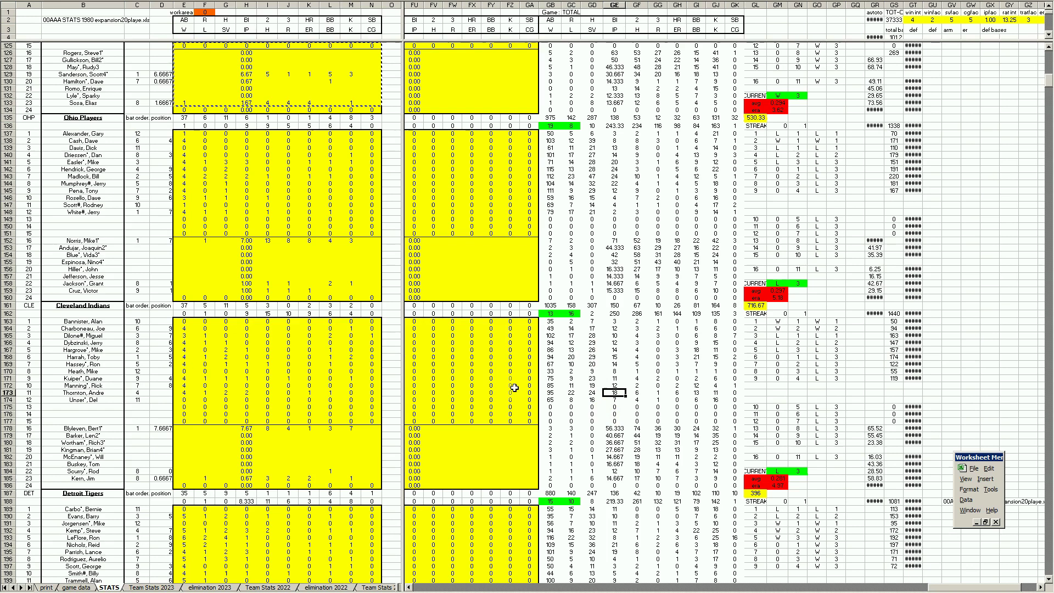
left_click(491, 428)
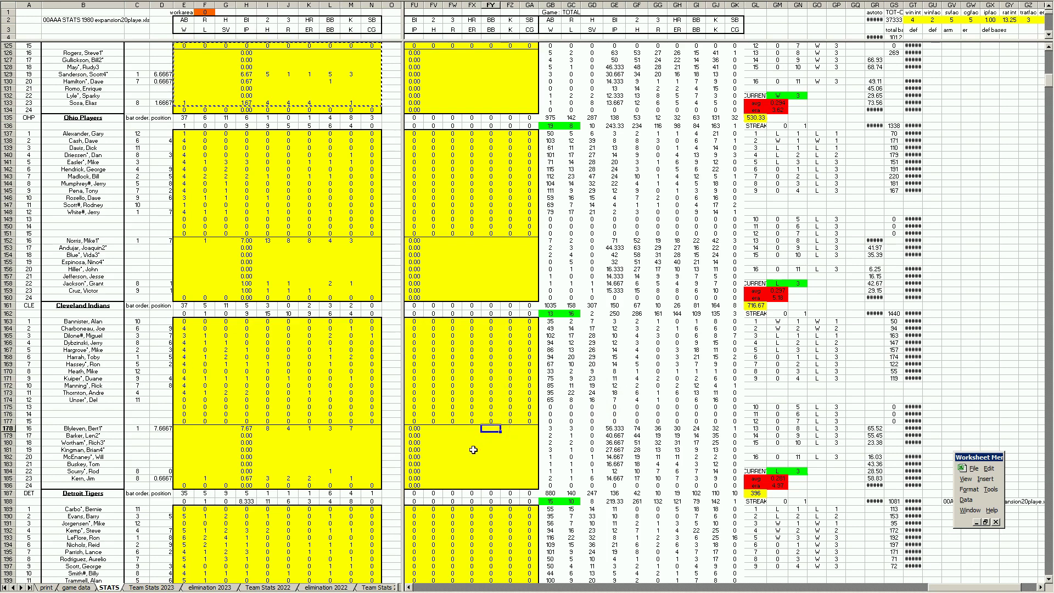
left_click(474, 451)
left_click(509, 463)
key("Page_Down")
key("Page_Down")
key("Page_Down")
key("Page_Down")
key("Page_Down")
key("Page_Down")
key("Page_Down")
key("Page_Down")
key("Page_Down")
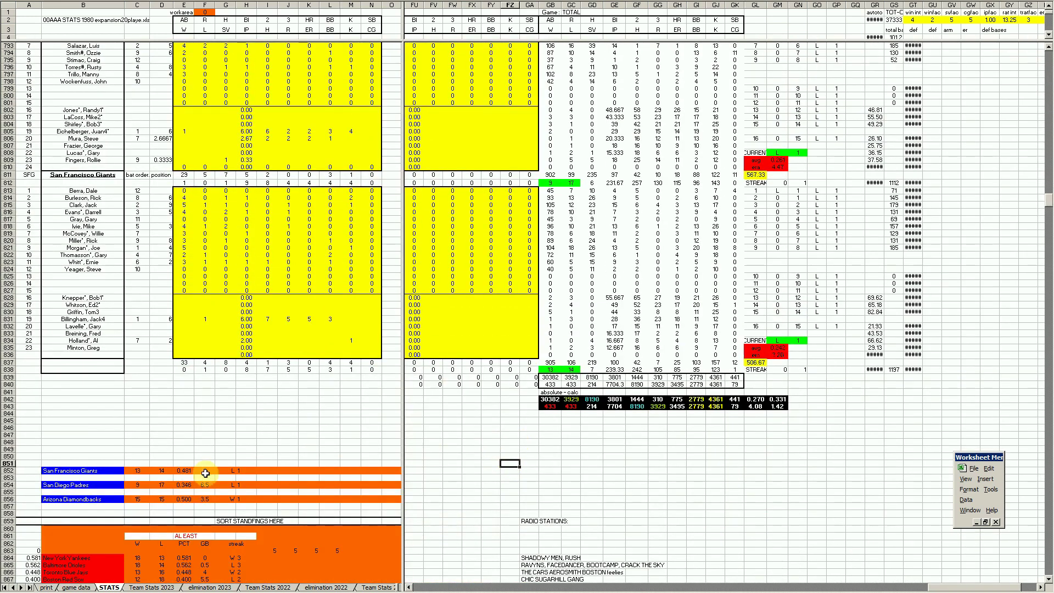
left_click(49, 588)
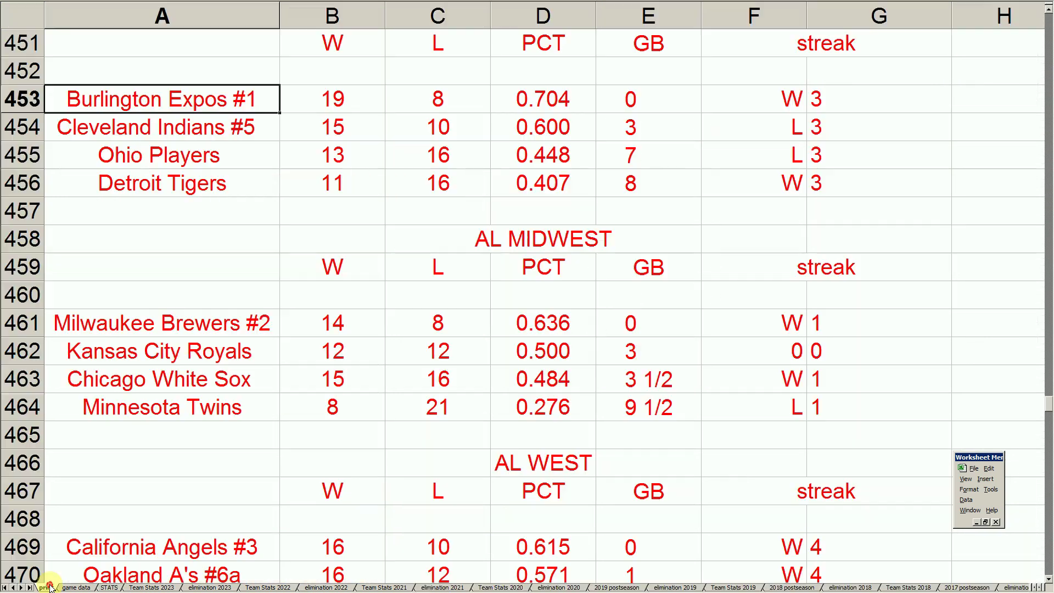
left_click(128, 462)
key("Up")
key("Up")
key("Up")
key("Up")
key("Up")
key("Up")
key("Up")
key("Up")
key("Up")
key("Up")
key("Up")
key("Up")
key("Up")
key("Up")
key("Up")
key("Up")
key("Up")
key("Up")
key("Up")
key("Up")
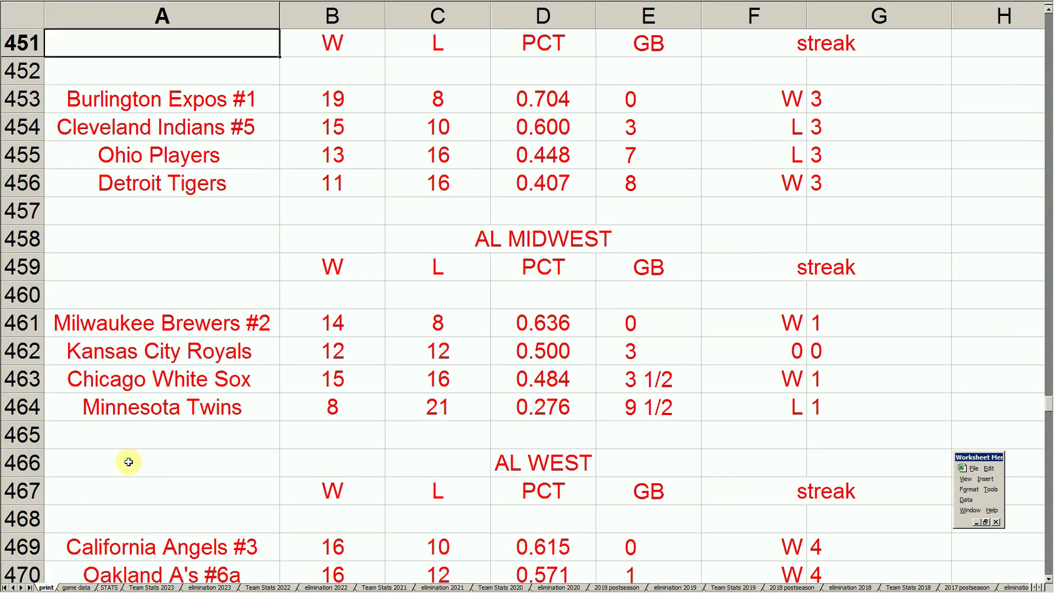
key("Down")
key("Down")
key("Down")
key("Down")
key("Down")
key("Down")
key("Down")
key("Down")
key("Down")
key("Tab")
key("Return")
key("Tab")
key("Tab")
key("shift+Tab")
key("shift+Tab")
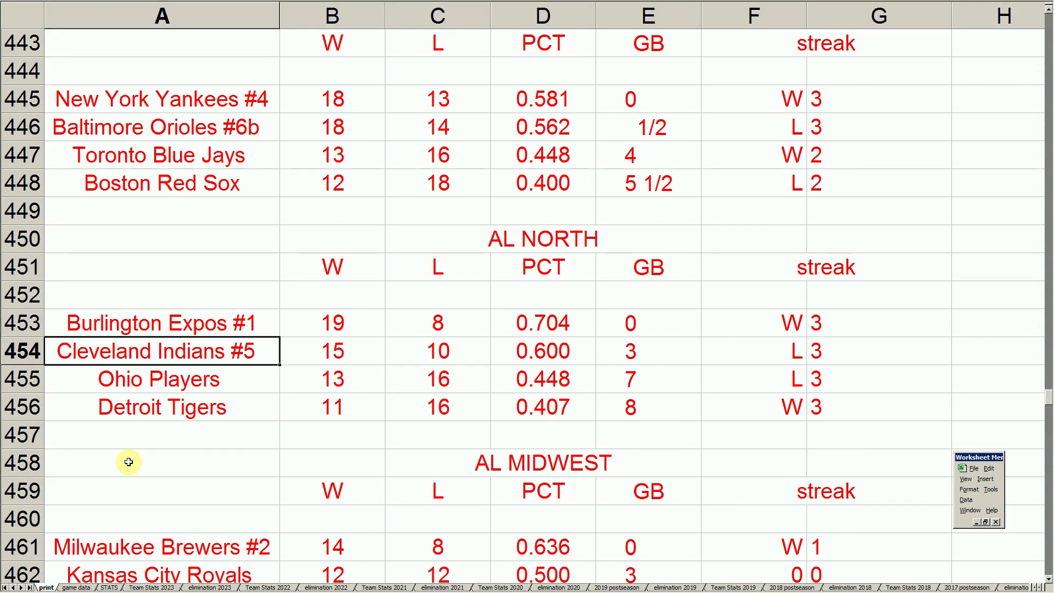
key("Up")
key("Up")
key("Up")
key("Up")
key("Up")
key("Up")
key("Up")
key("Up")
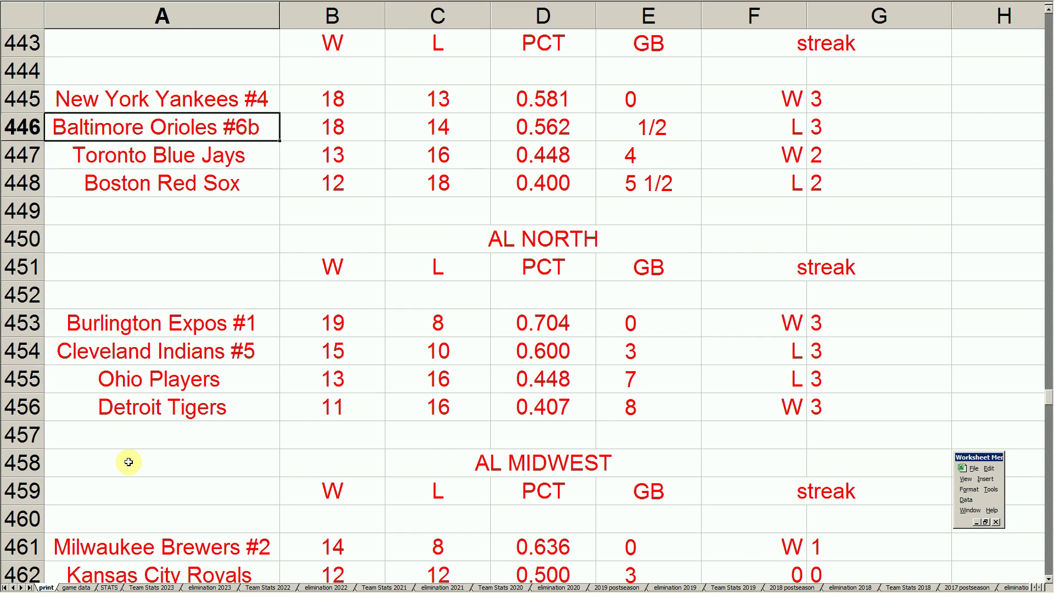
key("Right")
key("Left")
key("Down")
key("Down")
key("Down")
key("Down")
key("Down")
key("Down")
key("Down")
key("Down")
key("Down")
key("Down")
key("Down")
key("Down")
key("Down")
key("Down")
key("Down")
key("Down")
key("Down")
key("Down")
key("Down")
key("Down")
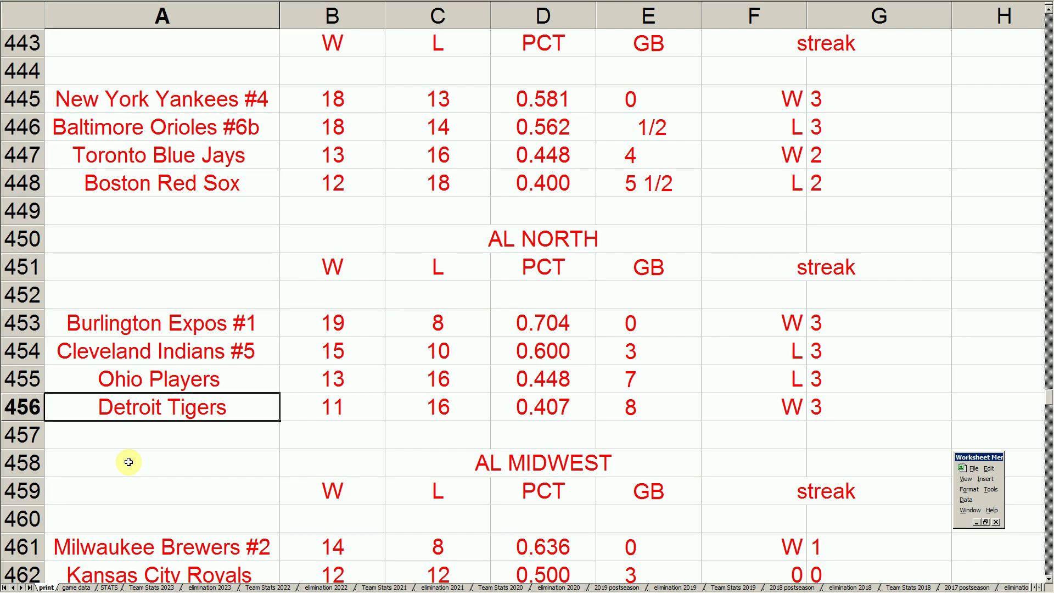
key("Up")
key("Up")
key("Up")
key("Up")
key("Up")
key("Up")
key("Up")
key("Up")
key("Up")
key("Up")
key("Up")
key("Down")
key("Down")
key("Down")
key("Down")
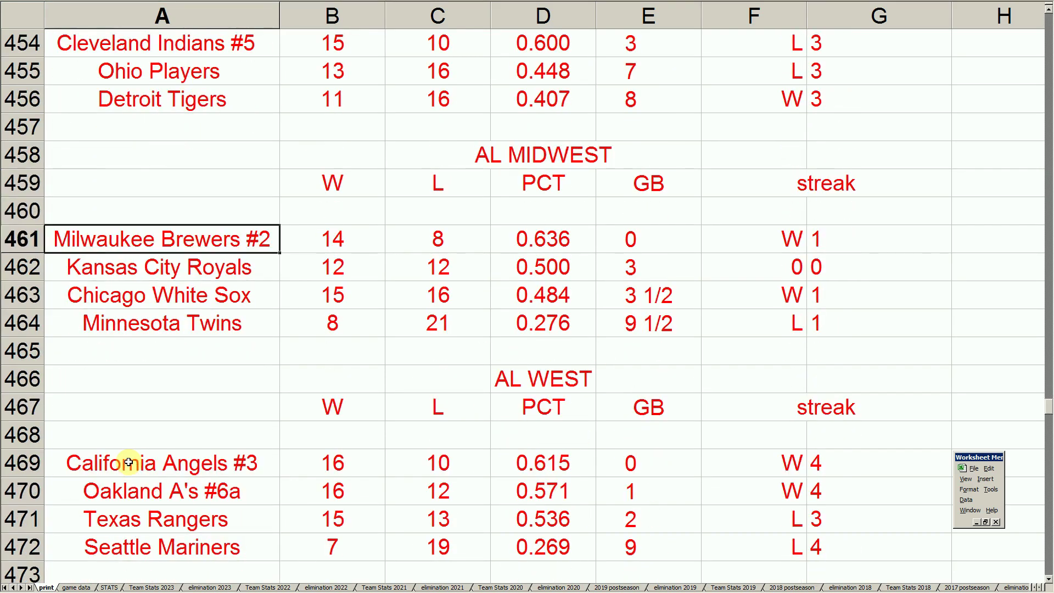
key("Up")
key("Right")
key("Right")
key("Right")
key("Right")
key("Right")
key("Left")
key("Left")
key("Left")
key("Left")
key("Left")
key("Right")
key("Left")
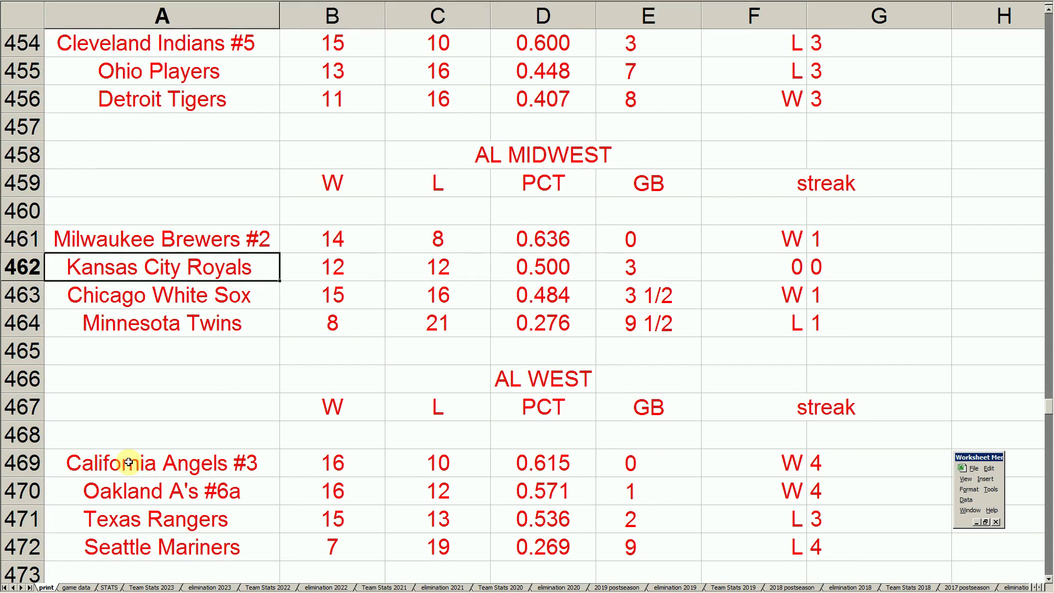
key("Up")
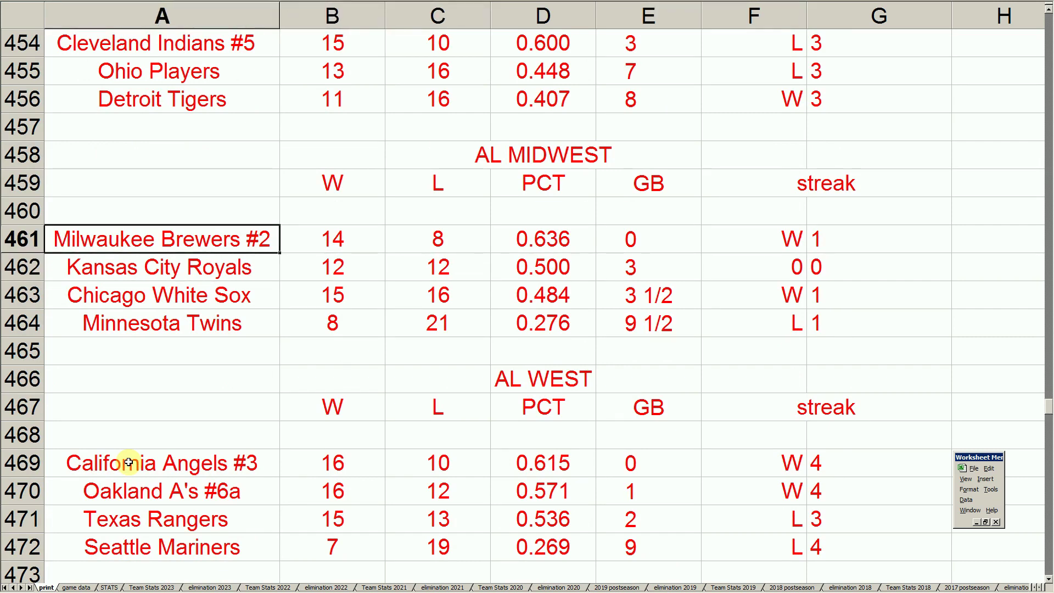
key("Down")
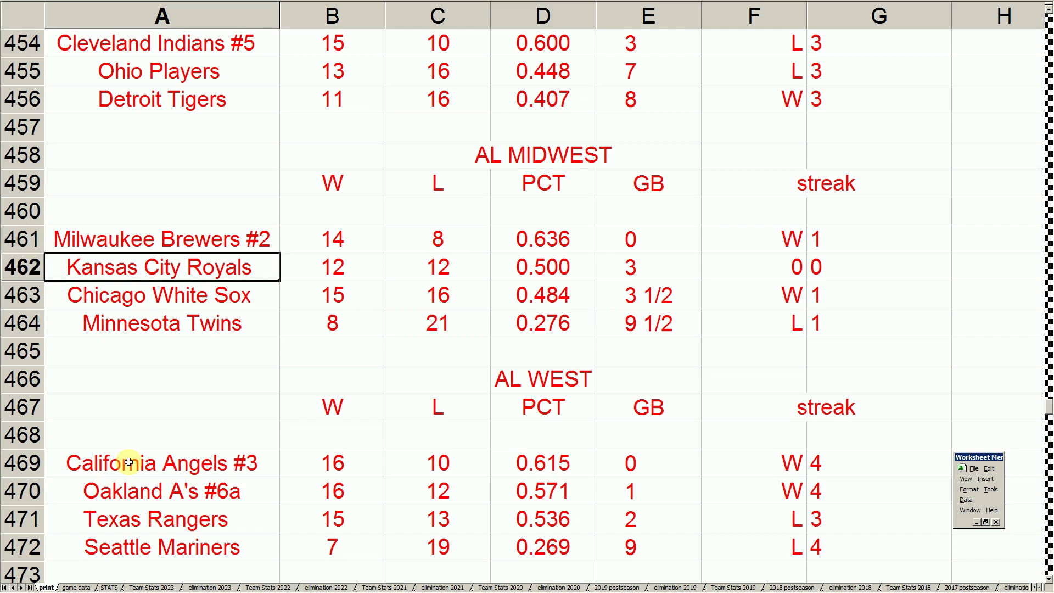
key("Right")
key("Right")
key("Left")
key("Left")
key("Up")
key("Down")
key("Down")
key("Up")
key("Down")
key("Up")
key("Up")
key("Down")
key("Up")
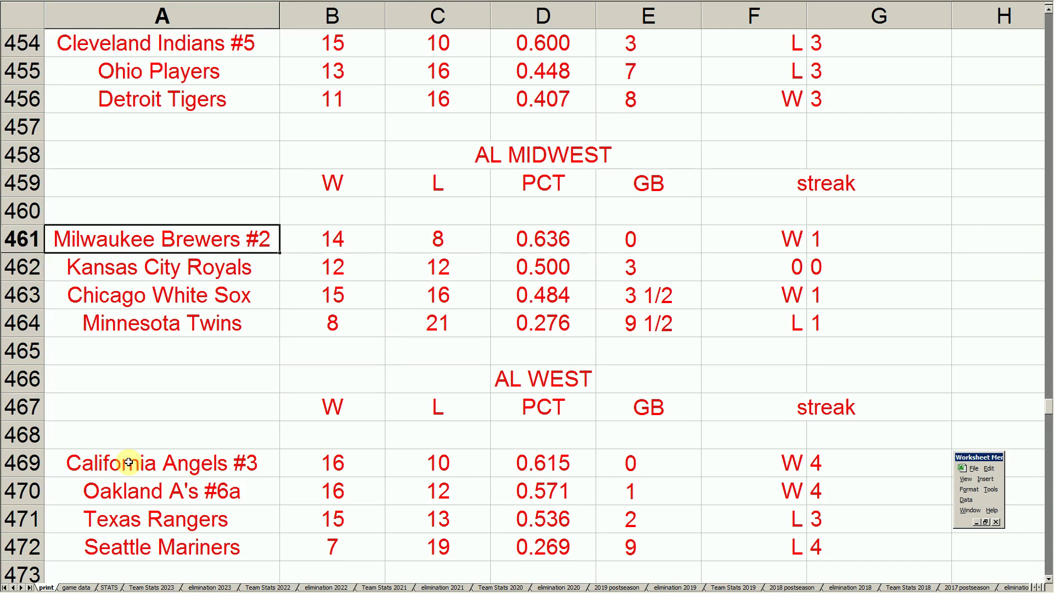
key("Down")
key("Down")
key("Down")
key("Down")
key("Down")
key("Down")
key("Down")
key("Down")
key("Down")
key("Up")
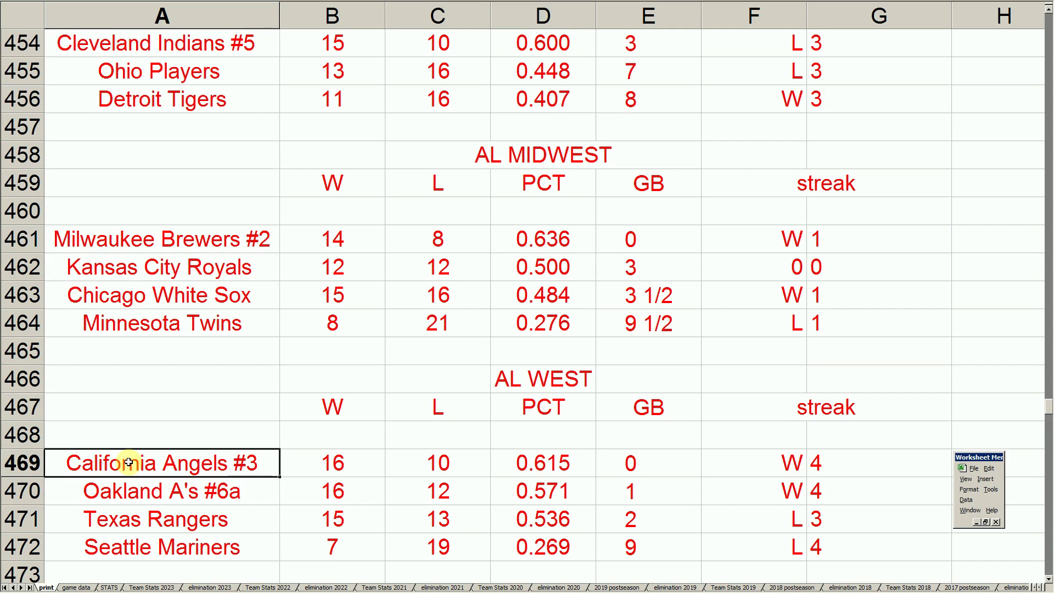
key("Down")
key("Up")
key("Up")
key("Up")
key("Up")
key("Up")
key("Up")
key("Up")
key("Up")
key("Up")
key("Up")
key("Up")
key("Up")
key("Up")
key("Up")
key("Up")
key("Up")
key("Up")
key("Up")
key("Up")
key("Up")
key("Up")
key("Up")
key("Up")
key("Up")
key("Down")
key("Down")
key("Down")
key("Down")
key("Up")
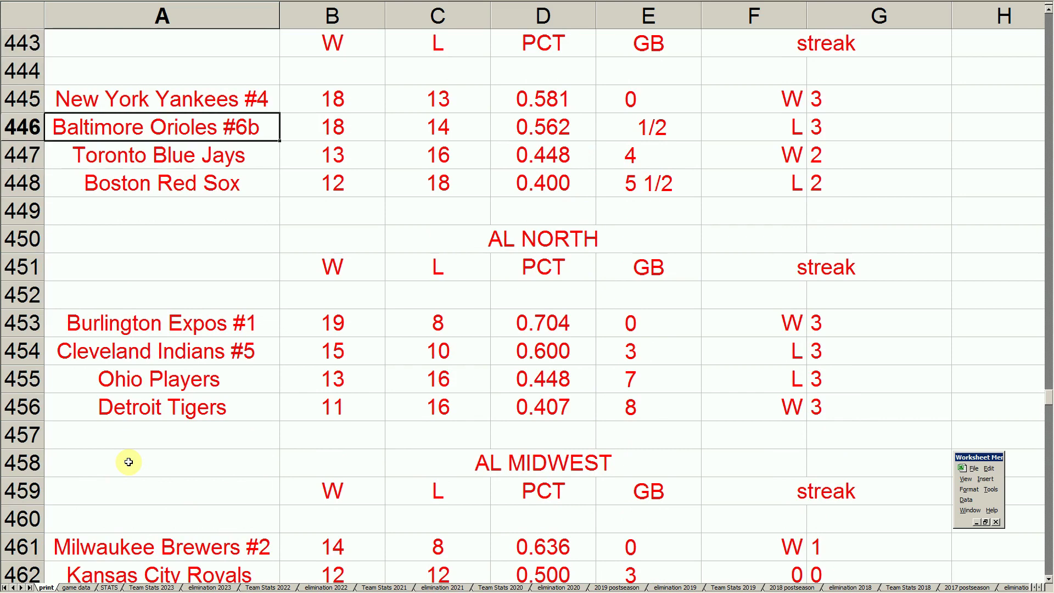
key("Right")
key("Left")
key("Down")
key("Down")
key("Down")
key("Down")
key("Down")
key("Down")
key("Down")
key("Down")
key("Down")
key("Down")
key("Down")
key("Down")
key("Down")
key("Down")
key("Down")
key("Down")
key("Down")
key("Down")
key("Down")
key("Down")
key("Down")
key("Down")
key("Down")
key("Down")
key("Down")
key("Up")
key("Right")
key("Right")
key("Left")
key("Left")
key("Right")
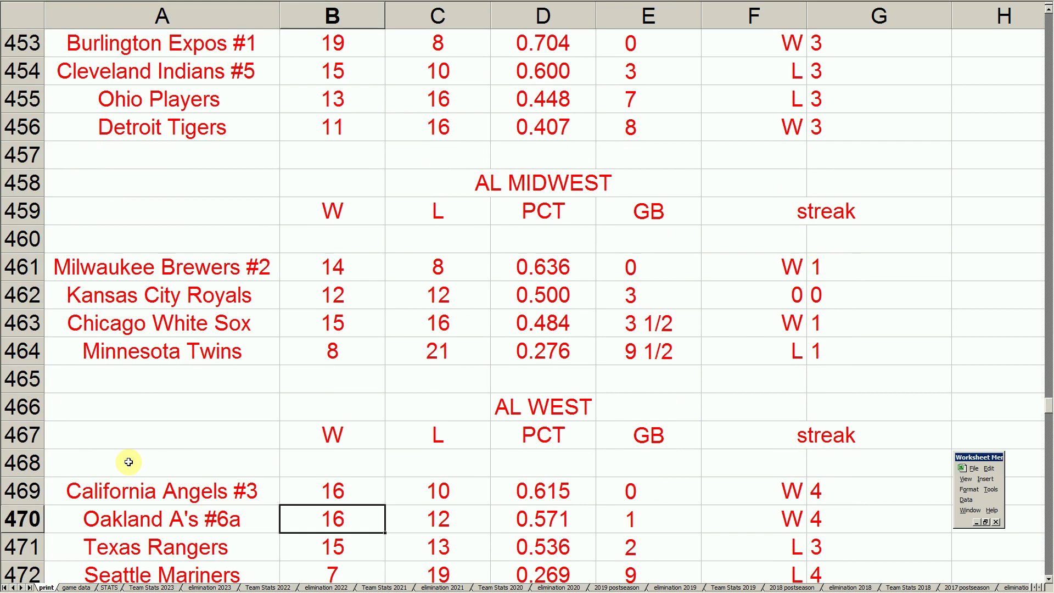
key("Left")
key("Right")
key("Right")
key("Left")
key("Left")
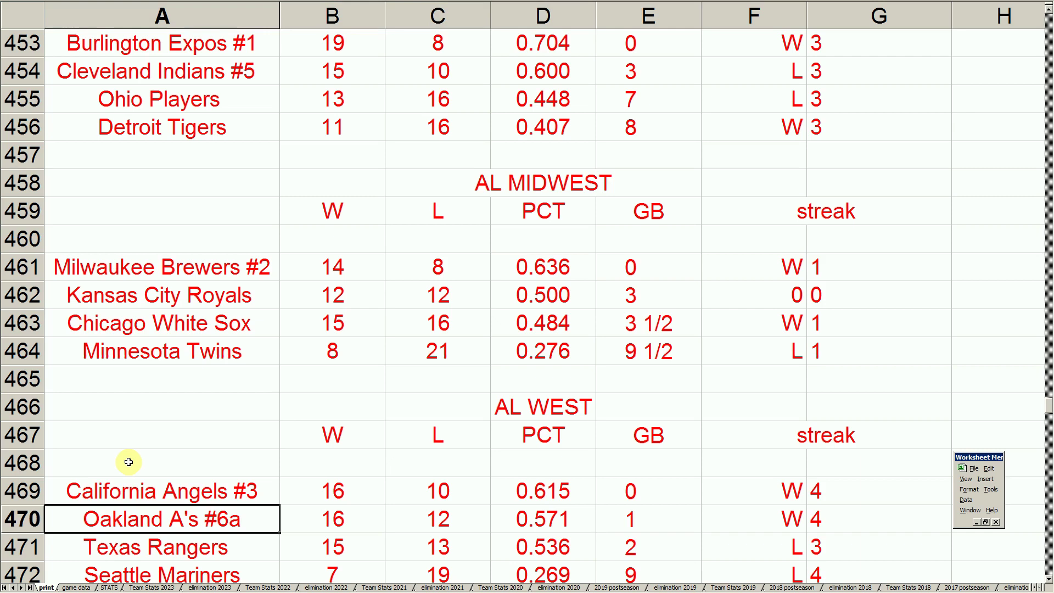
key("Right")
key("Right")
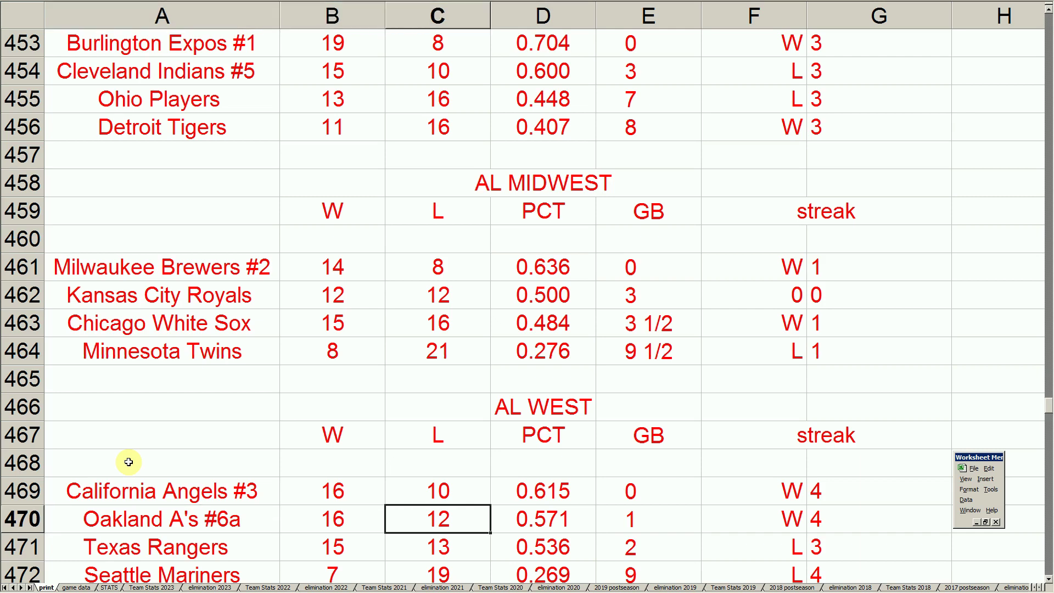
key("Left")
key("Left")
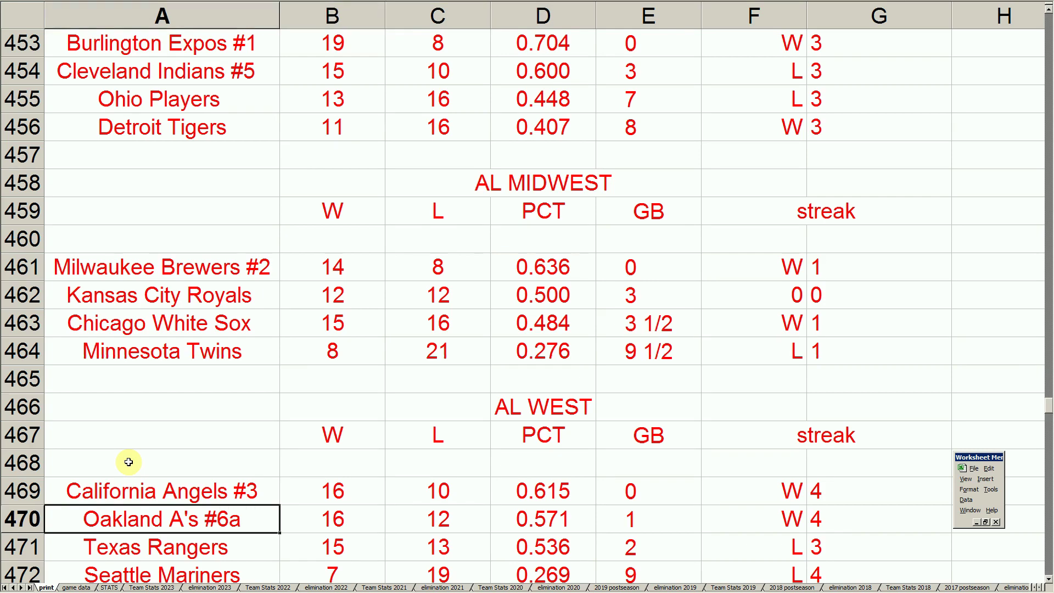
left_click(226, 587)
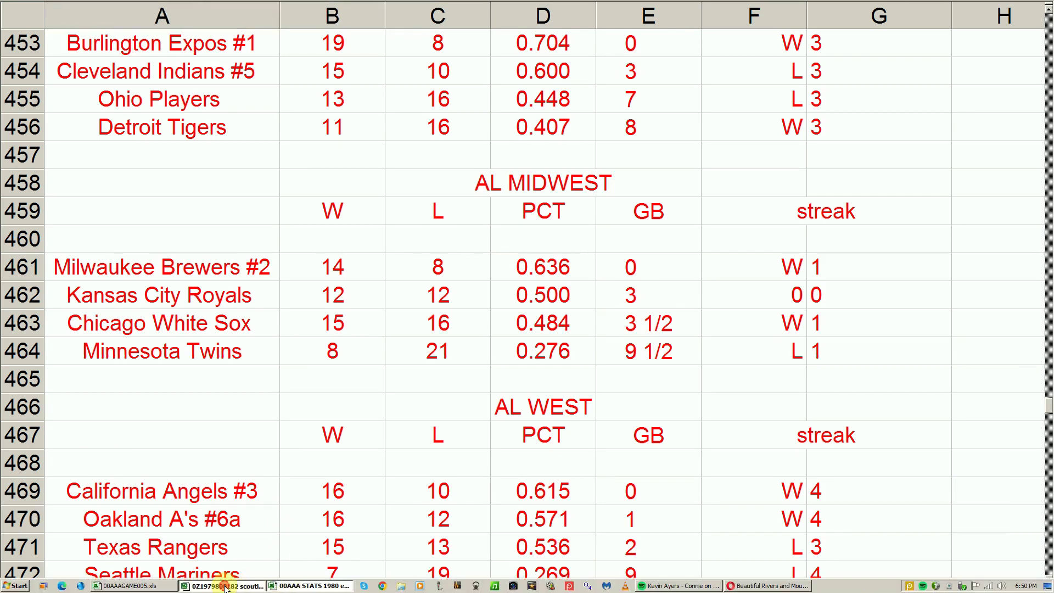
left_click(860, 148)
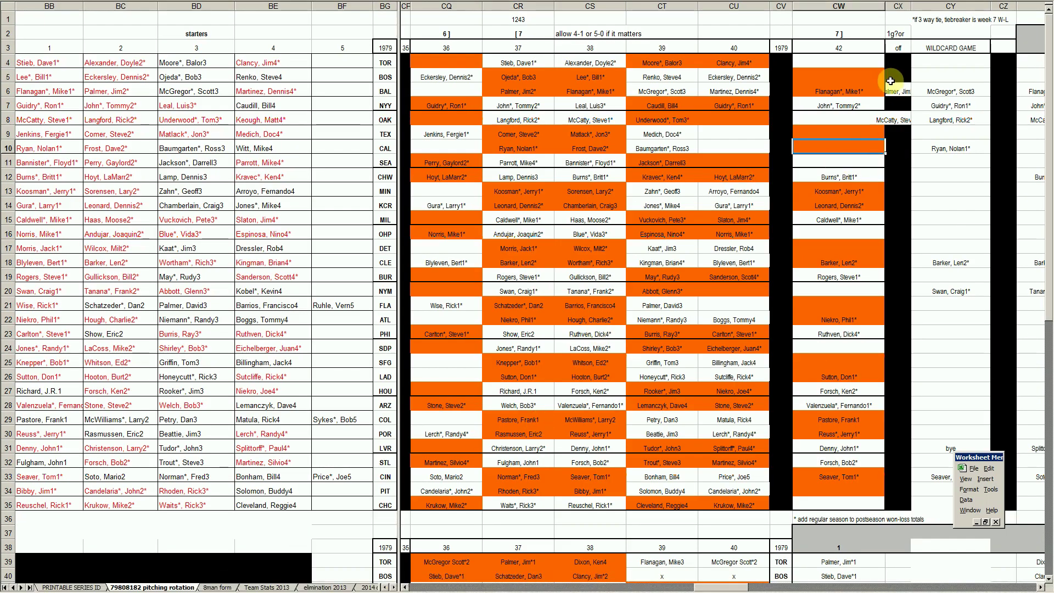
left_click(852, 5)
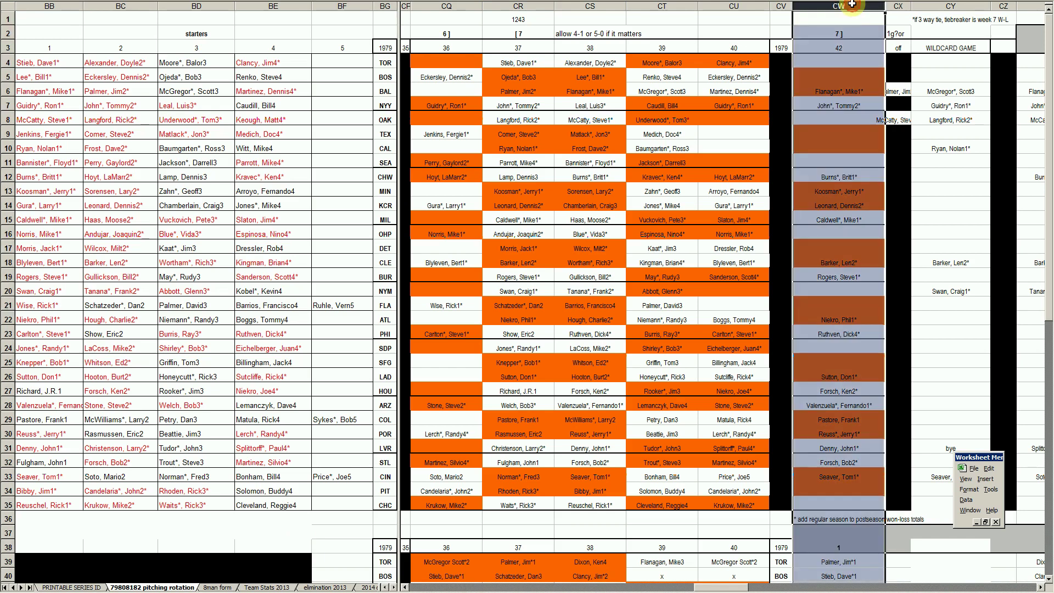
left_click(898, 7)
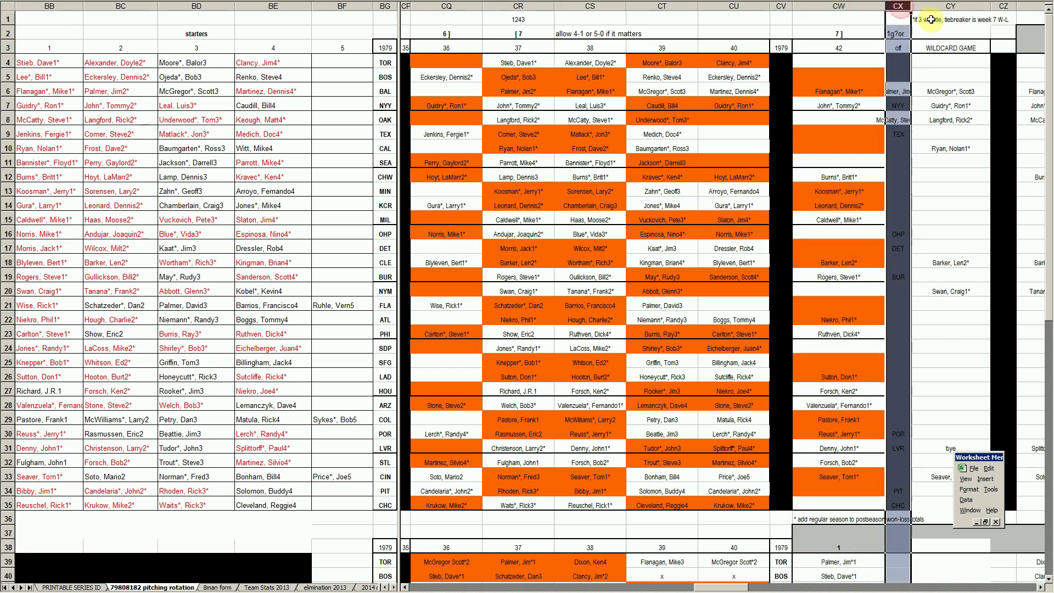
left_click(945, 6)
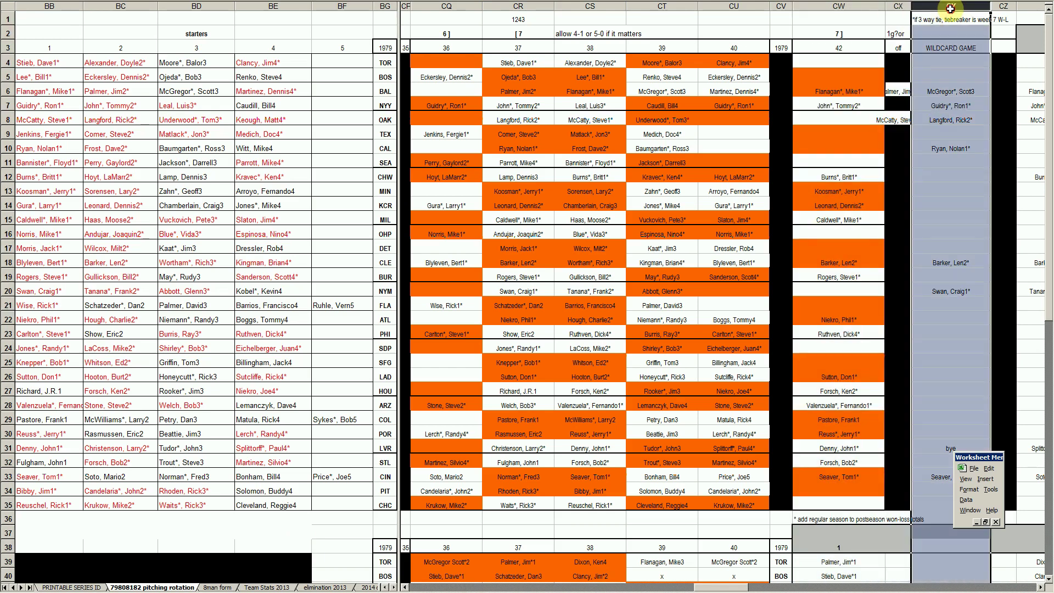
left_click(1004, 6)
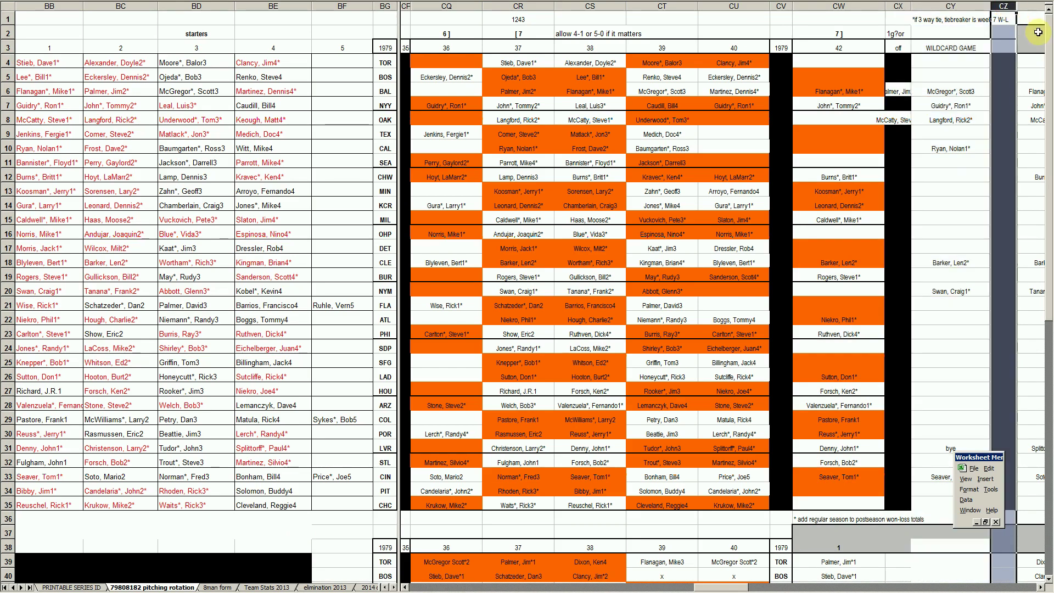
left_click(902, 6)
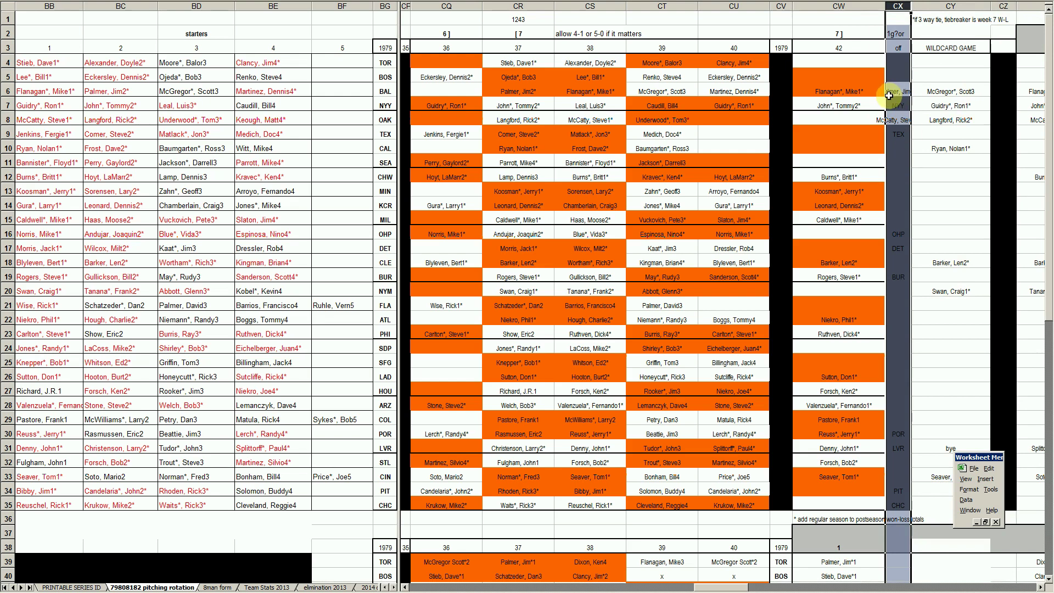
left_click(286, 261)
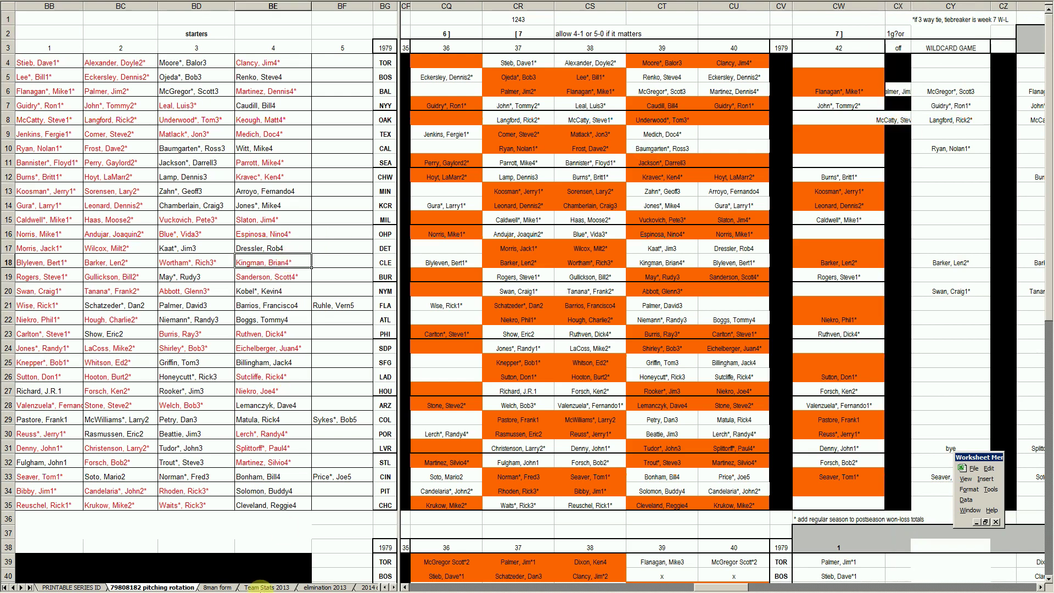
mouse_move(244, 585)
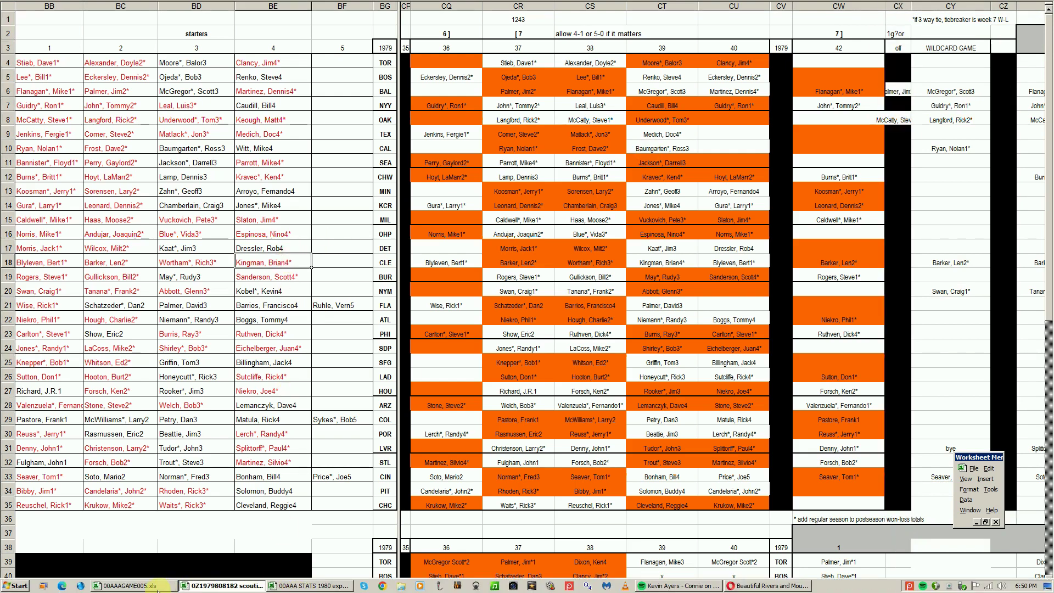
left_click(303, 587)
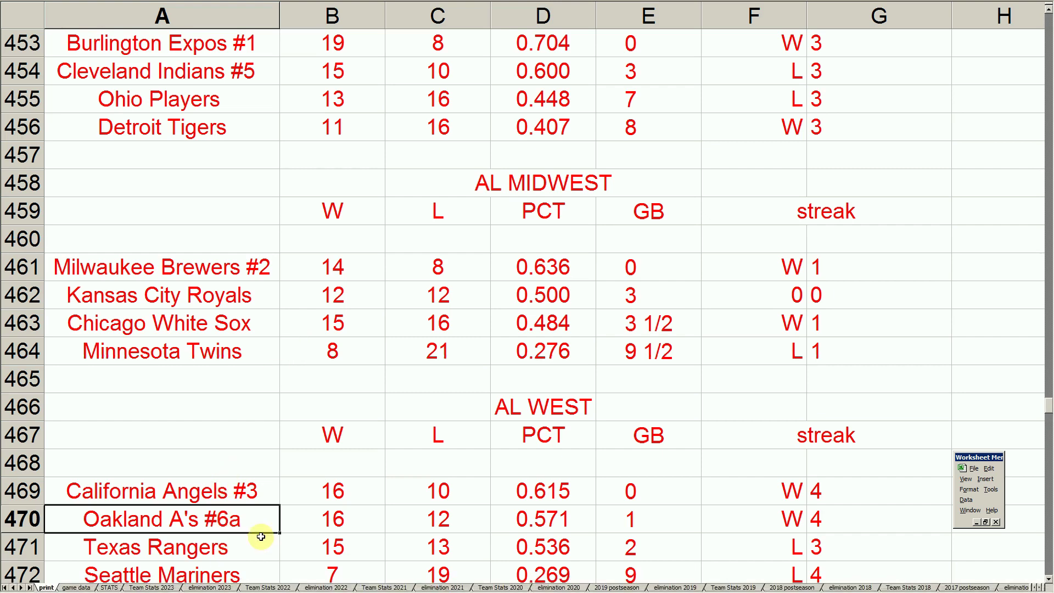
left_click(265, 297)
left_click(244, 122)
scroll(246, 122, "up", 4)
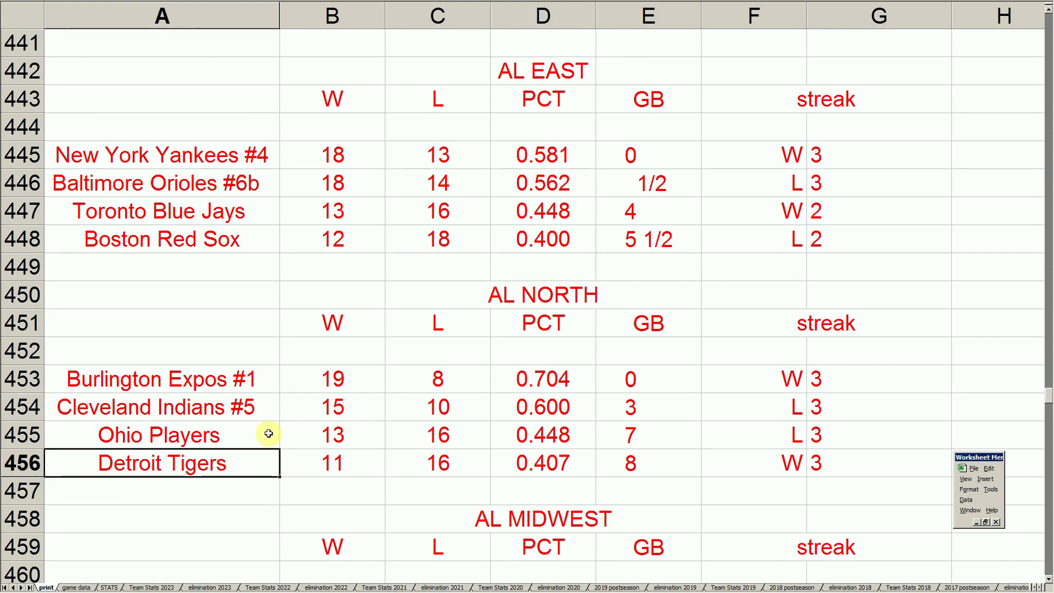
left_click(269, 433)
left_click(258, 382)
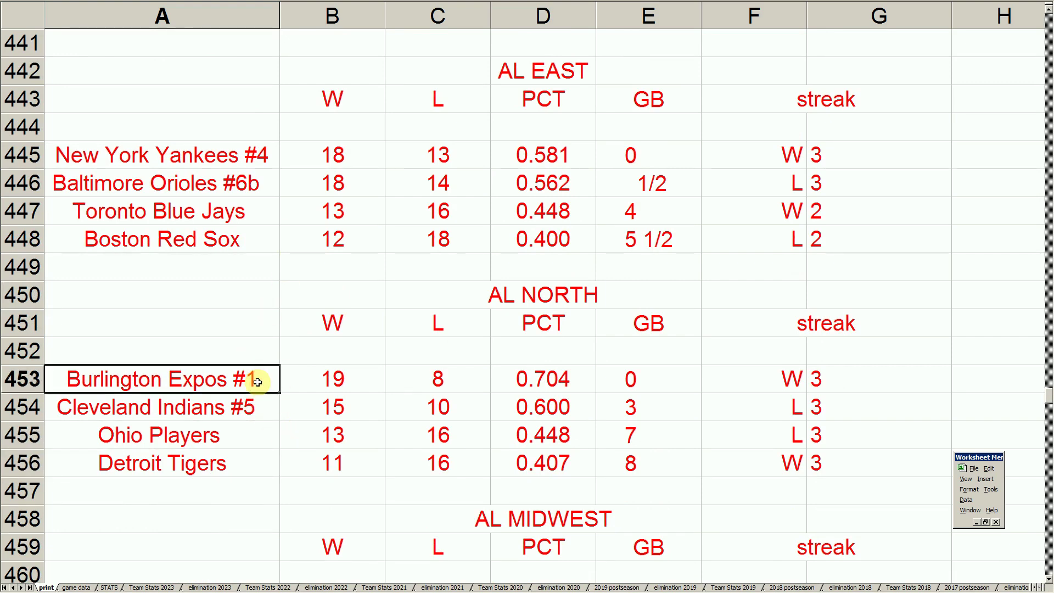